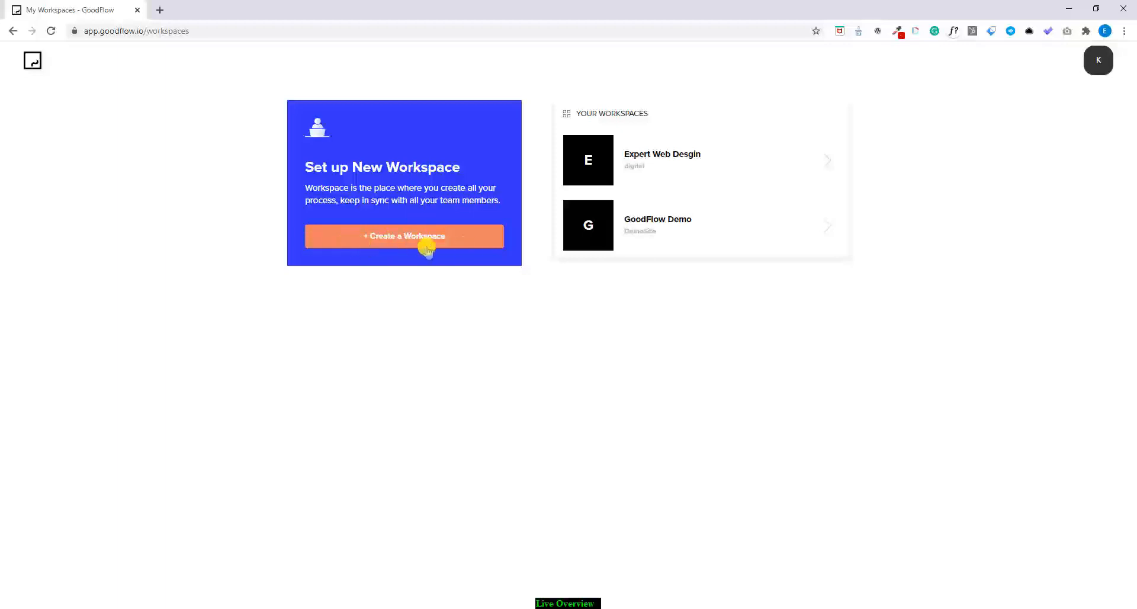
- Open the Expert Web Desgin workspace and create a workflow from scratch named Demo
click(676, 153)
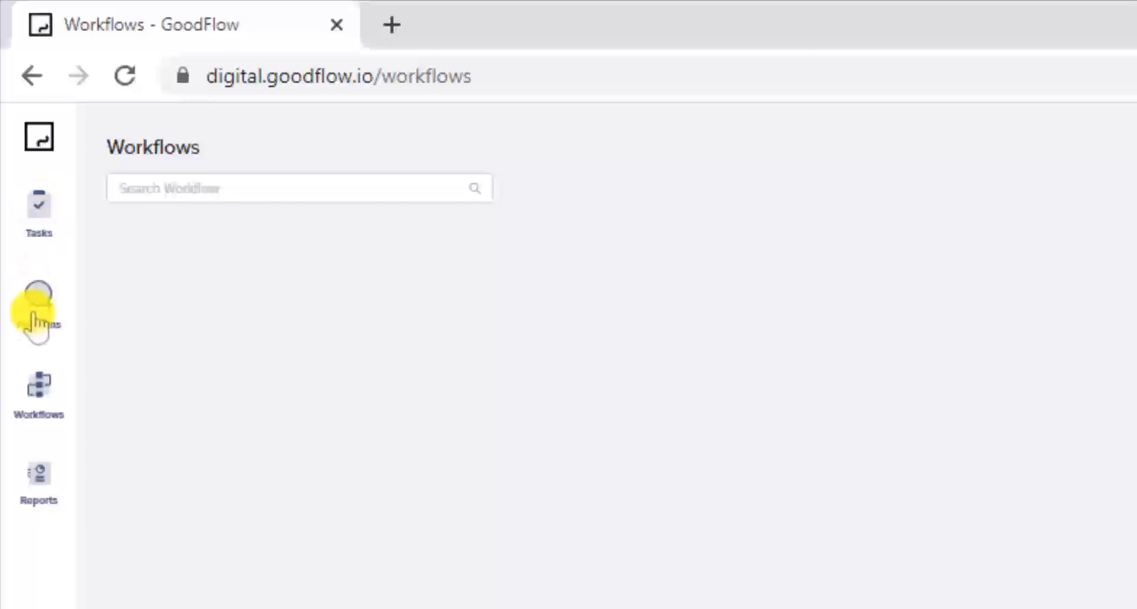
mouse_move(33, 509)
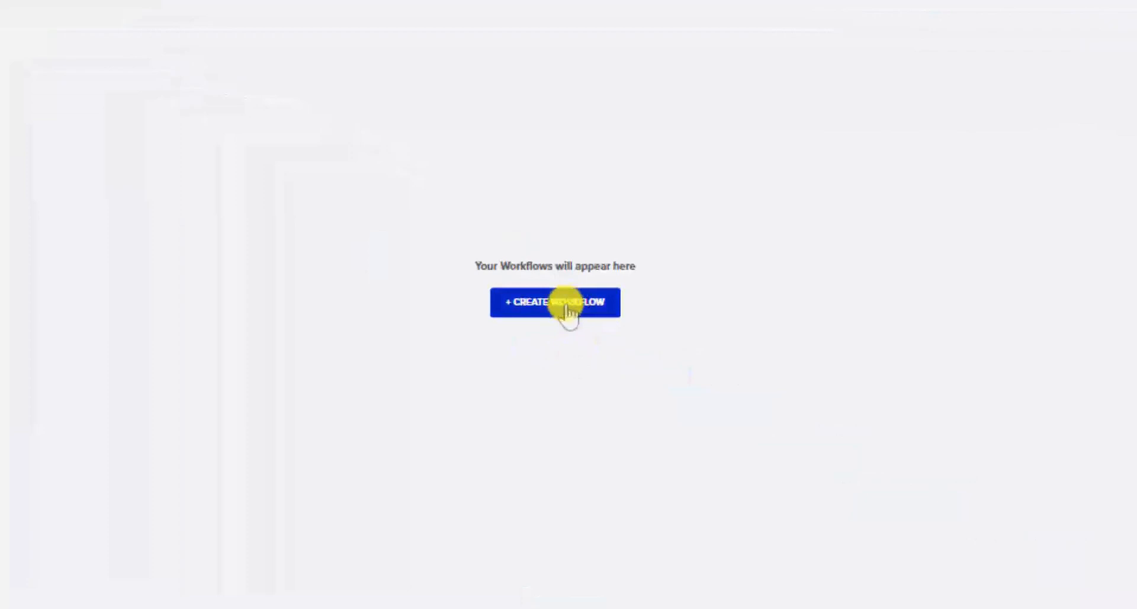
click(566, 304)
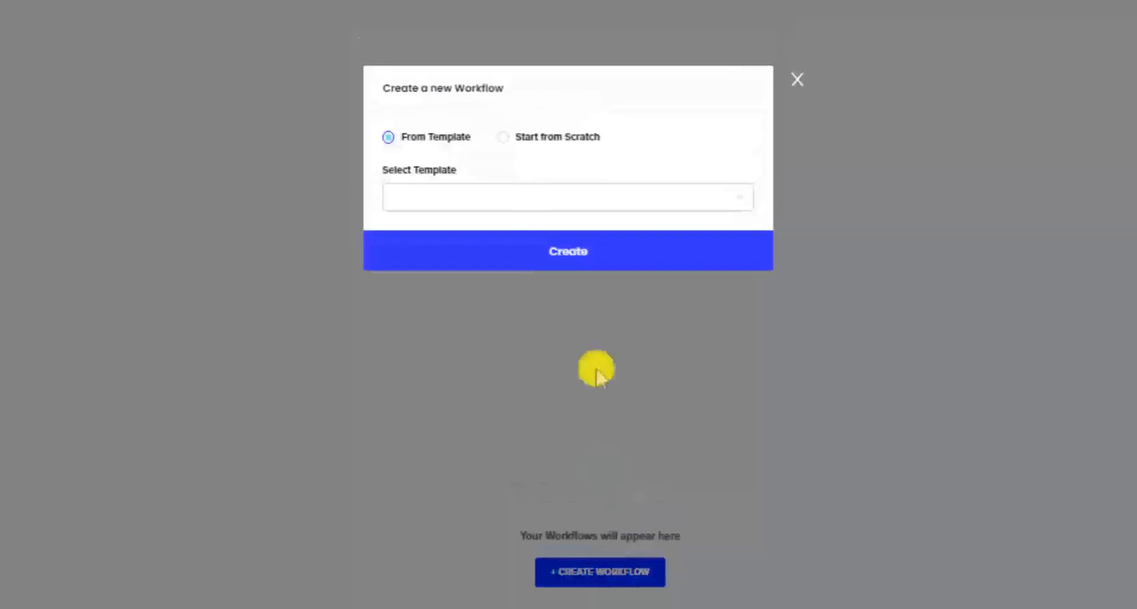
click(507, 192)
click(501, 138)
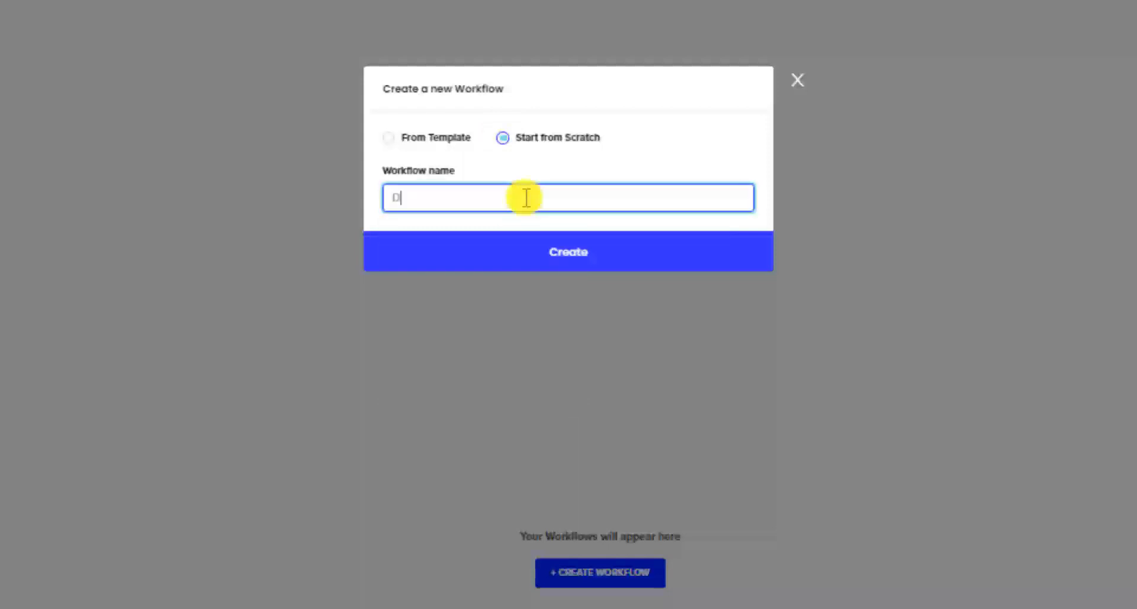
click(539, 240)
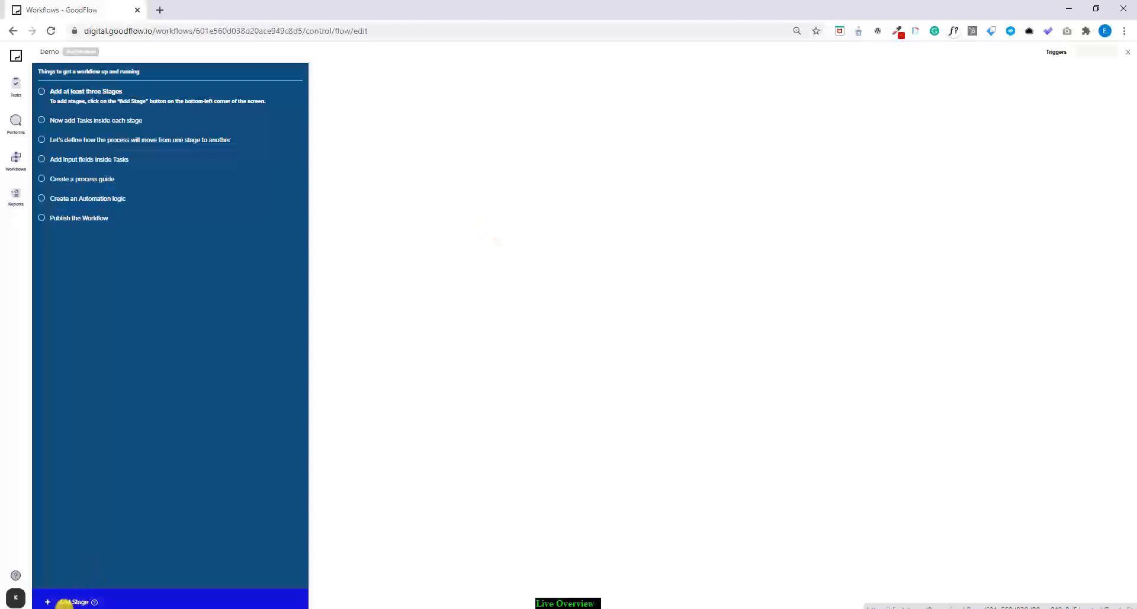
- Add a first stage named "Cold Call To Customer" to the Demo workflow
click(63, 602)
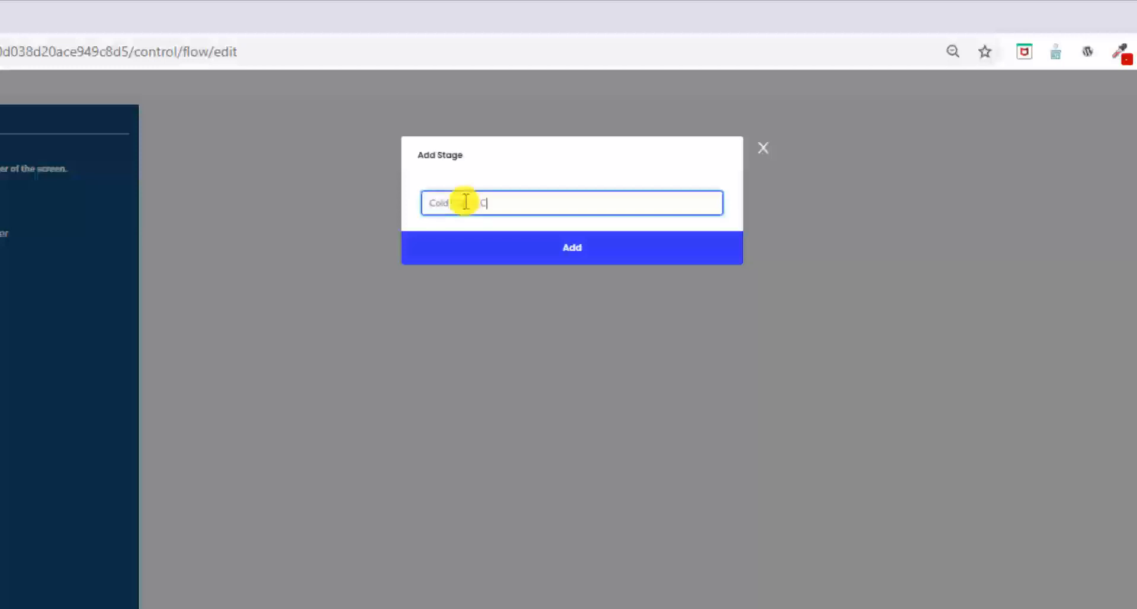
text(tomer)
click(593, 248)
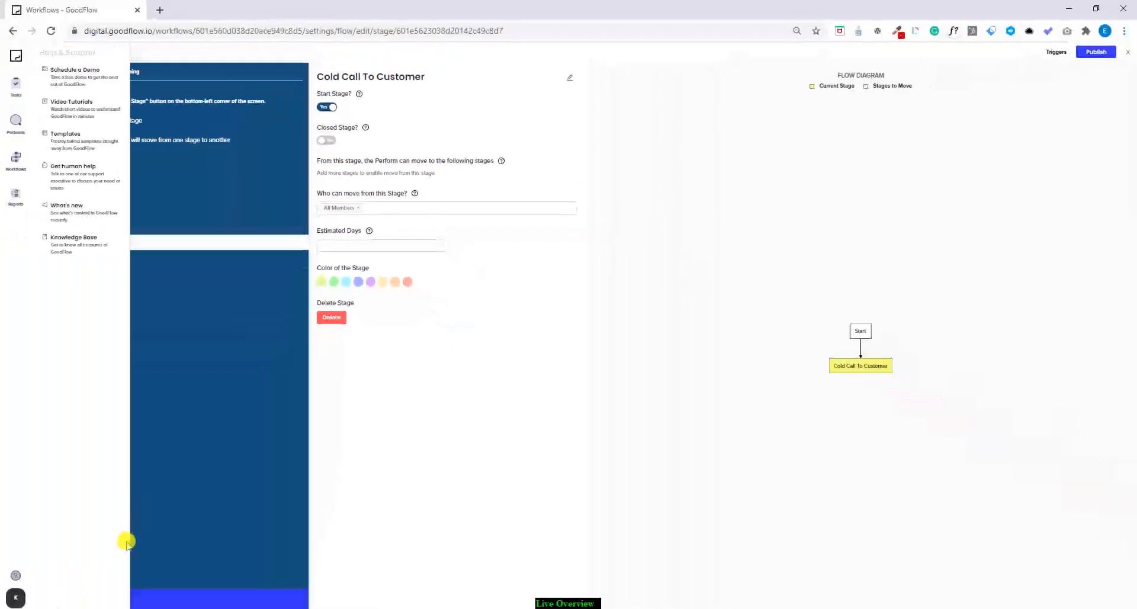
- Add a second stage named "No Answer" to the workflow
click(83, 601)
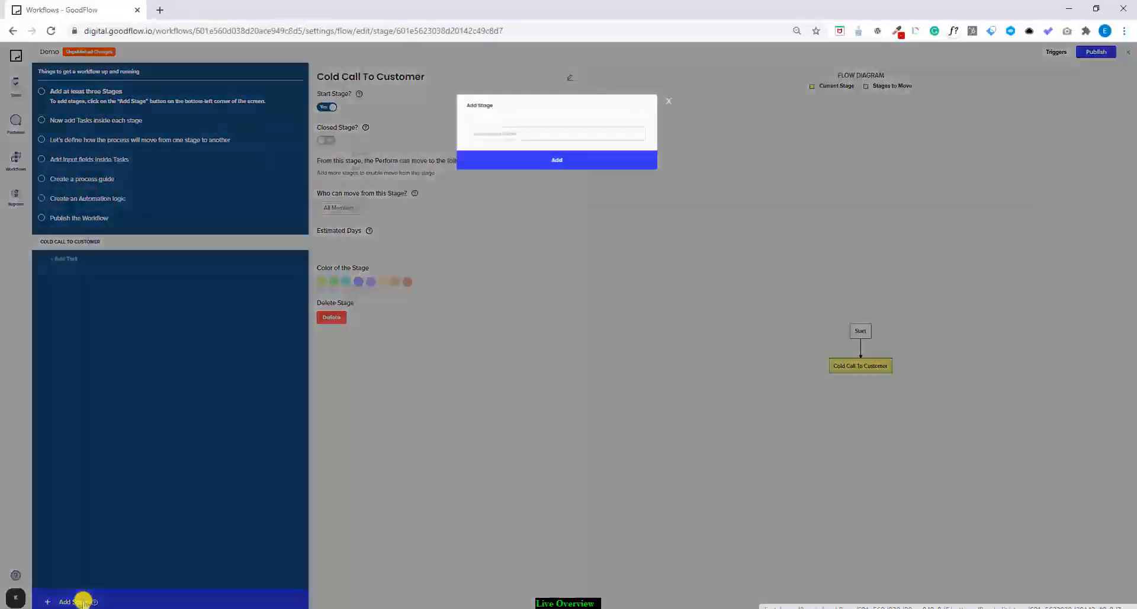
click(499, 118)
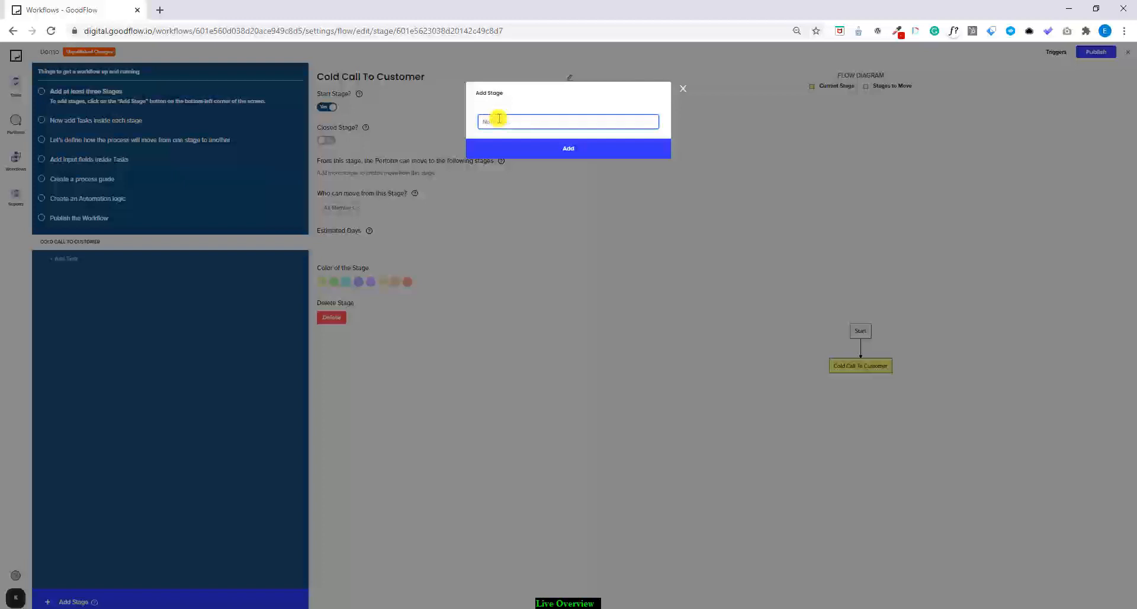
text(No Answer)
click(579, 144)
- Add a third stage named "Email The Customer information and call them back"
click(73, 601)
click(523, 119)
text(Email The Customer information and call them back)
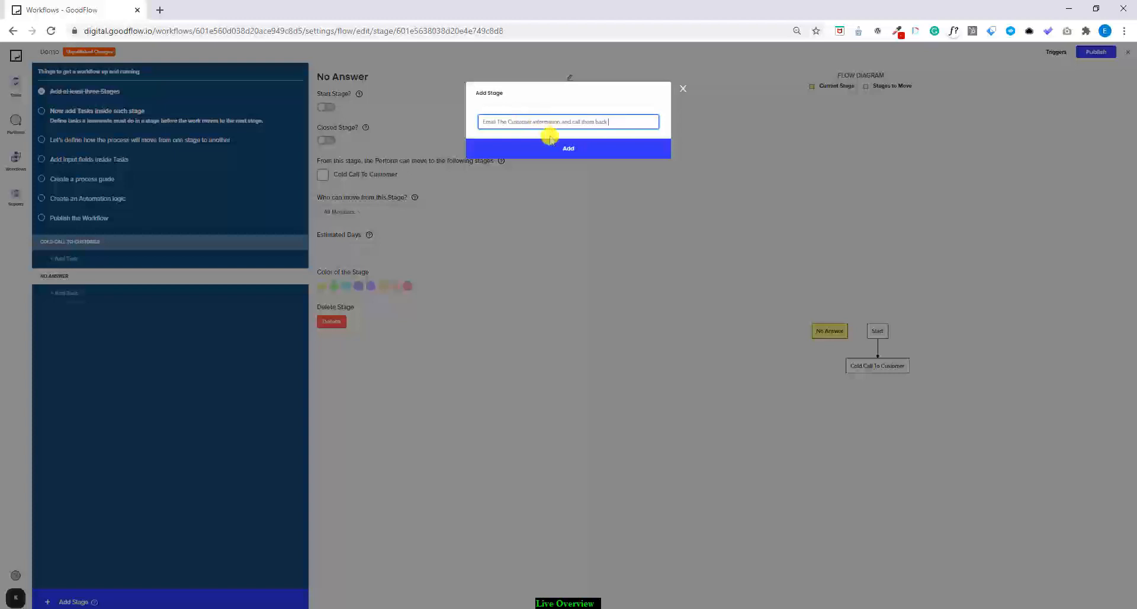
click(566, 147)
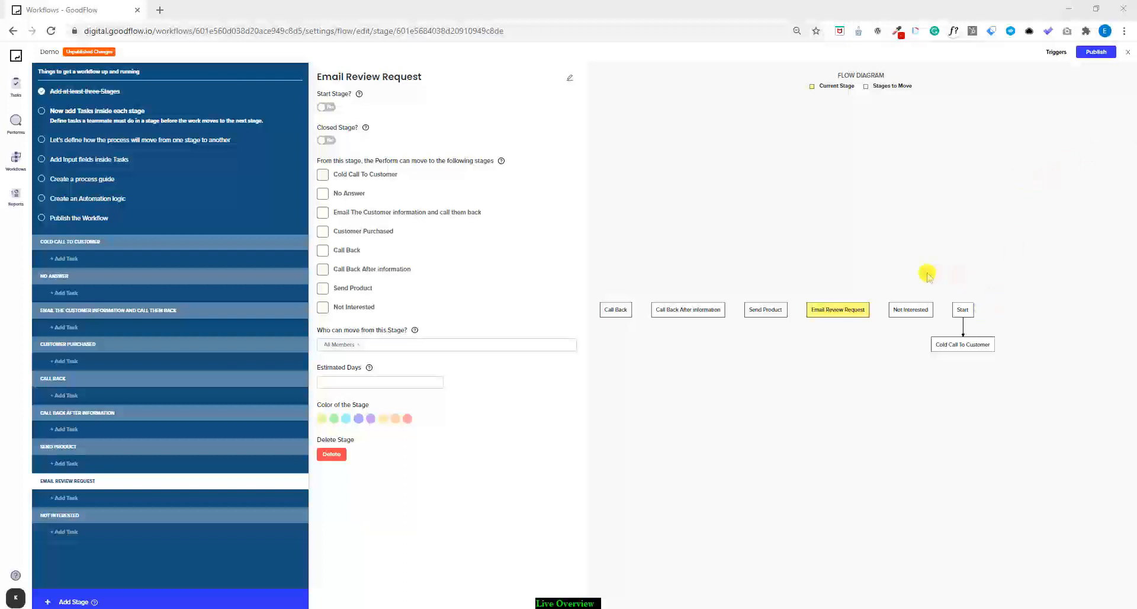
- Allow the Cold Call To Customer stage to move to No Answer, Email The Customer information and call them back, and Customer Purchased
drag(755, 314, 695, 284)
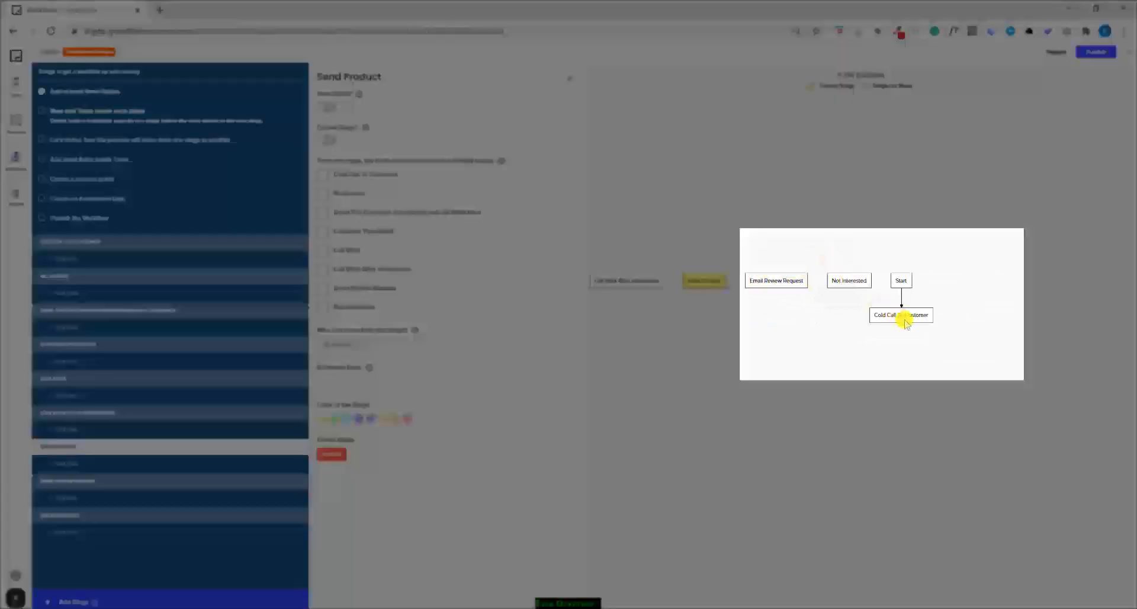
click(904, 323)
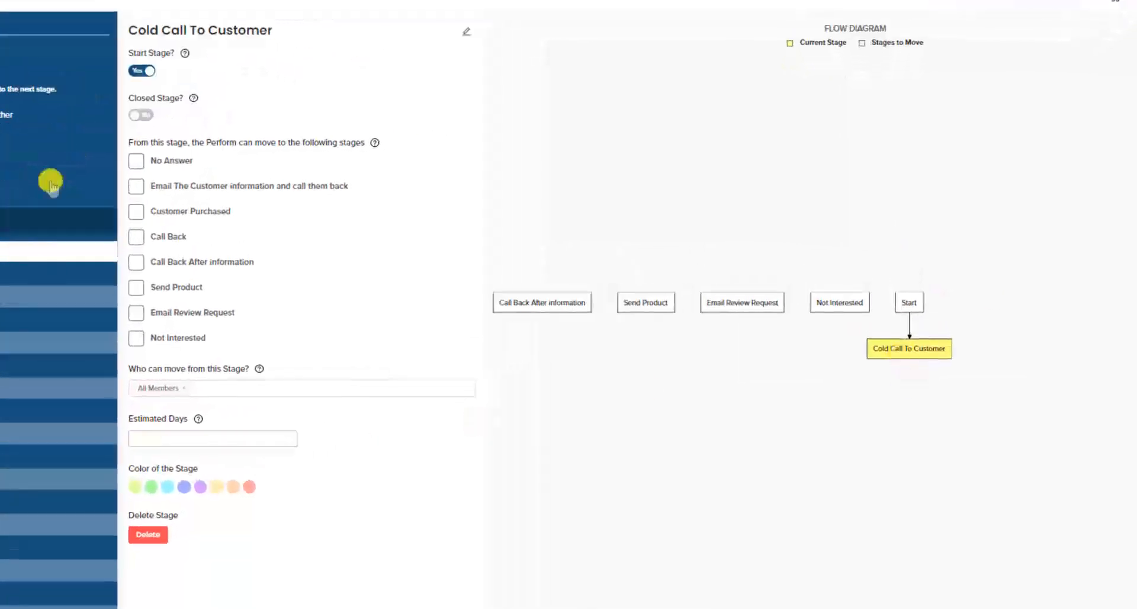
click(137, 161)
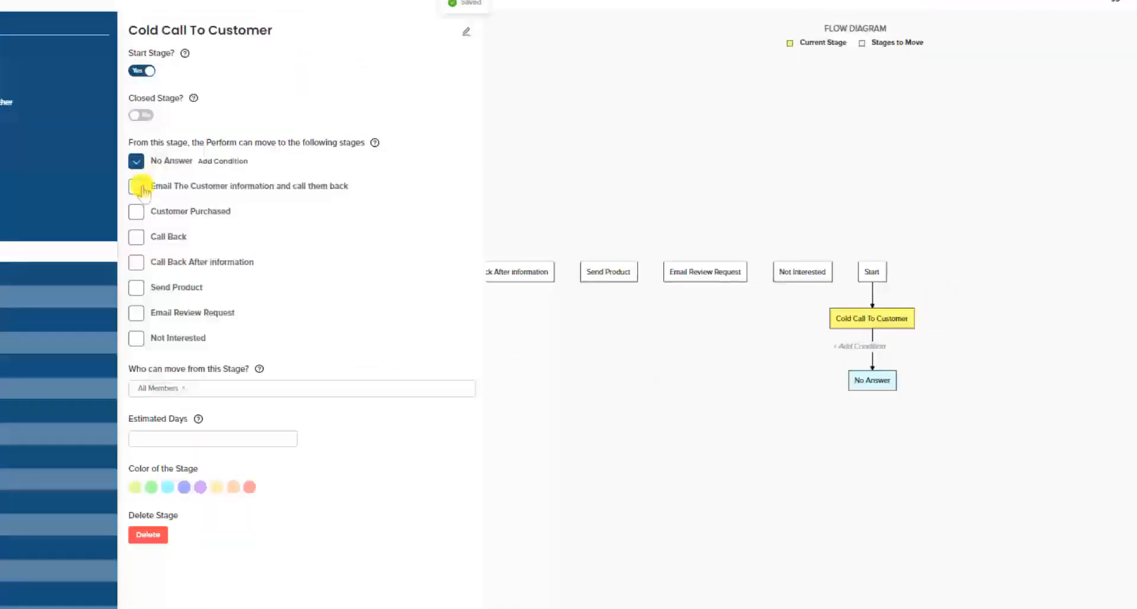
click(139, 187)
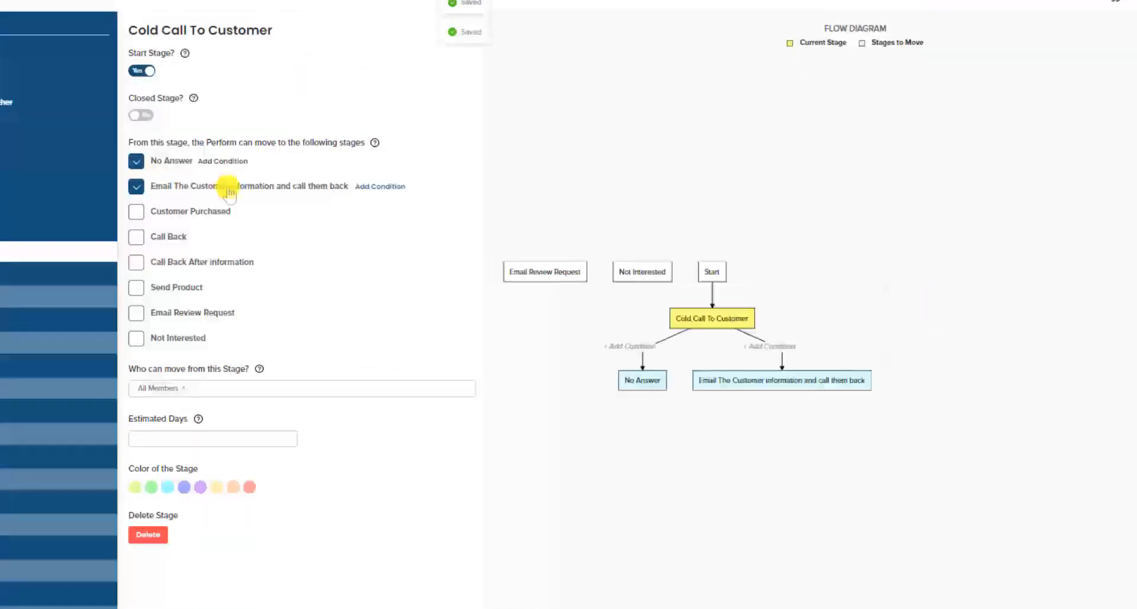
click(137, 215)
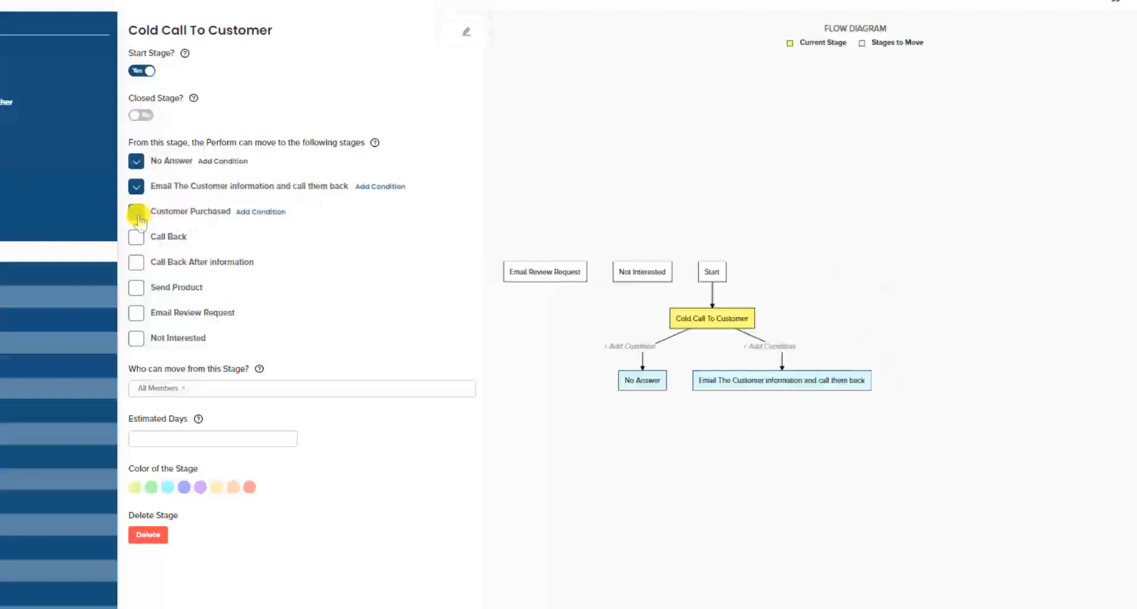
- Let No Answer move to Call Back, and Email The Customer information and call them back move to Call Back After information
drag(694, 323, 940, 259)
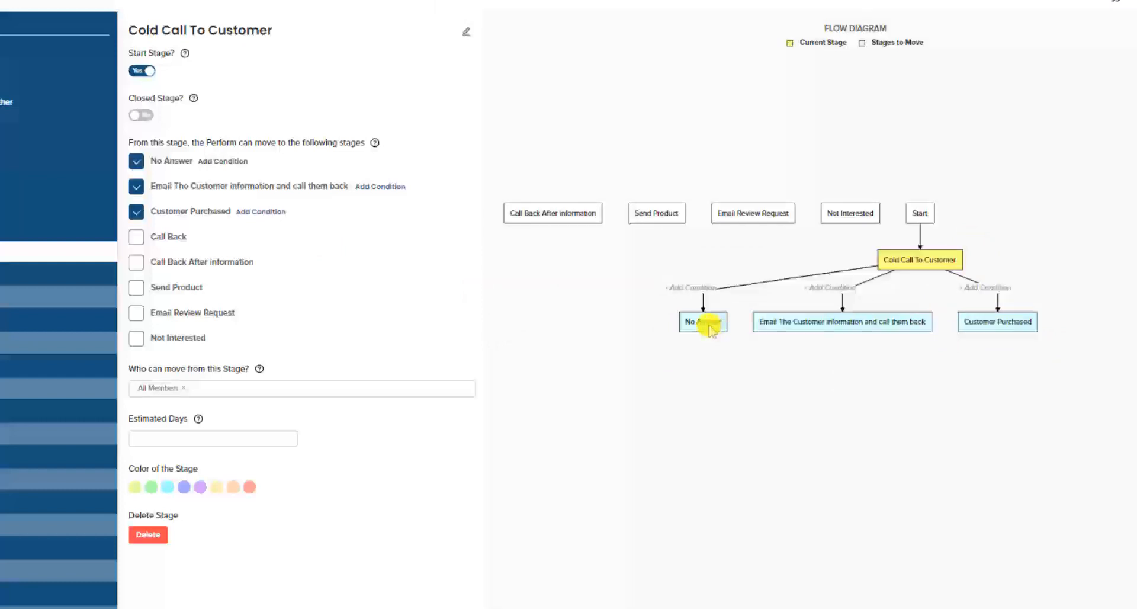
click(709, 324)
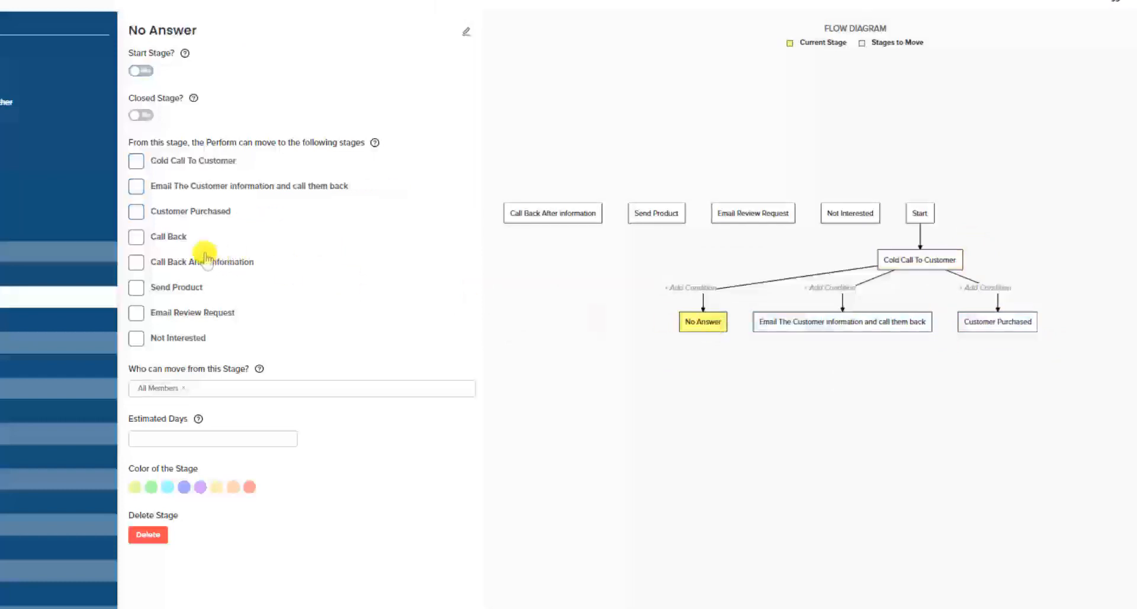
click(136, 238)
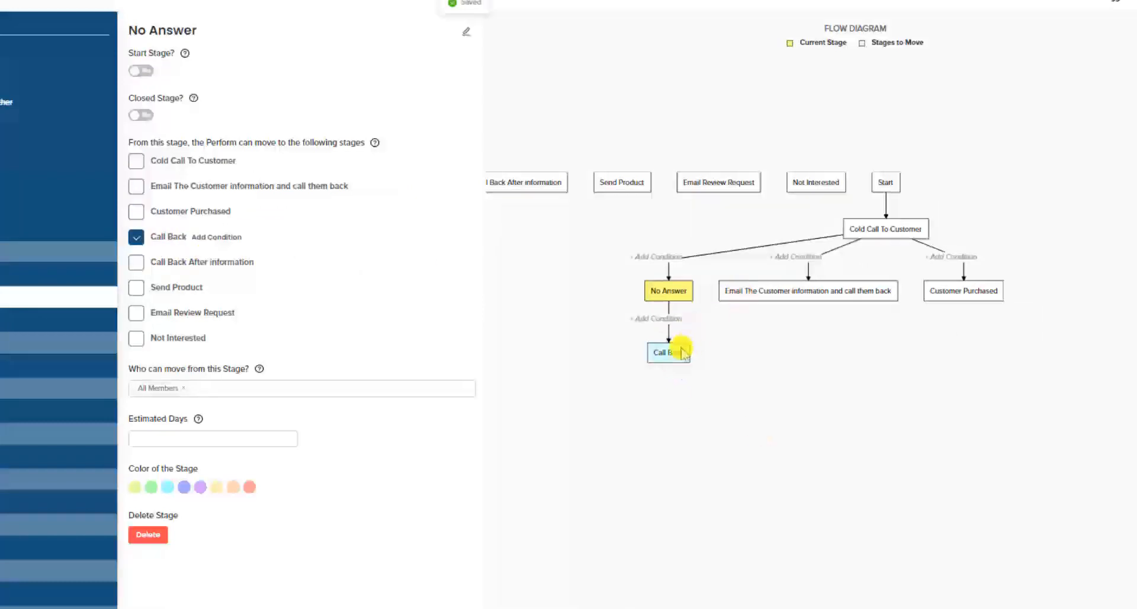
click(791, 292)
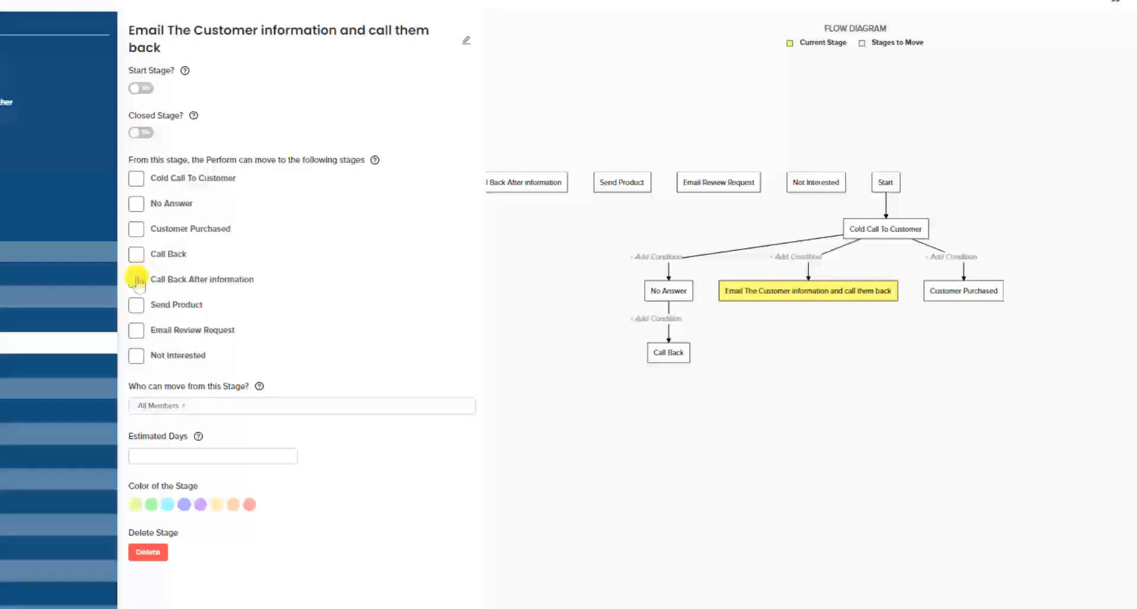
click(136, 280)
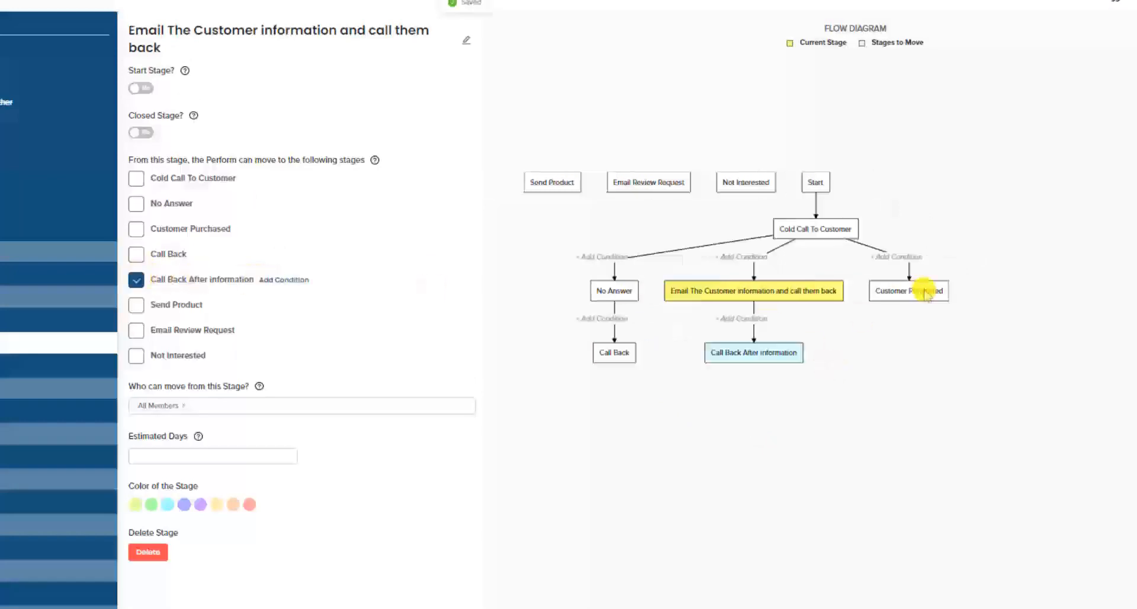
- Let the Customer Purchased stage move to Send Product, and Send Product move to Email Review Request
click(915, 292)
click(137, 288)
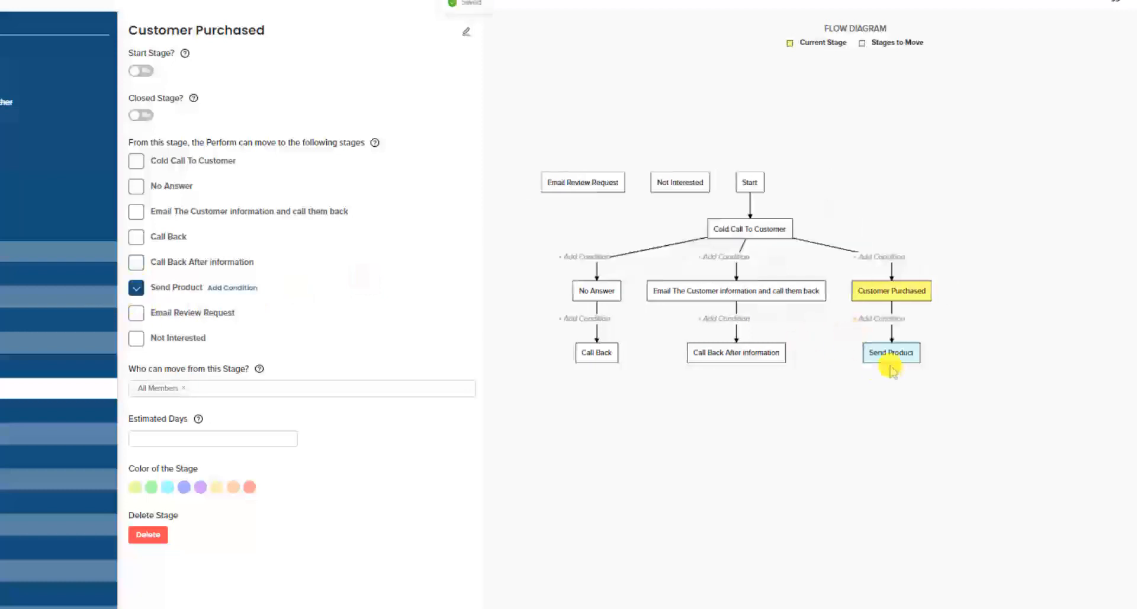
click(903, 361)
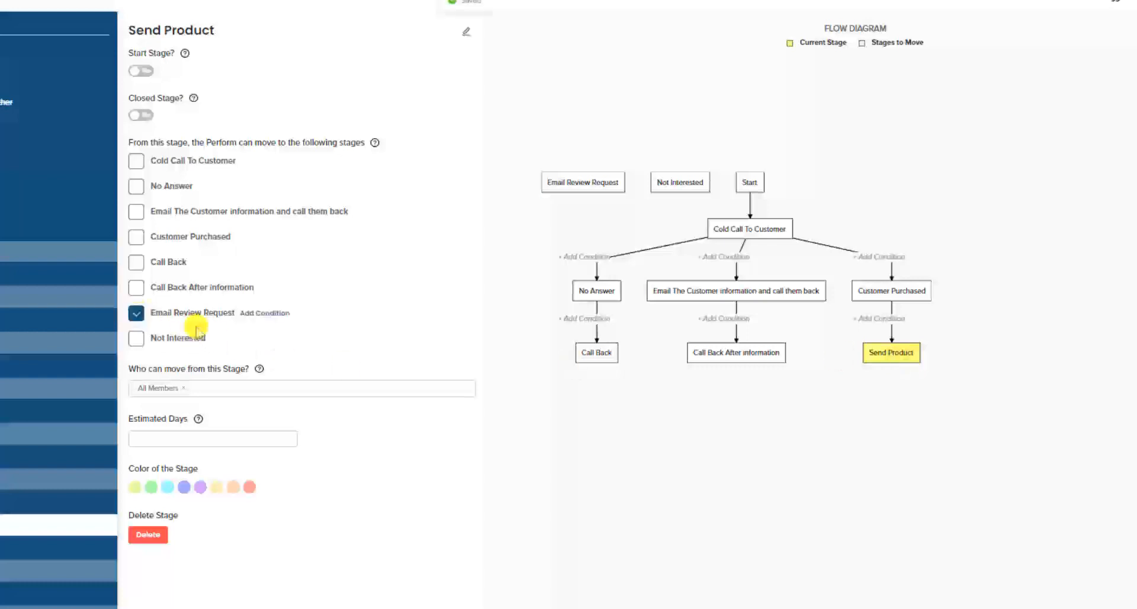
click(137, 315)
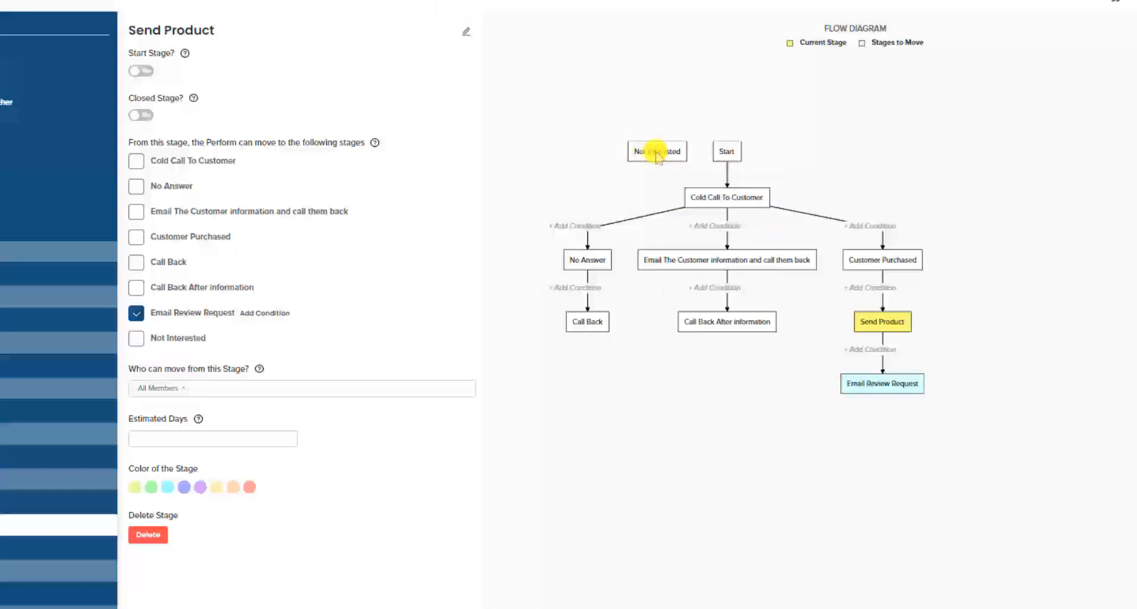
- Allow the Call Back stage to move to Not Interested, Customer Purchased and No Answer
click(592, 323)
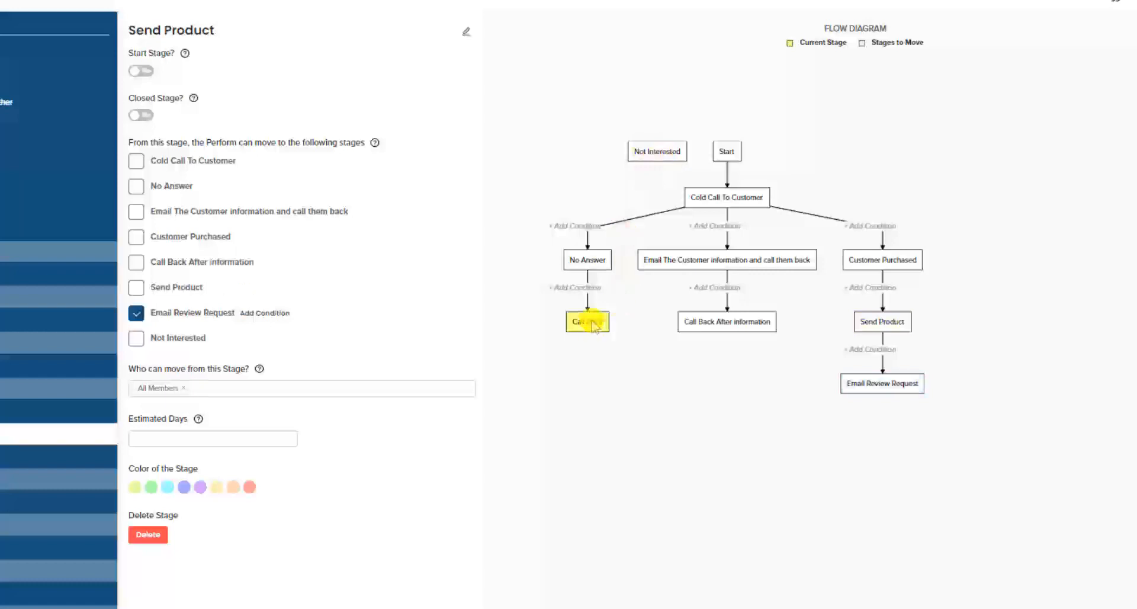
click(137, 339)
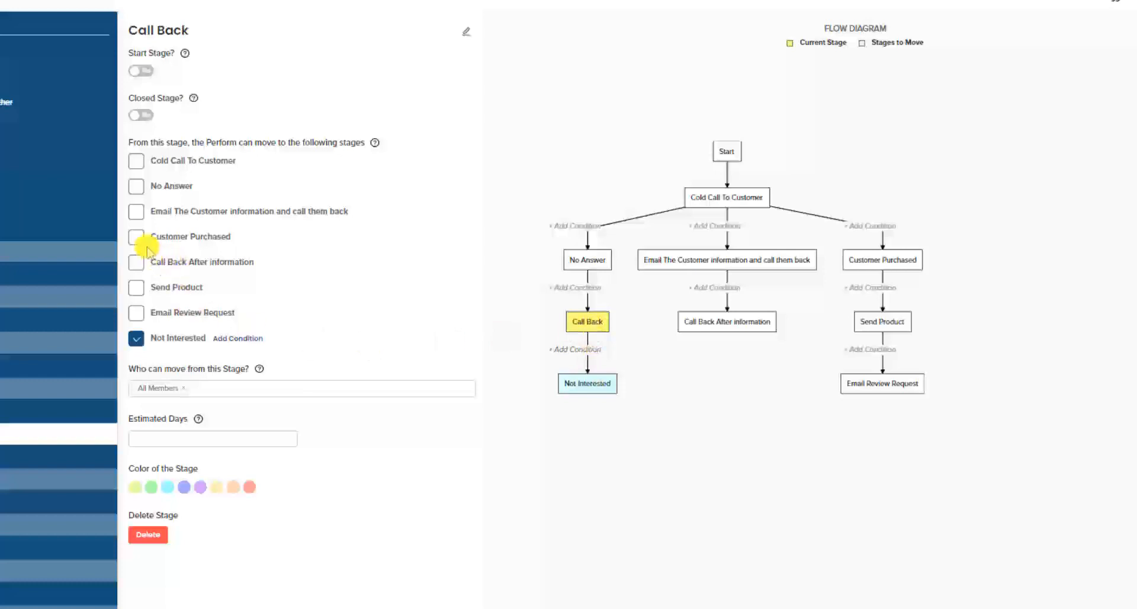
click(138, 242)
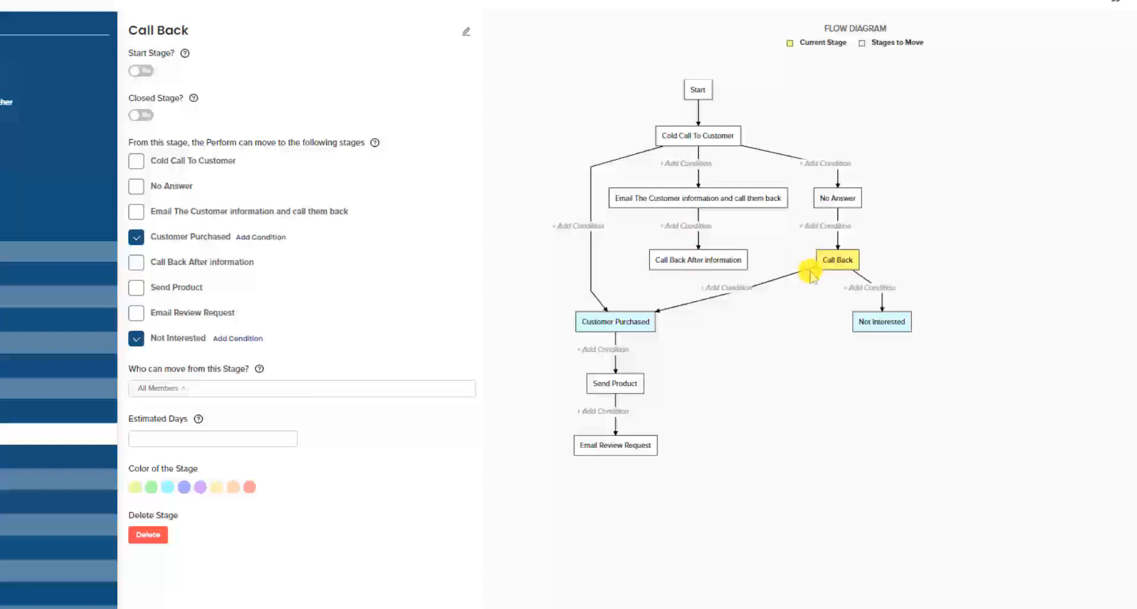
click(138, 187)
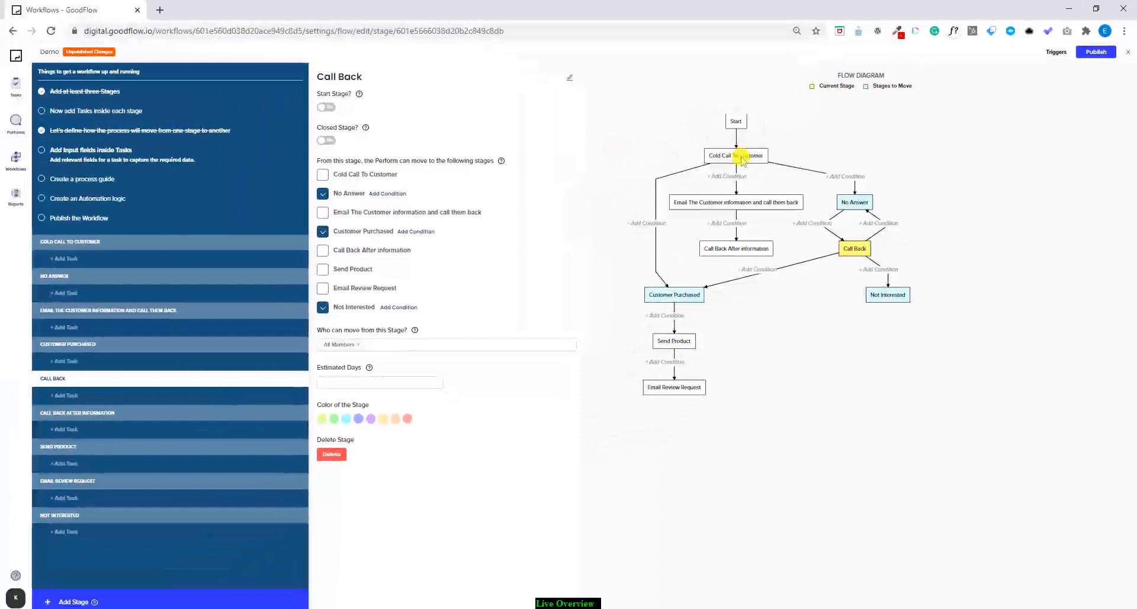
- Add a task named "Task: Cold Call Outcome" to the Cold Call To Customer stage
click(742, 157)
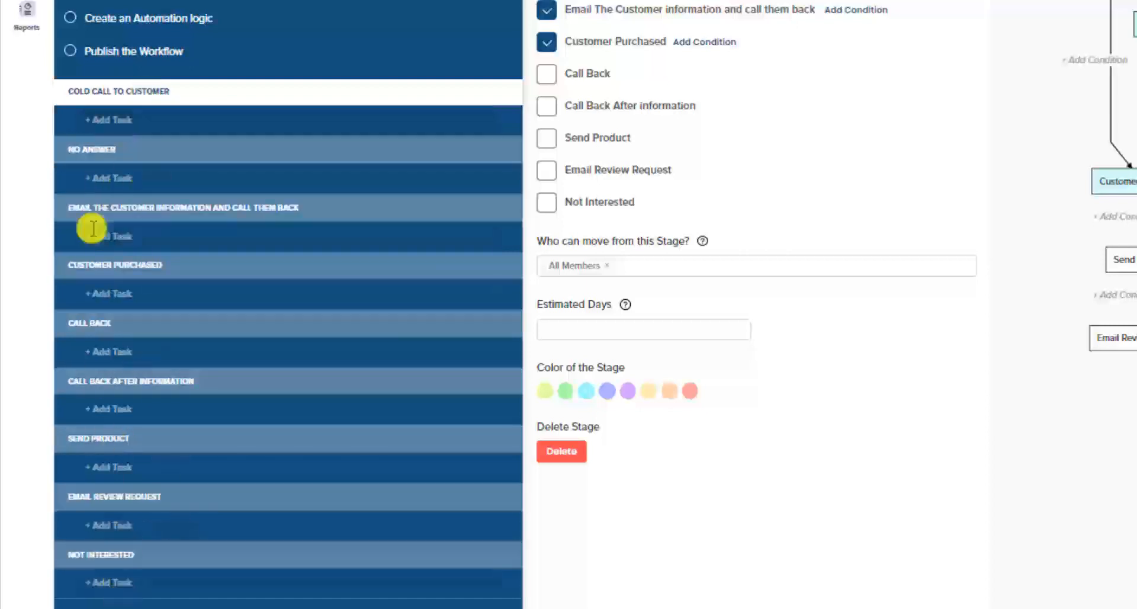
click(124, 123)
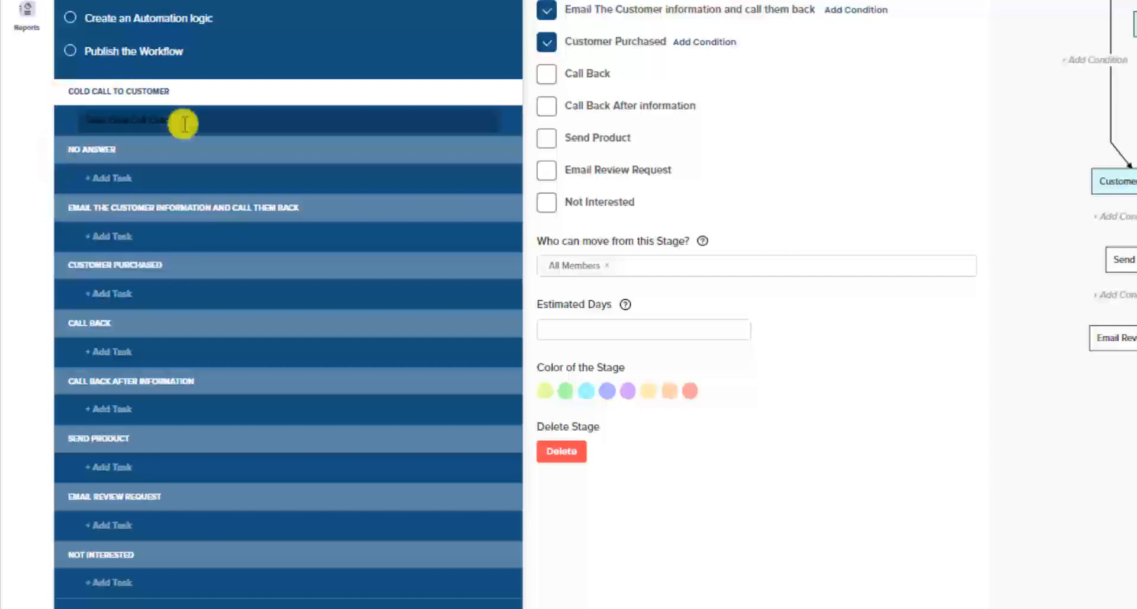
click(162, 125)
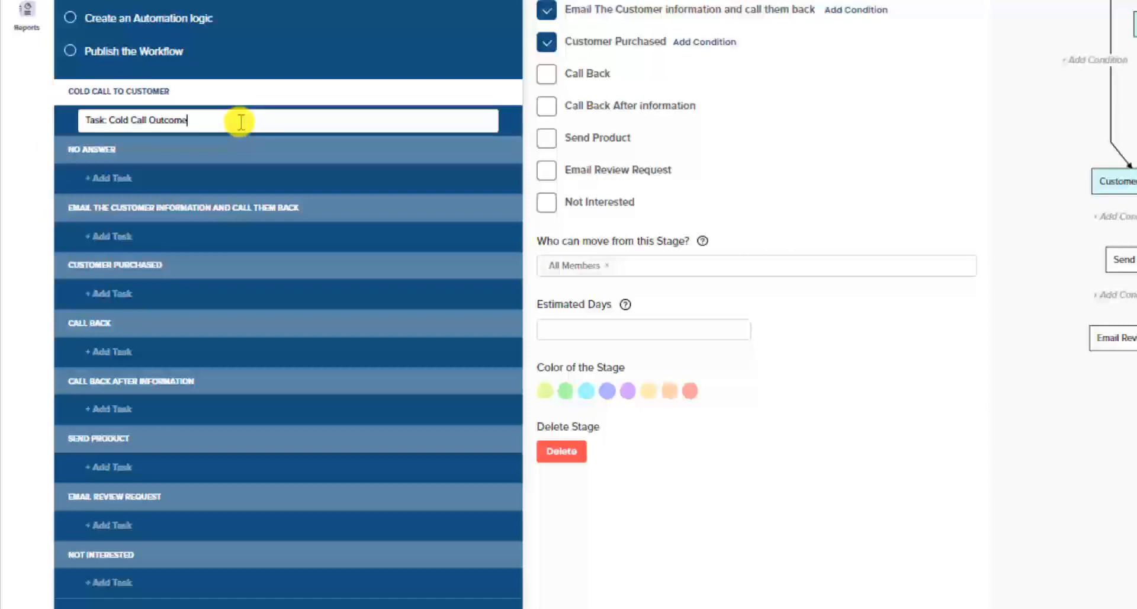
key(Return)
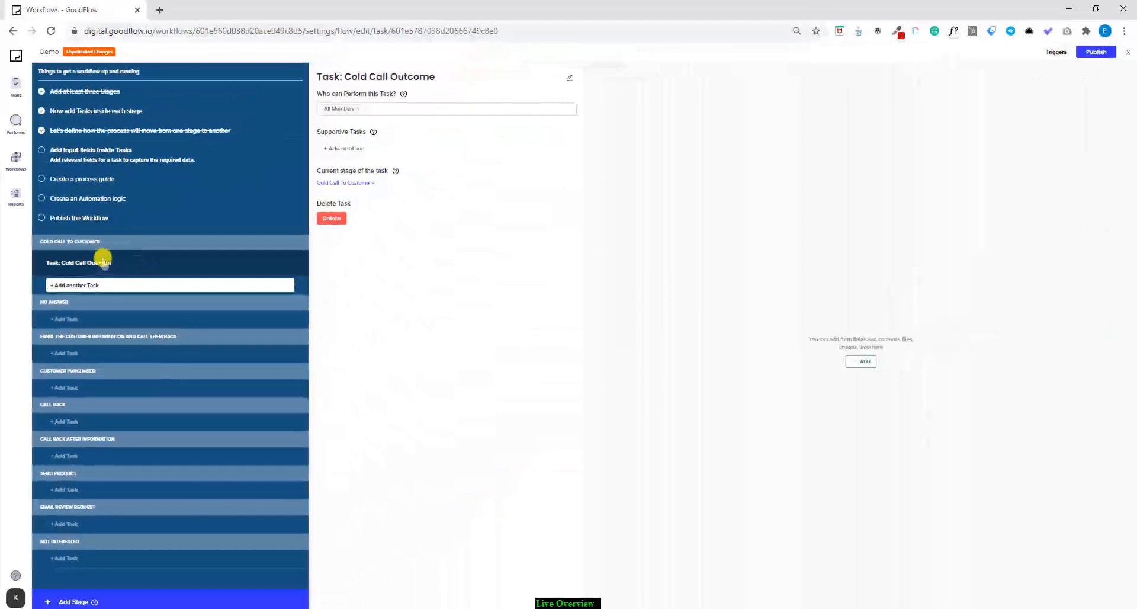
- Review the Cold Call To Customer stage settings and the options of its Cold Call Outcome task
click(49, 242)
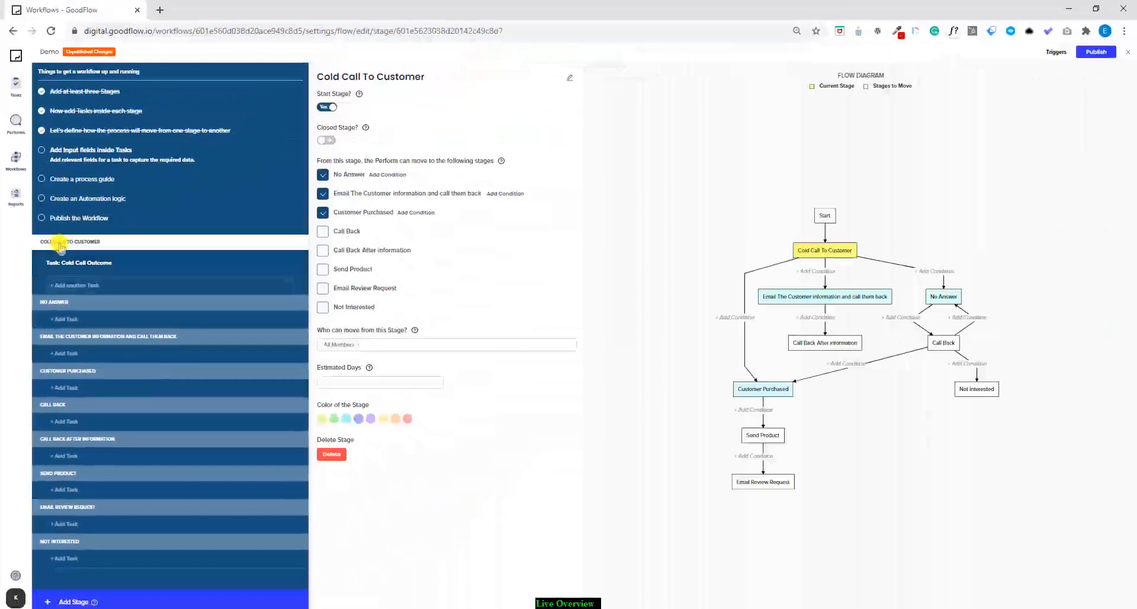
click(83, 262)
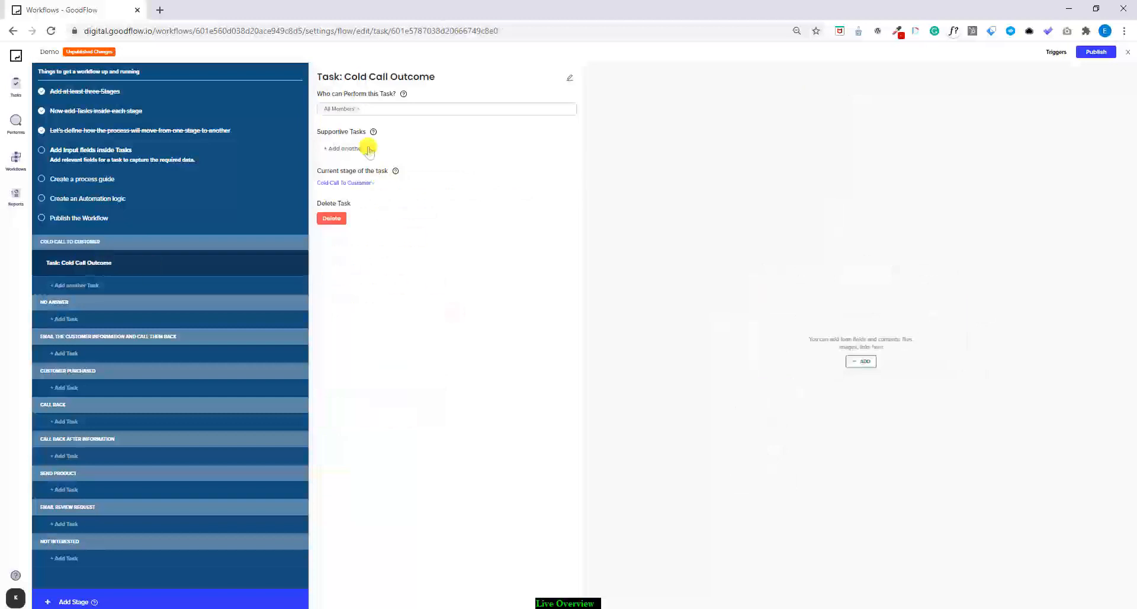
click(570, 77)
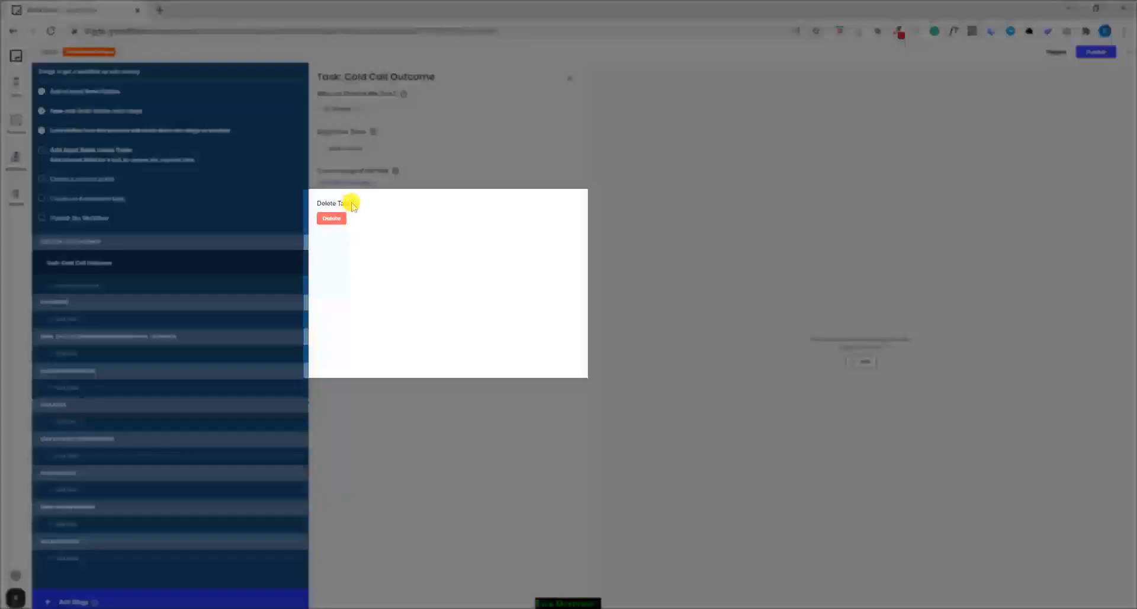
- Look through the stages that the Cold Call Outcome task can be moved to
click(356, 182)
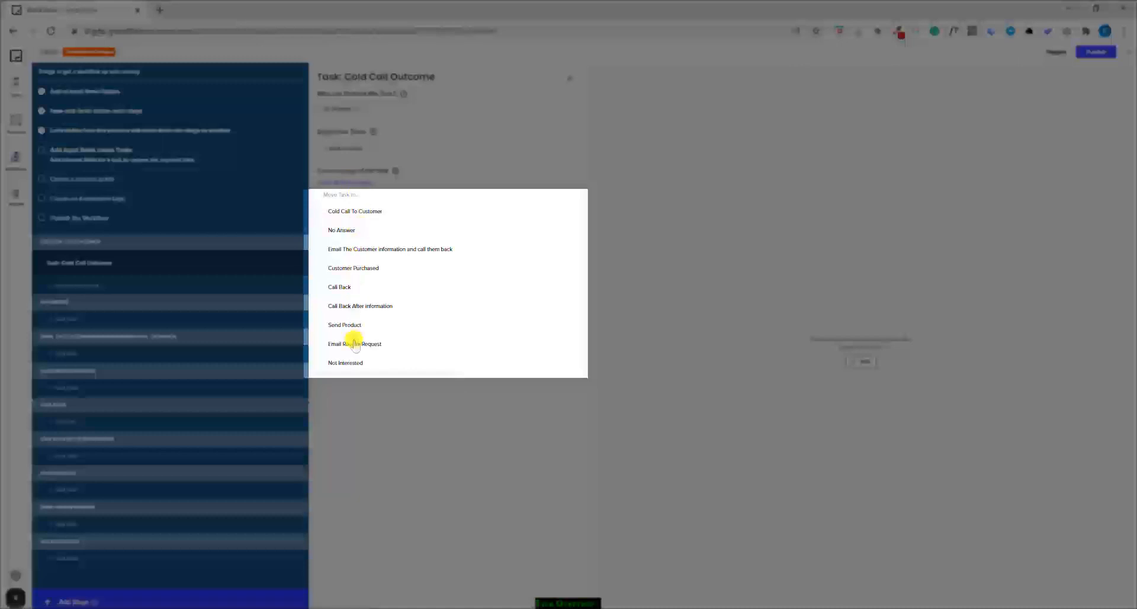
click(69, 241)
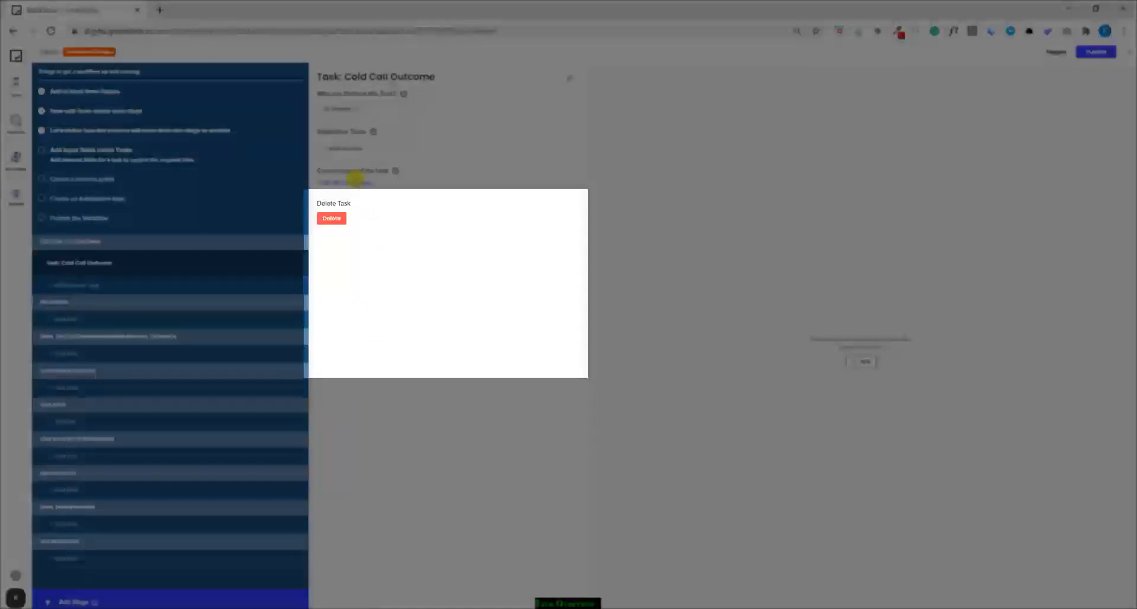
click(356, 183)
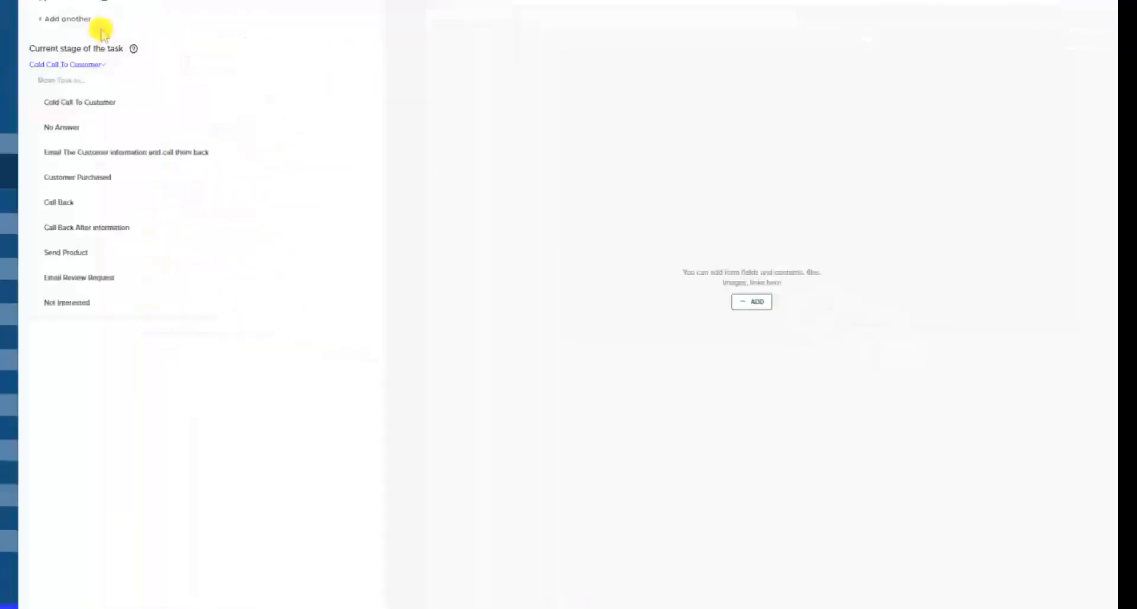
- Add the rich text content "This is support text" to the Cold Call Outcome task
click(652, 243)
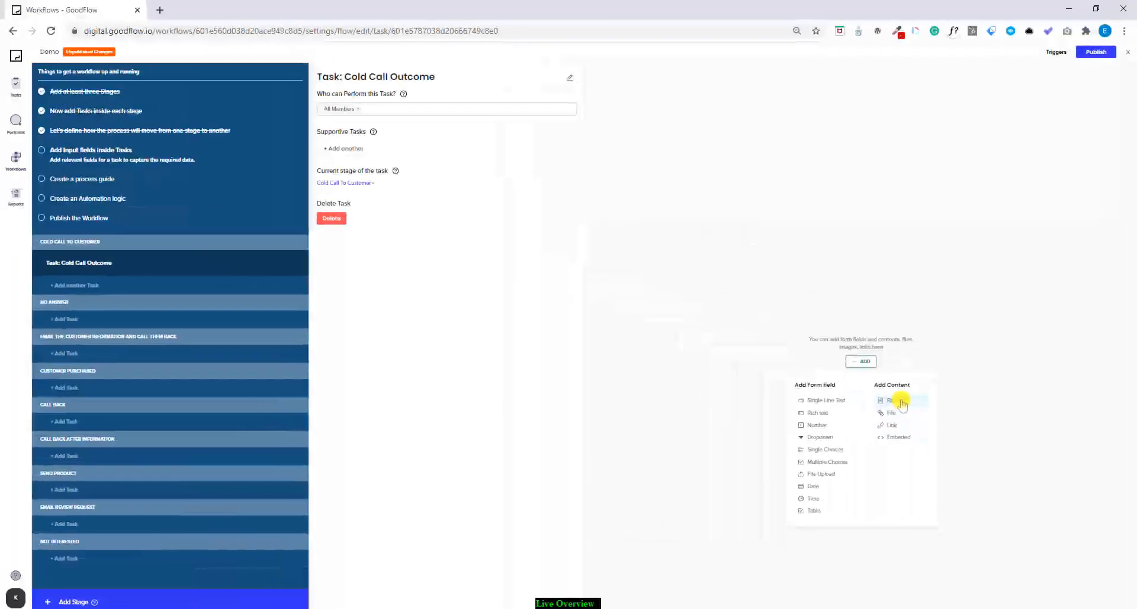
click(900, 402)
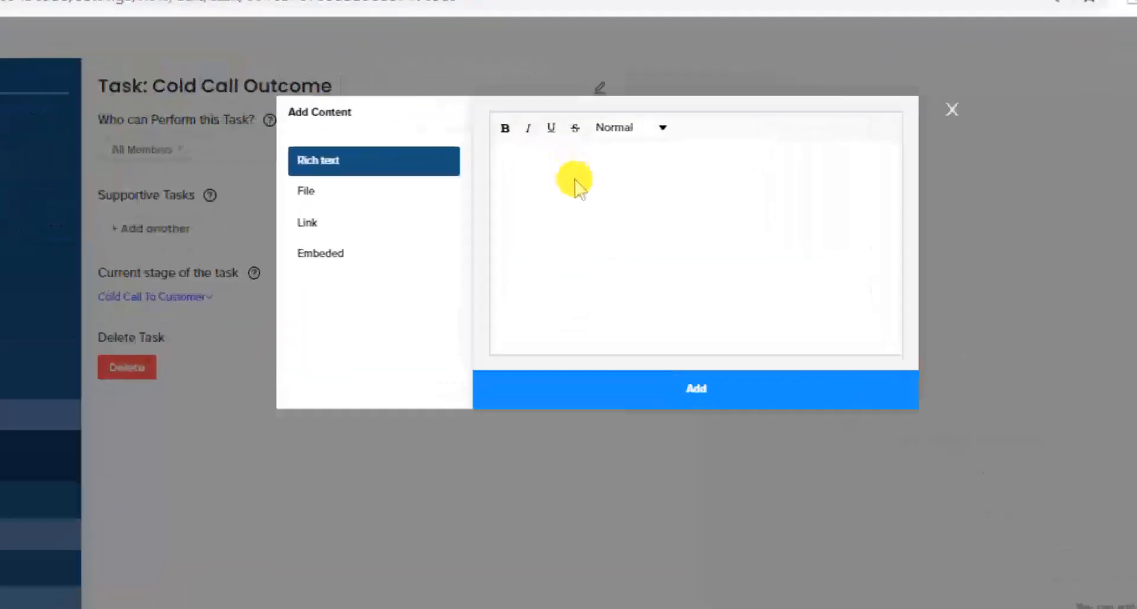
text(This is support text)
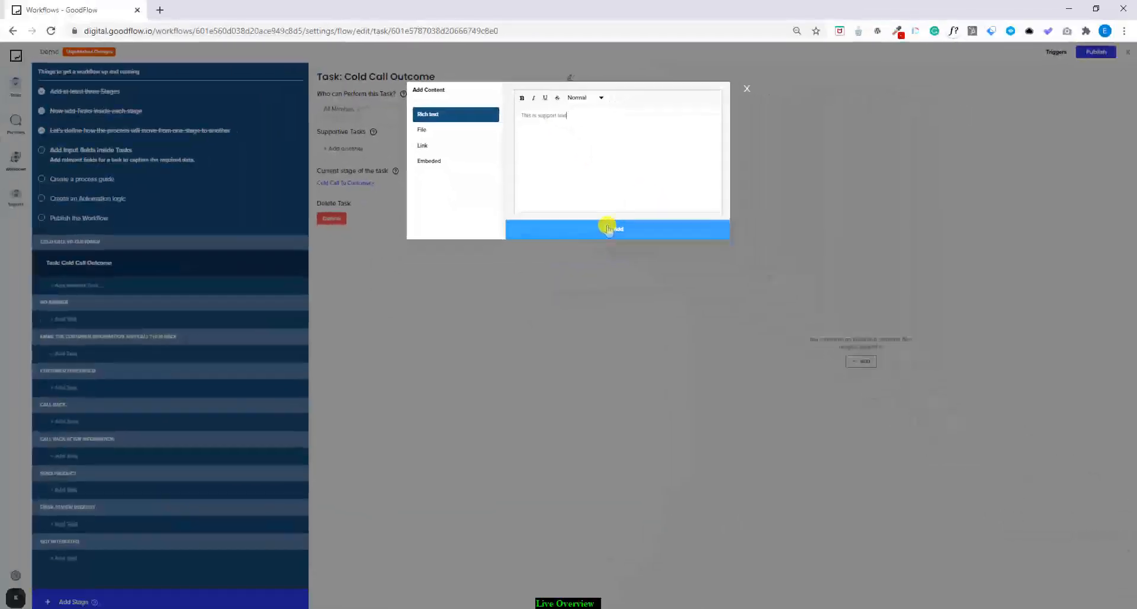
click(608, 228)
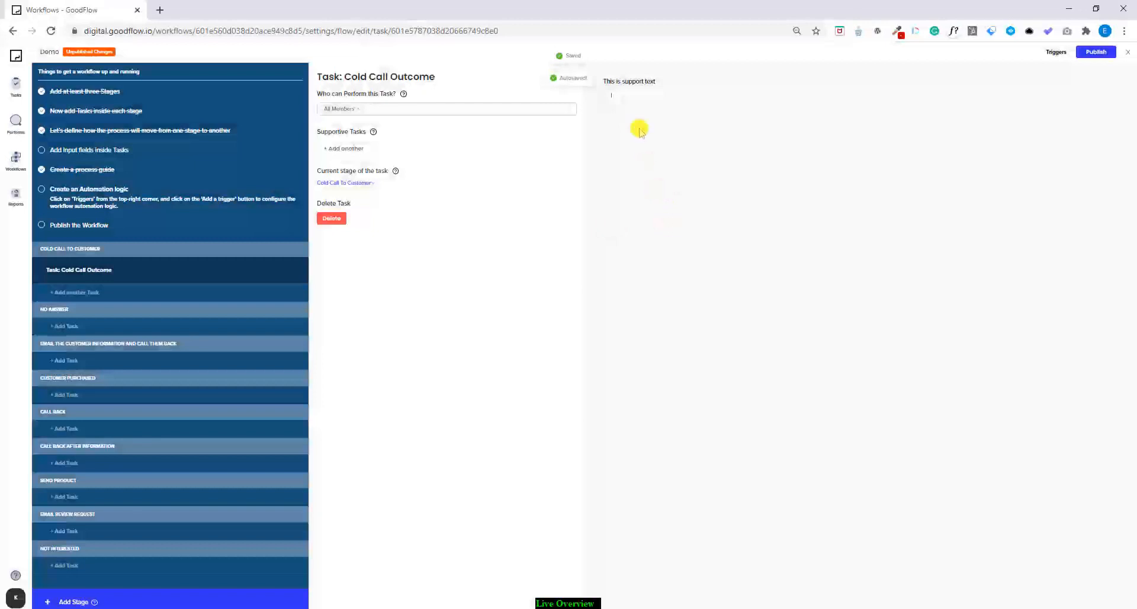
- Add a single-choice field labelled "Call Outcome" with the options No Answer, Email Information and Customer Purchased to the task
click(616, 104)
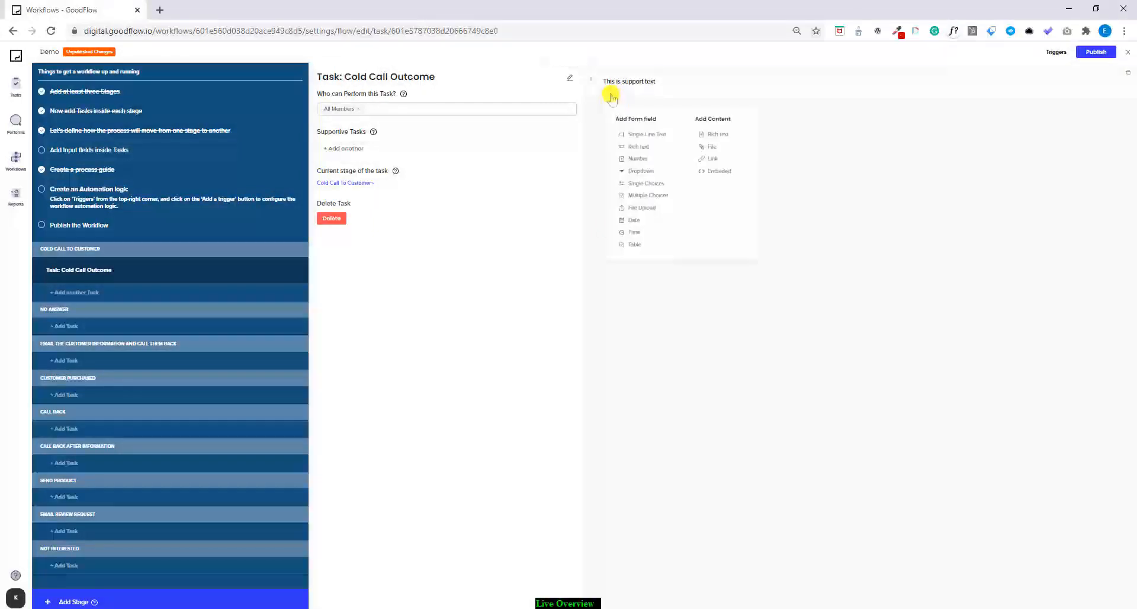
click(643, 183)
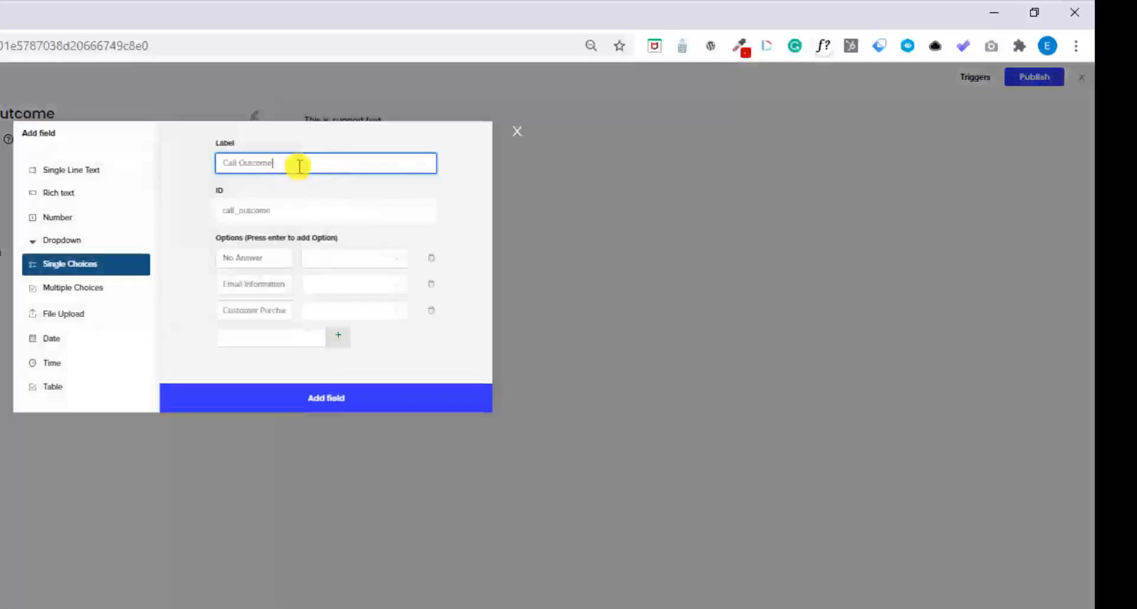
drag(330, 158, 160, 170)
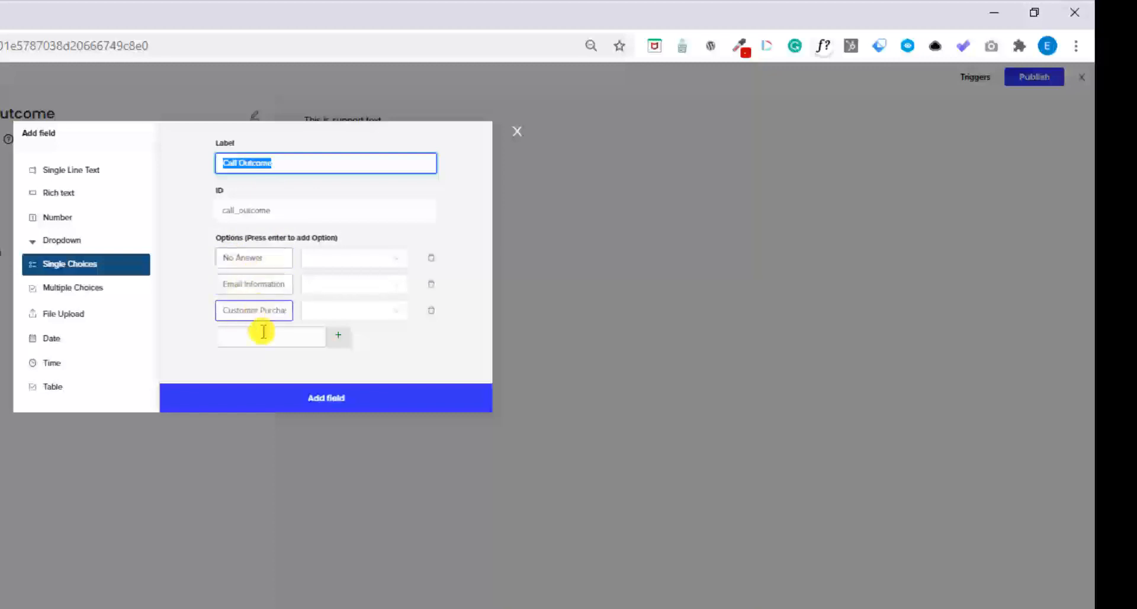
click(315, 403)
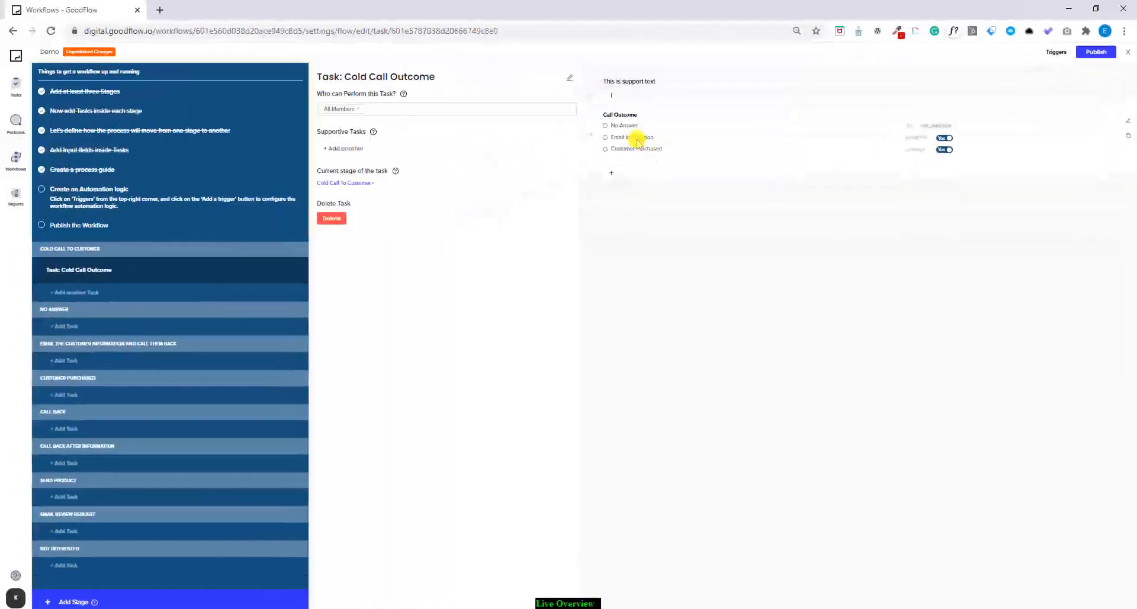
- Add a condition to the Cold Call To Customer to Customer Purchased transition: Call Outcome is equal to Customer Purchased
click(73, 252)
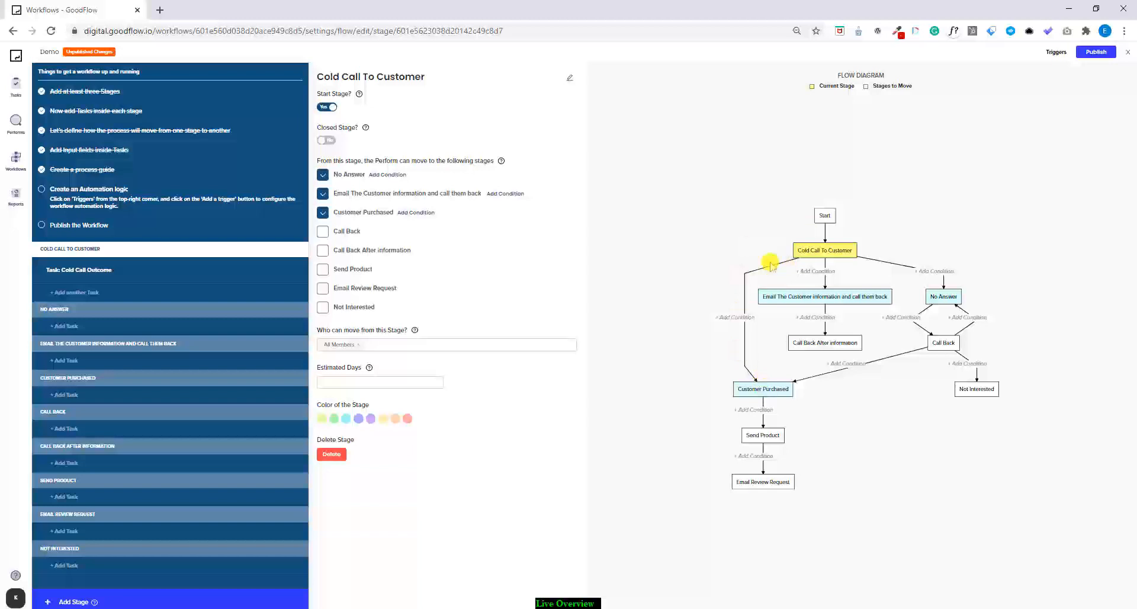
click(746, 320)
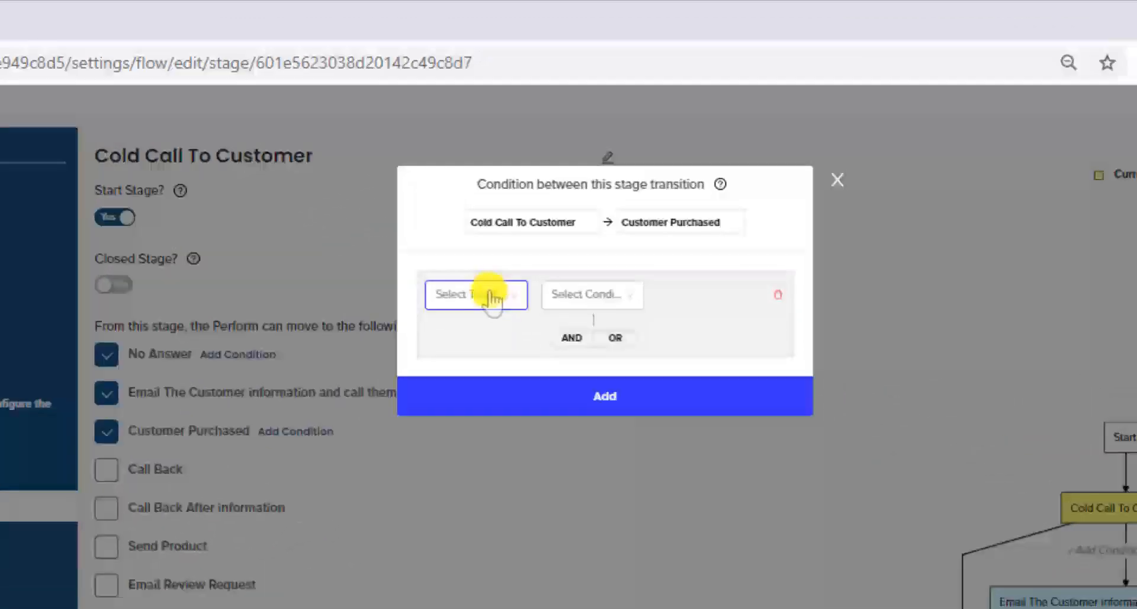
click(491, 296)
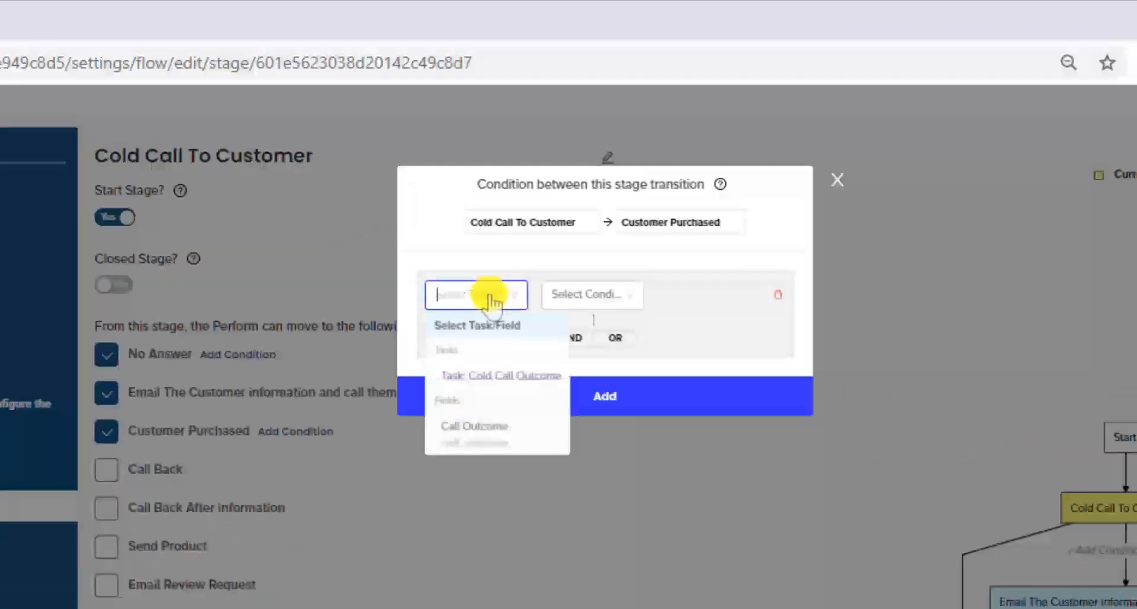
click(473, 435)
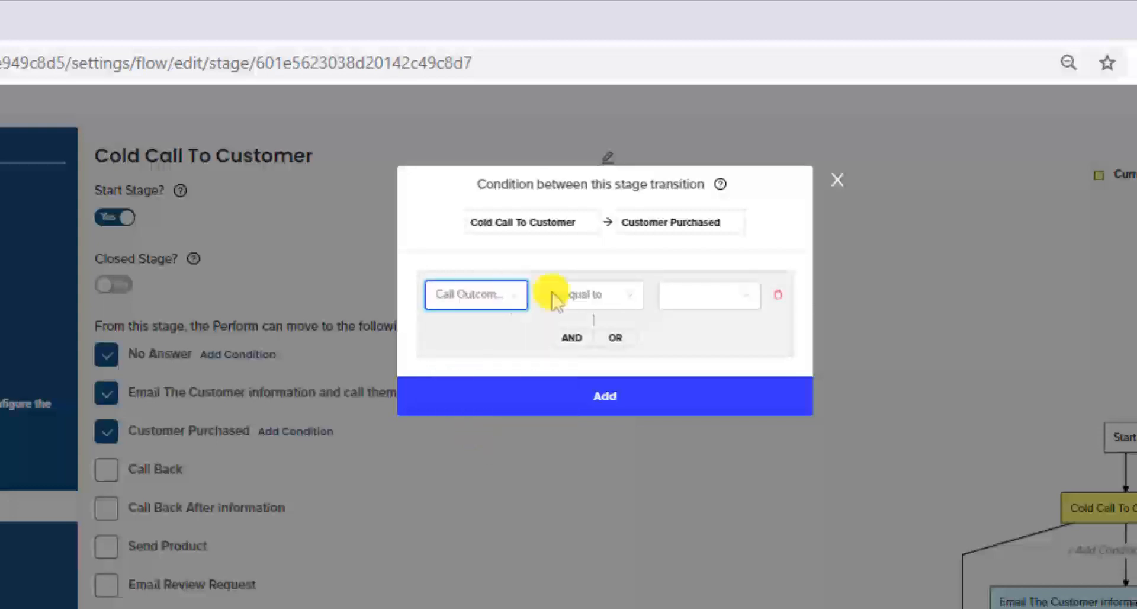
click(612, 296)
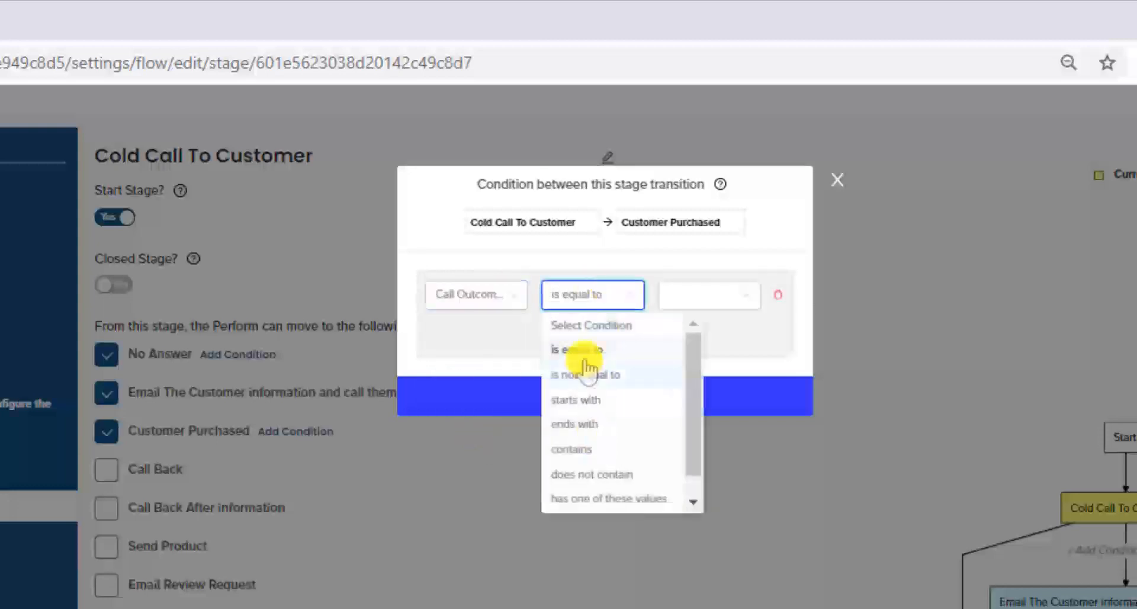
click(702, 298)
click(695, 371)
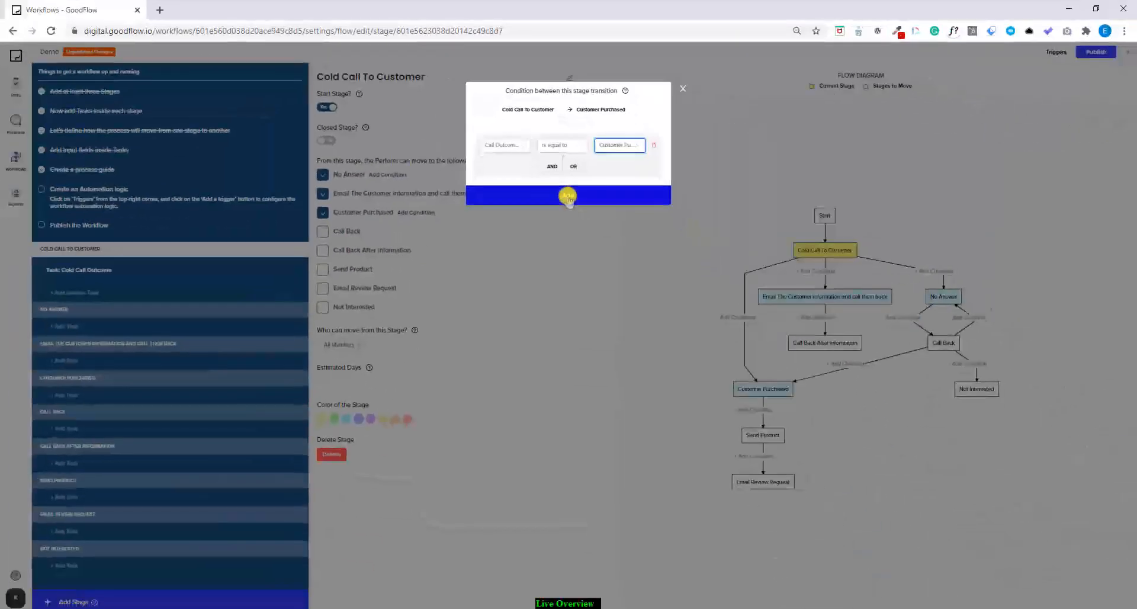
click(568, 196)
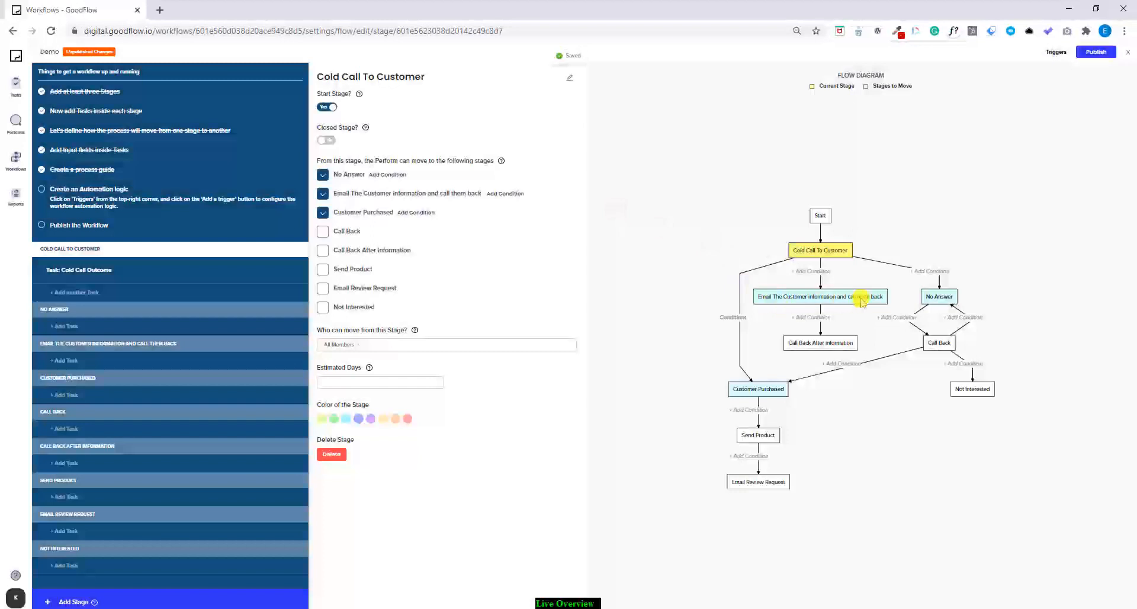
- Condition the transition from Cold Call To Customer to Email The Customer information and call them back on Call Outcome equal to Email Information
click(822, 298)
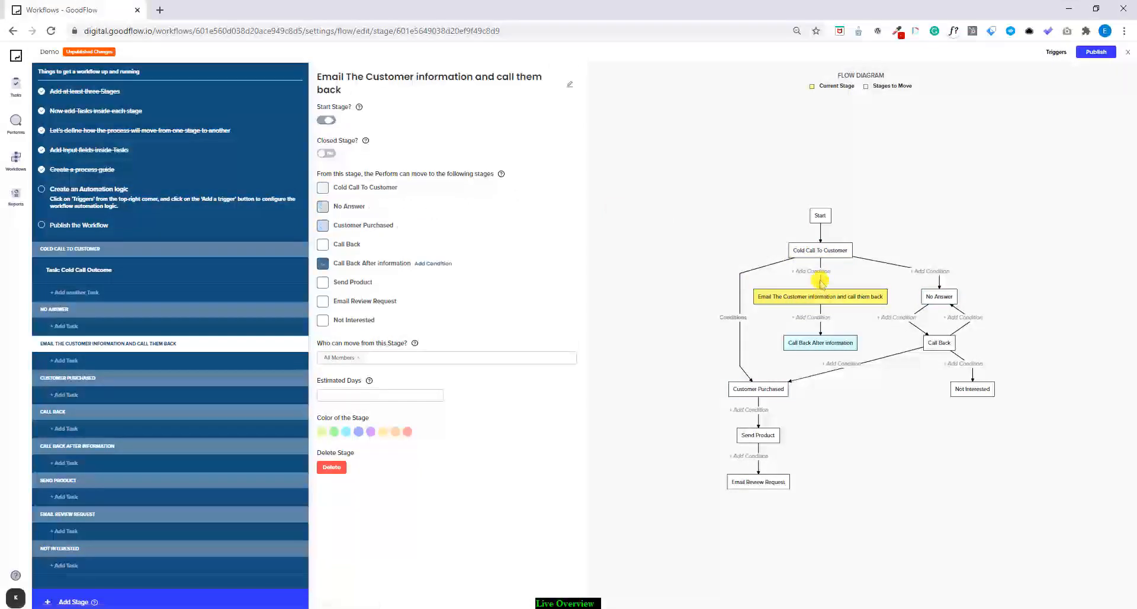
click(818, 272)
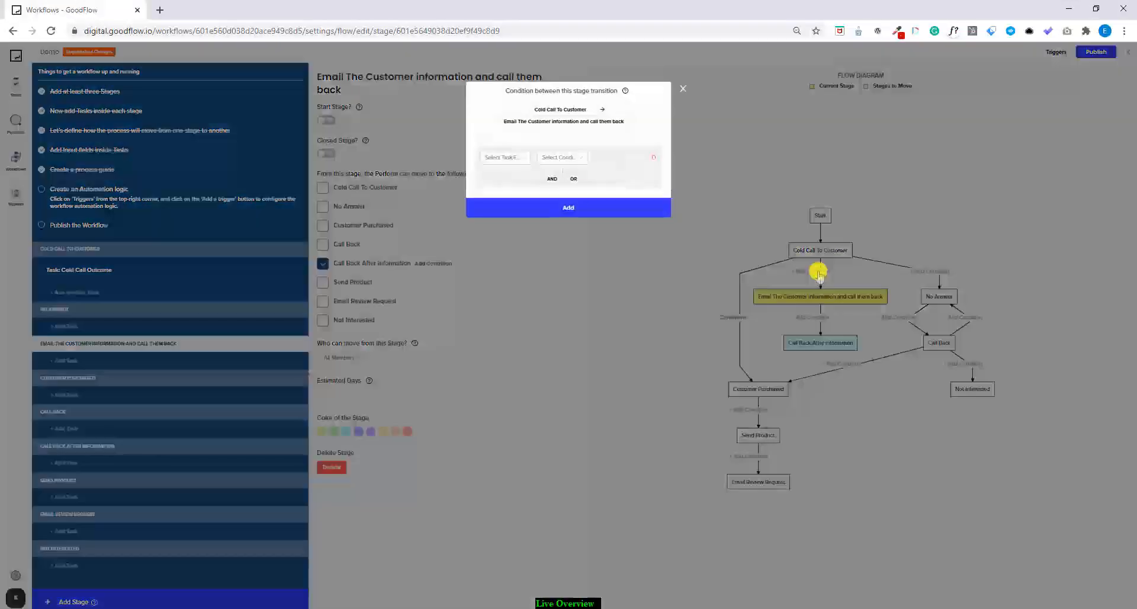
click(525, 160)
click(506, 213)
click(617, 164)
click(625, 185)
click(581, 207)
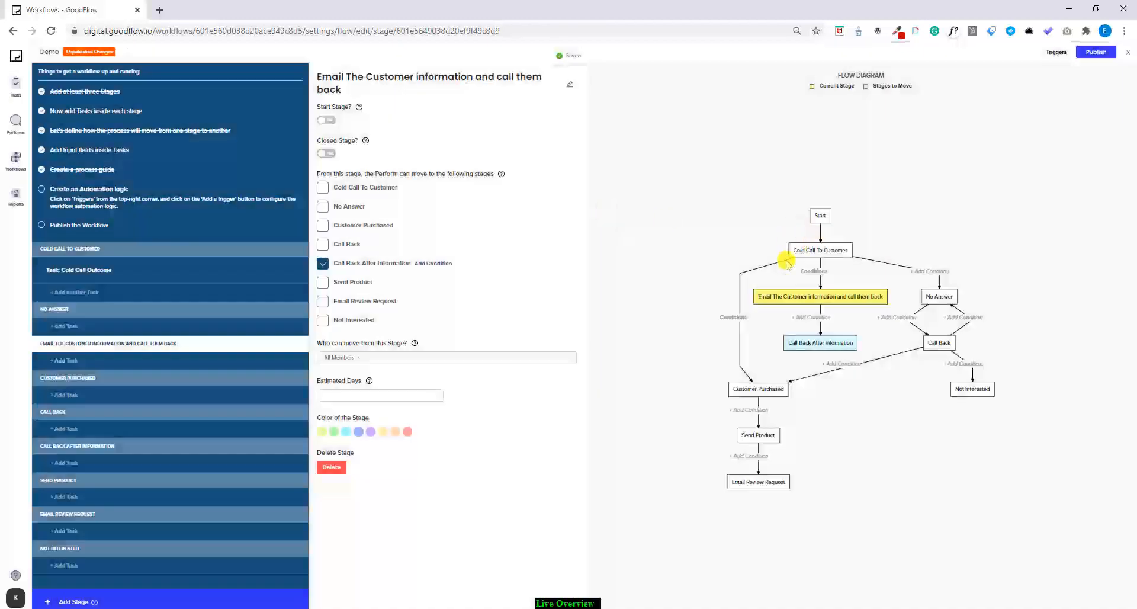
- Add a condition to the Cold Call To Customer to No Answer transition: Call Outcome is equal to No Answer
click(932, 291)
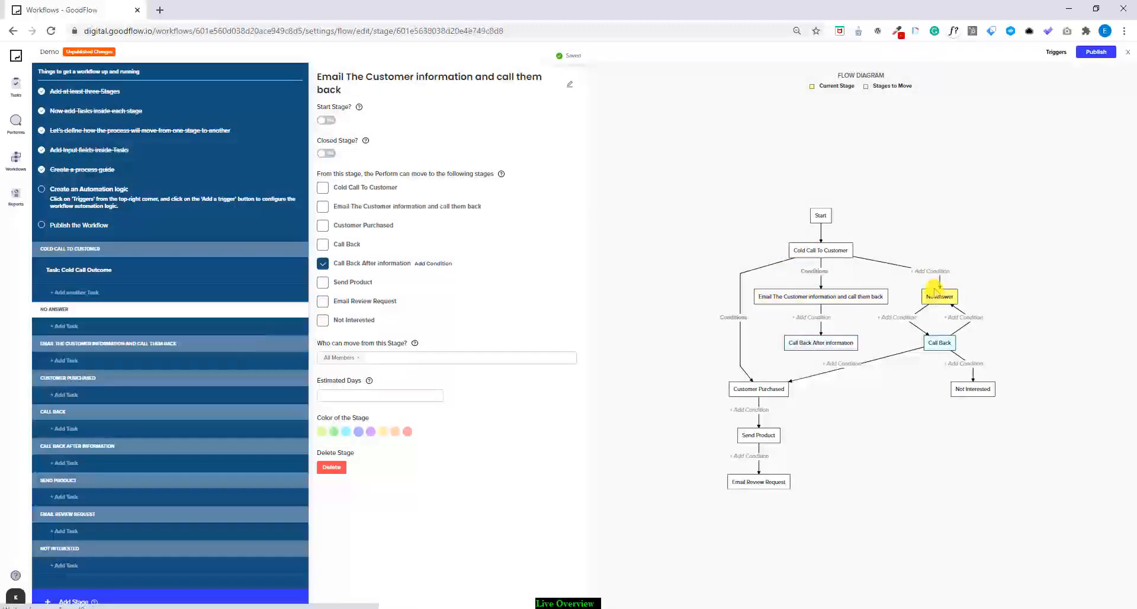
click(931, 271)
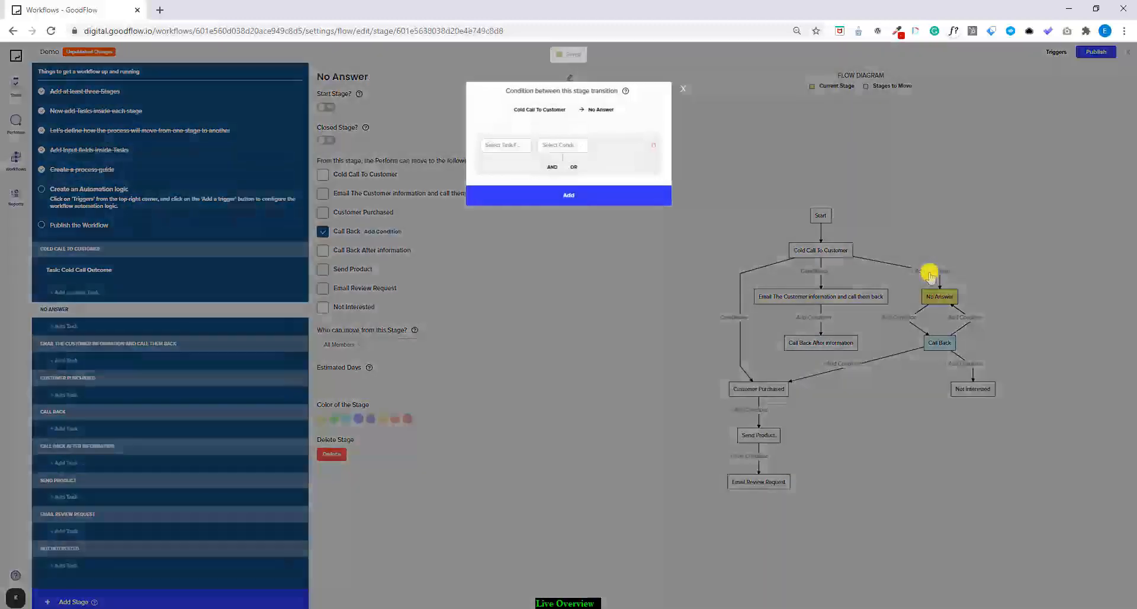
click(508, 145)
click(508, 209)
click(622, 146)
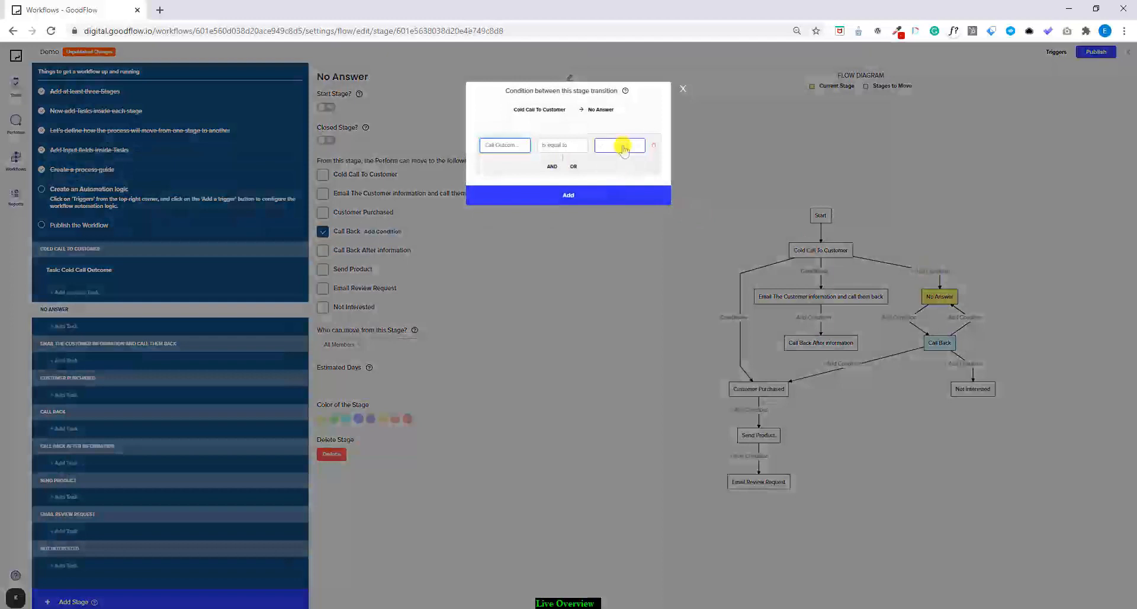
click(621, 167)
click(601, 194)
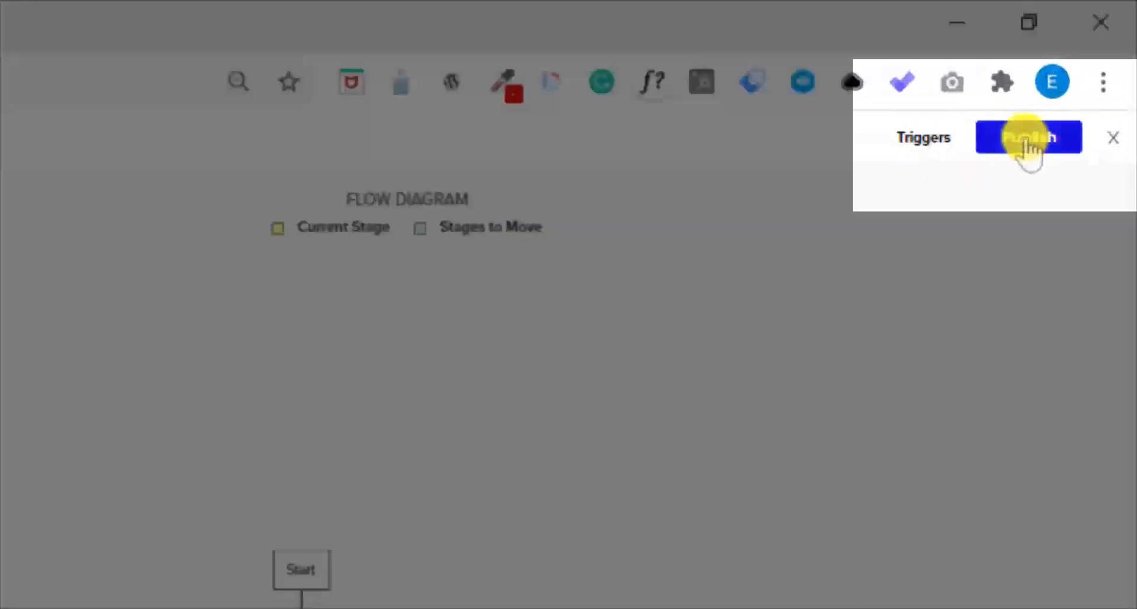
- Publish the Demo workflow as a new version and leave the flow editor
click(1028, 143)
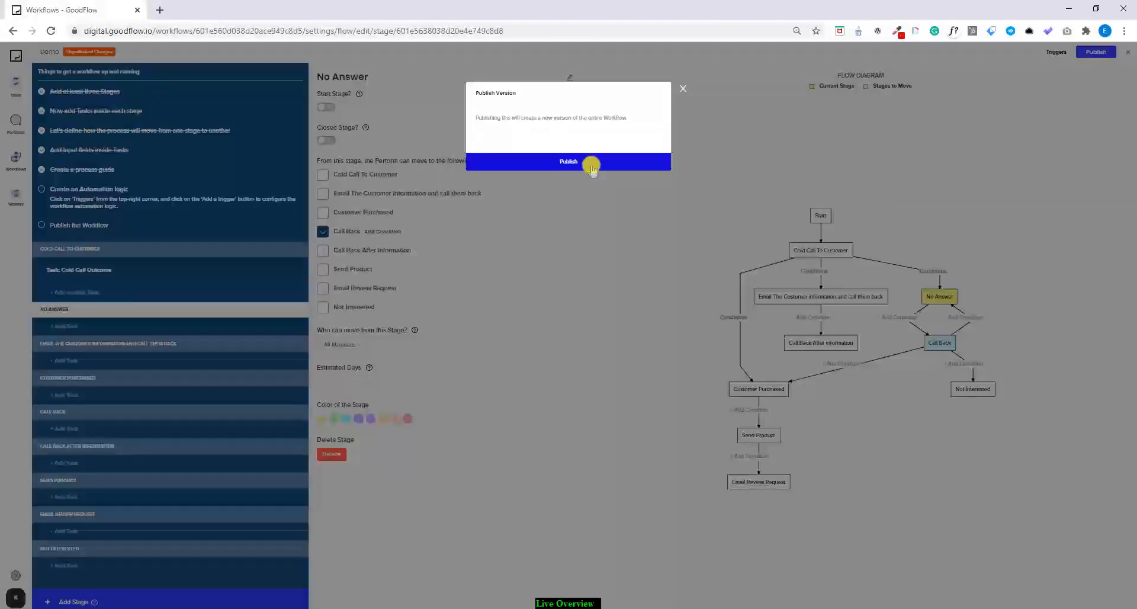
click(591, 166)
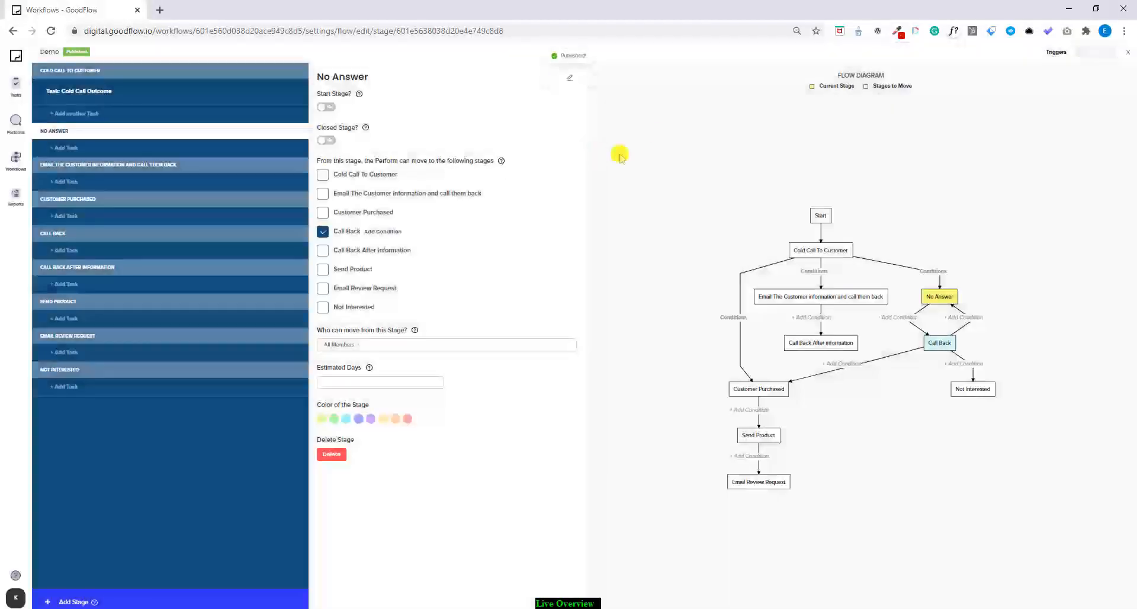
click(1125, 56)
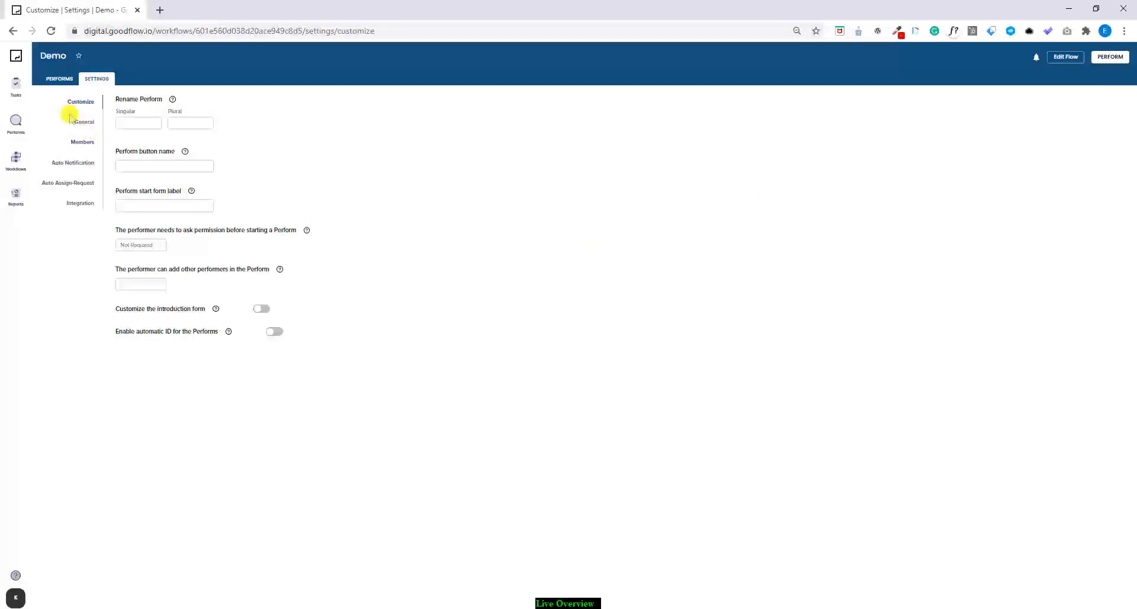
- Rename the Demo workflow's performs and their start button to Lead in the customization settings
click(60, 80)
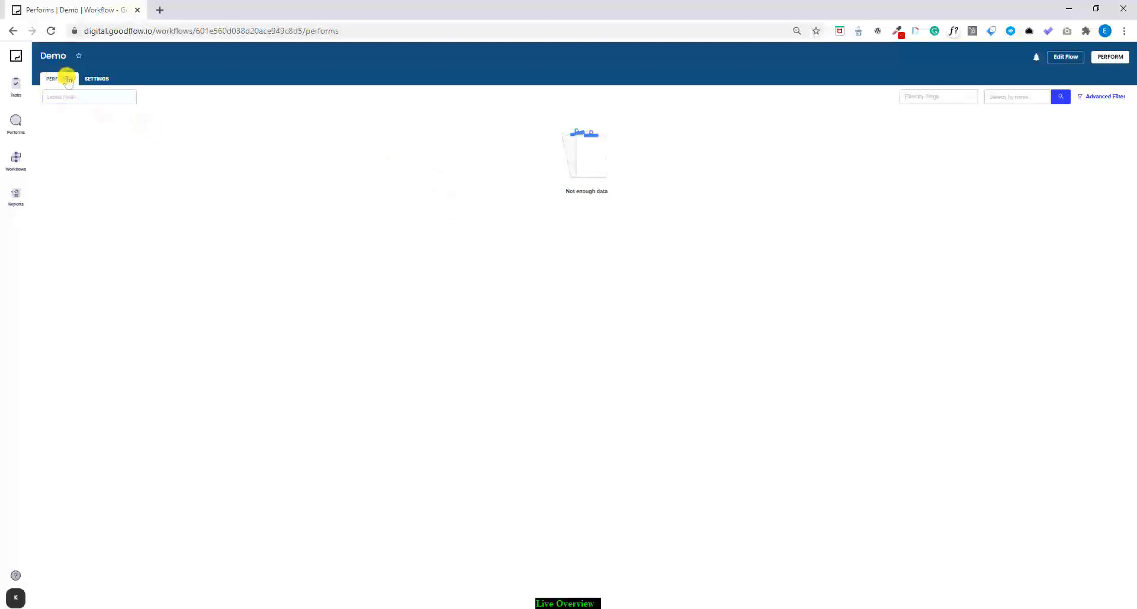
click(97, 78)
click(132, 171)
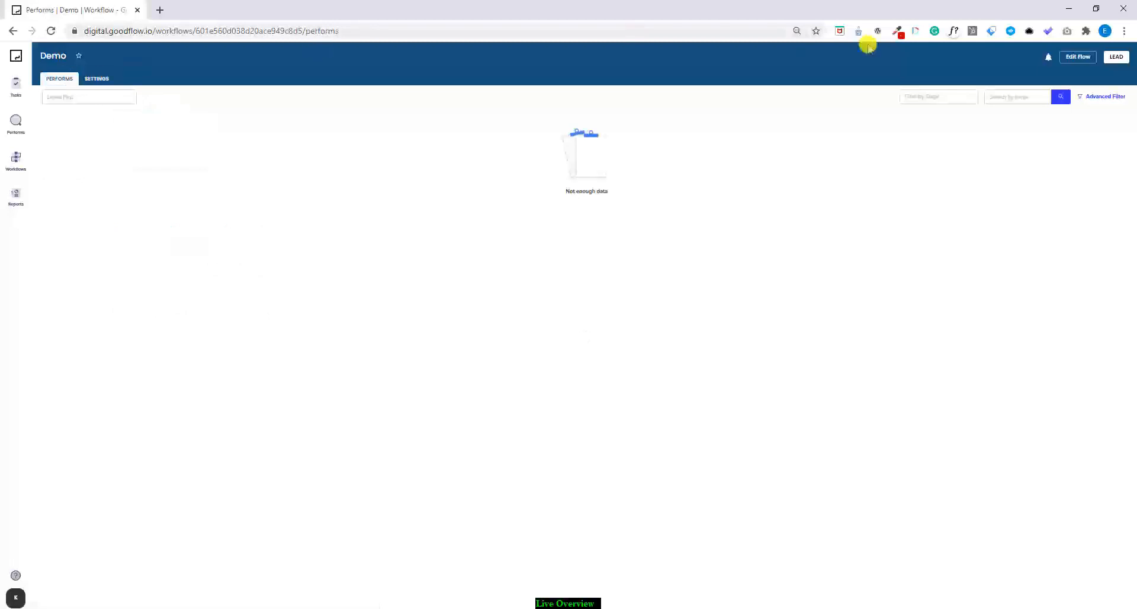
- Start a new lead in the Demo workflow, named "Call To" followed by the contact's first name
click(1116, 56)
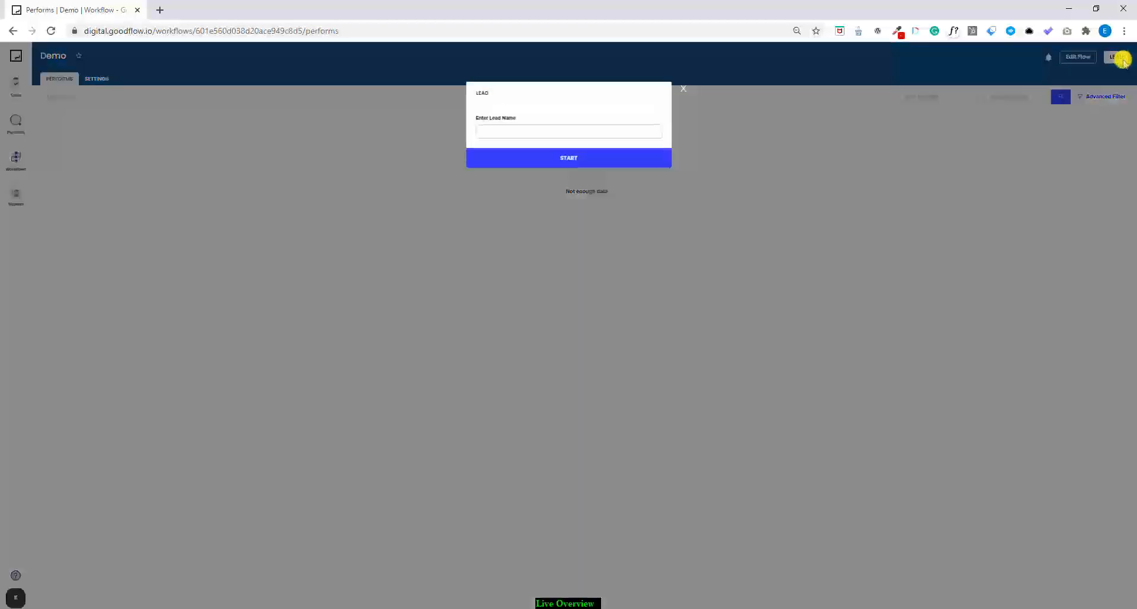
click(557, 129)
text(Call To m)
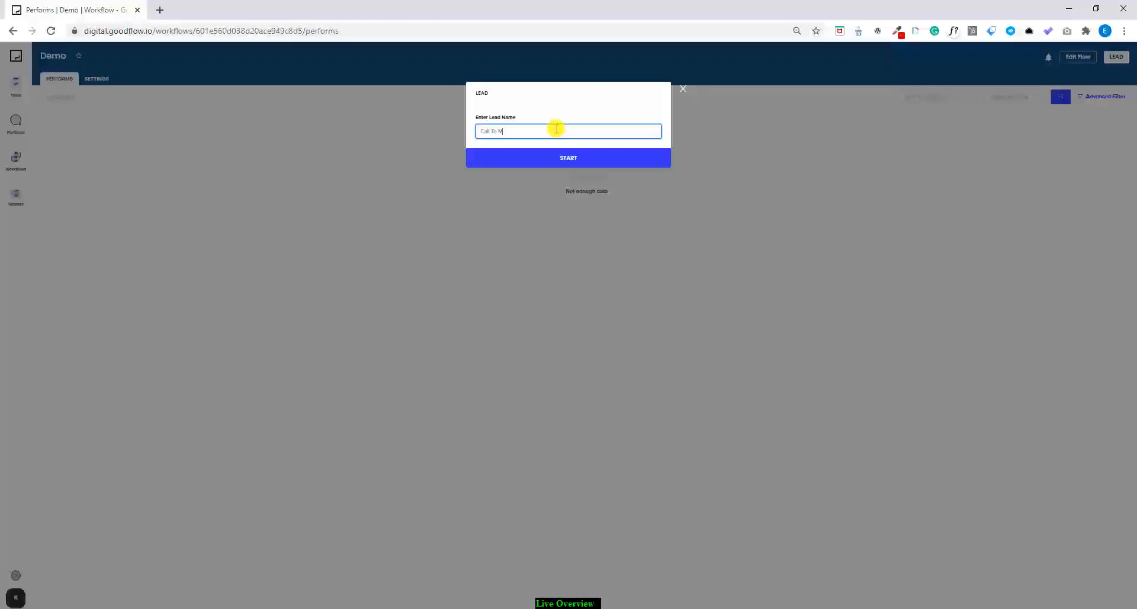
click(551, 158)
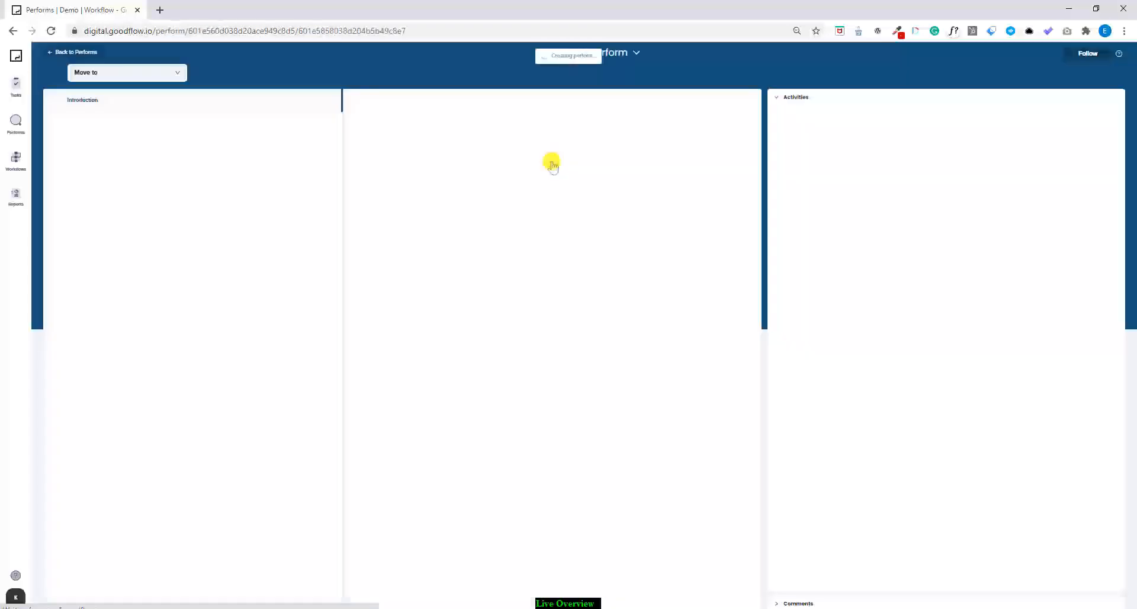
- Examine the new lead's Cold Call Outcome task, its activities and its comments area
drag(369, 139, 450, 144)
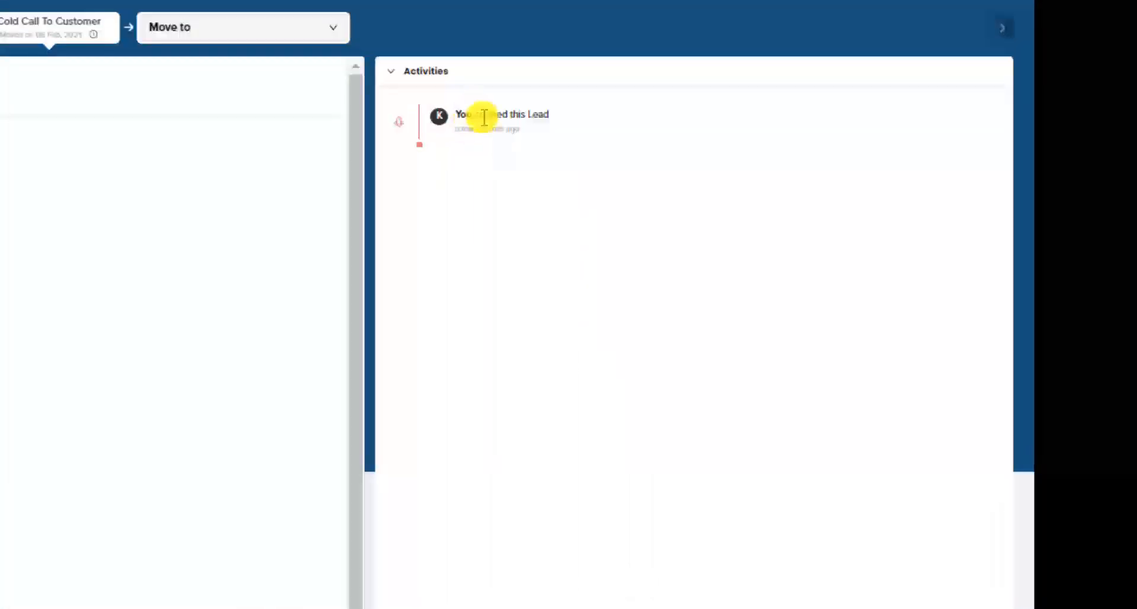
click(797, 601)
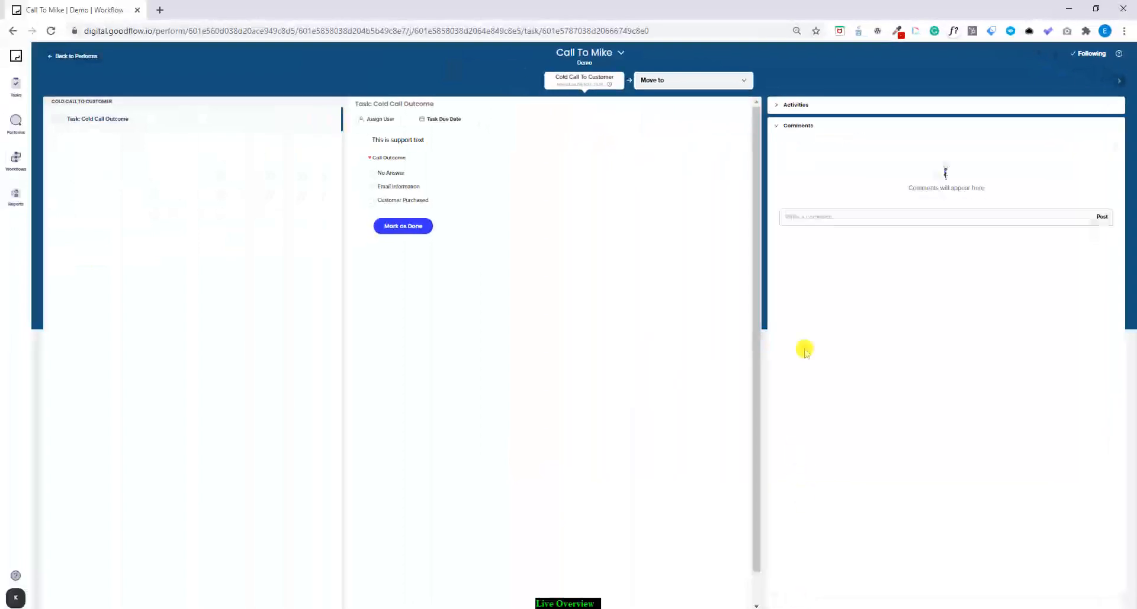
- Post the comment "Hello" on the lead and collapse the comments area
click(823, 222)
text(Hel)
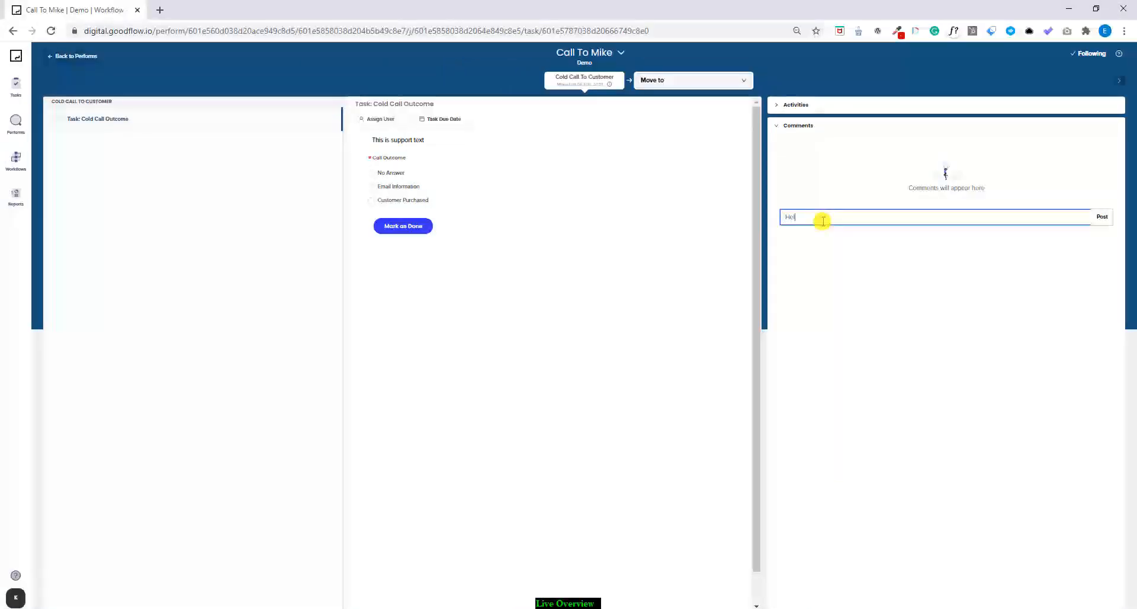
text(lo)
key(Return)
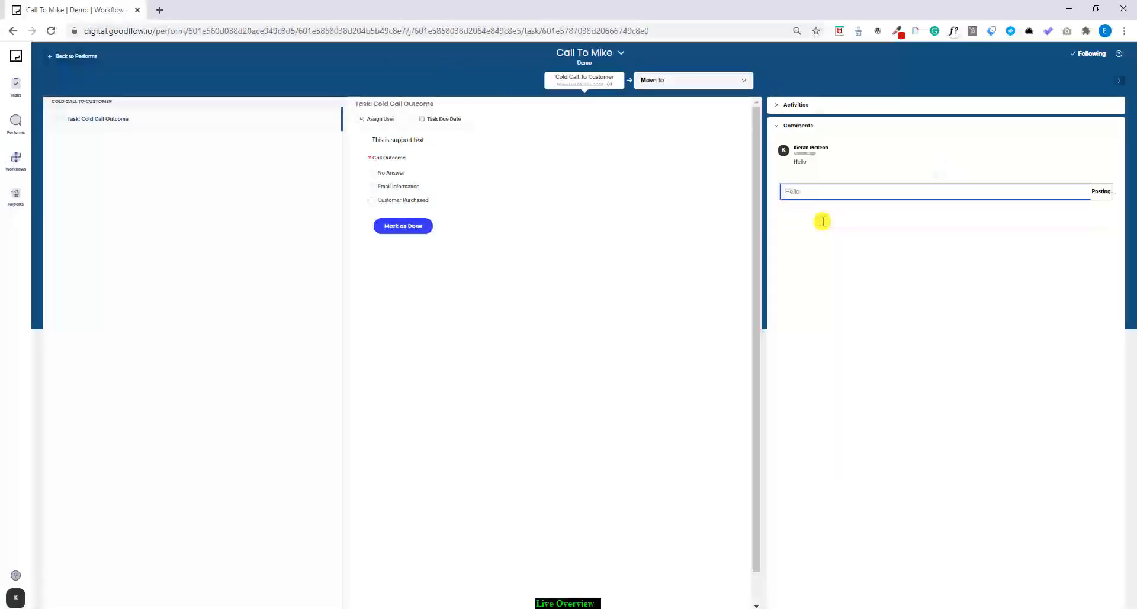
click(793, 127)
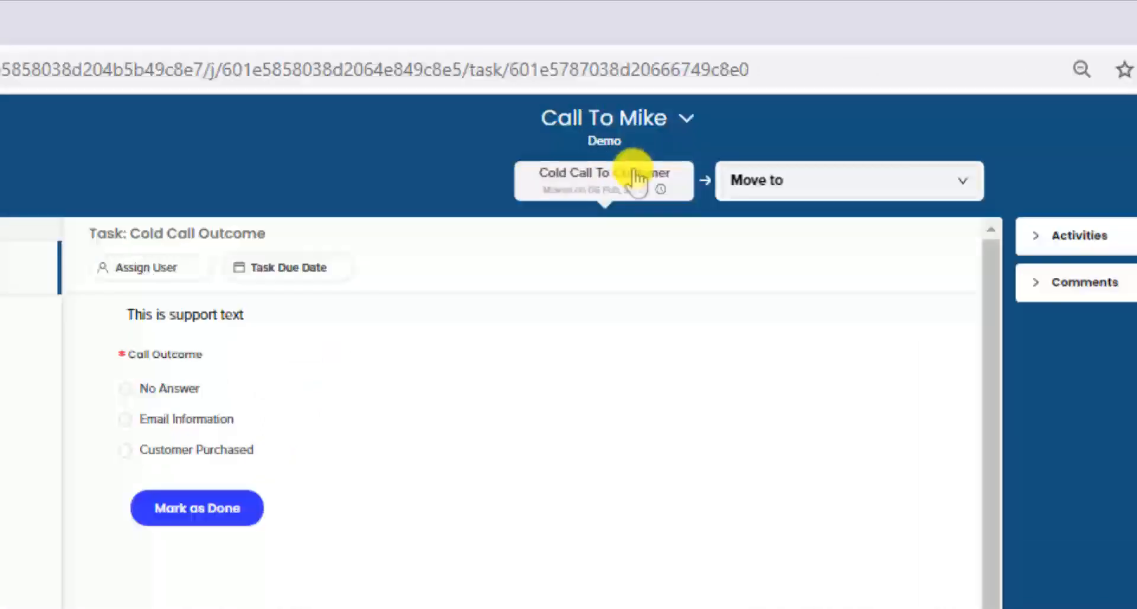
- Try to move the lead to the No Answer stage without a call outcome selected
click(809, 180)
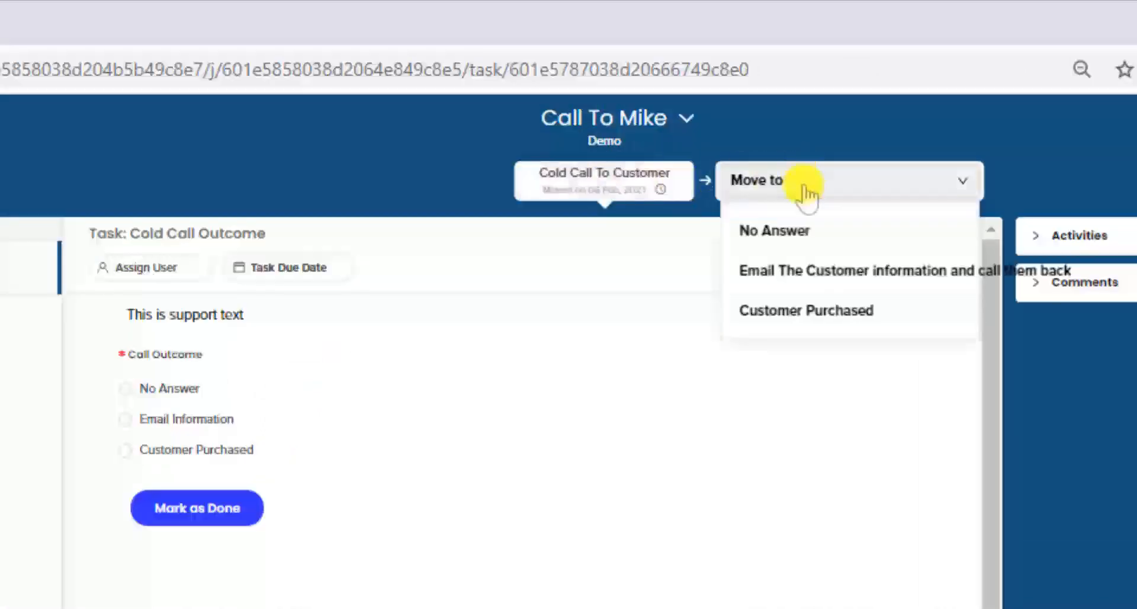
click(780, 232)
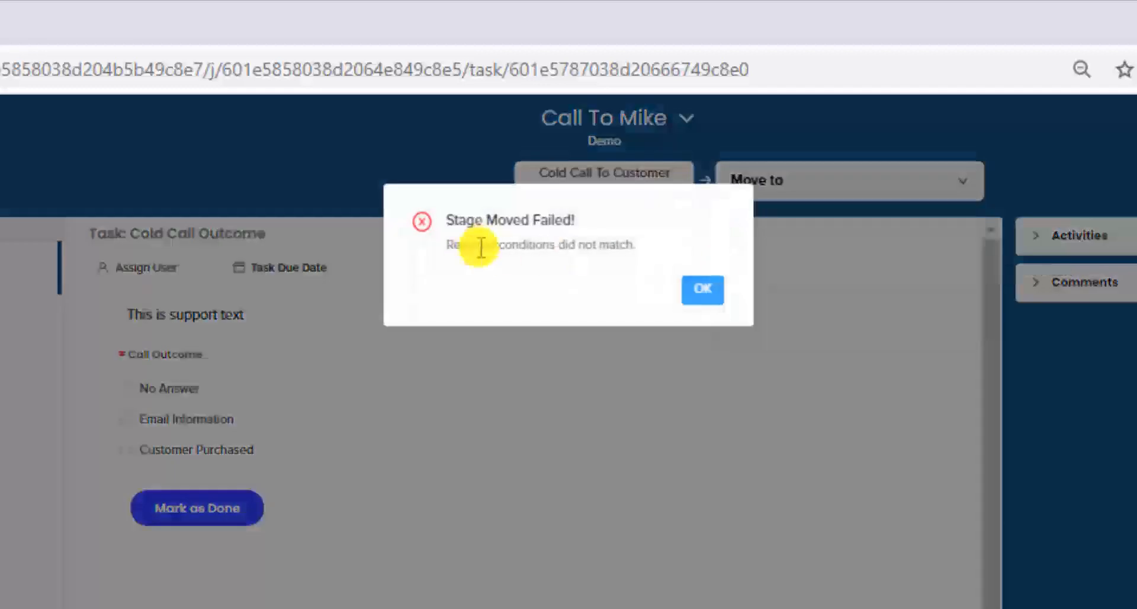
click(694, 290)
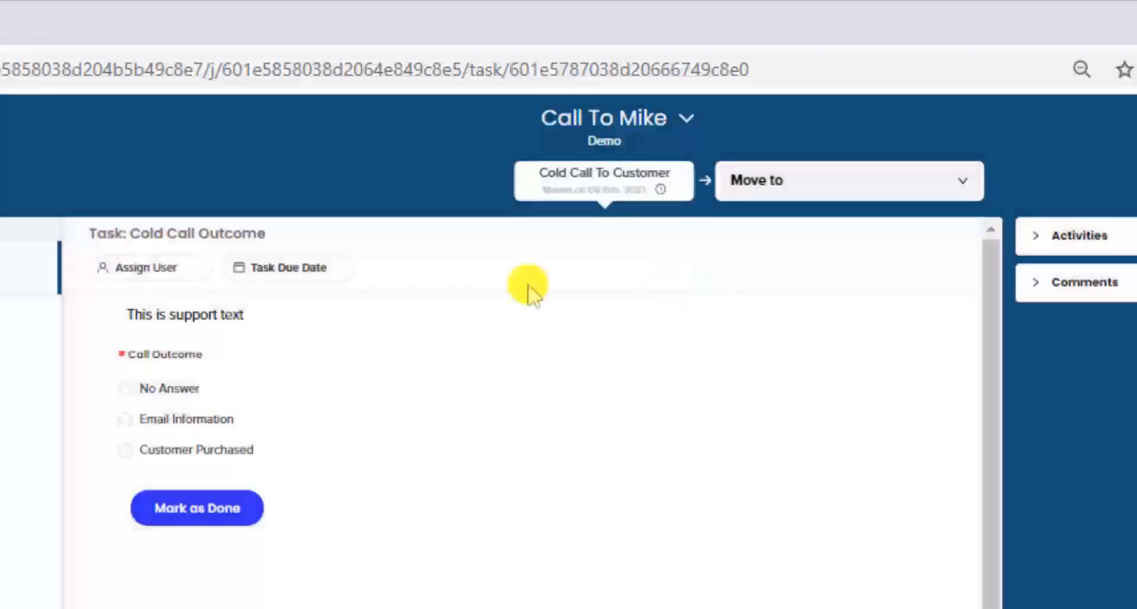
- Set the lead's Call Outcome to Customer Purchased and try to move it to the No Answer stage
click(125, 451)
click(791, 183)
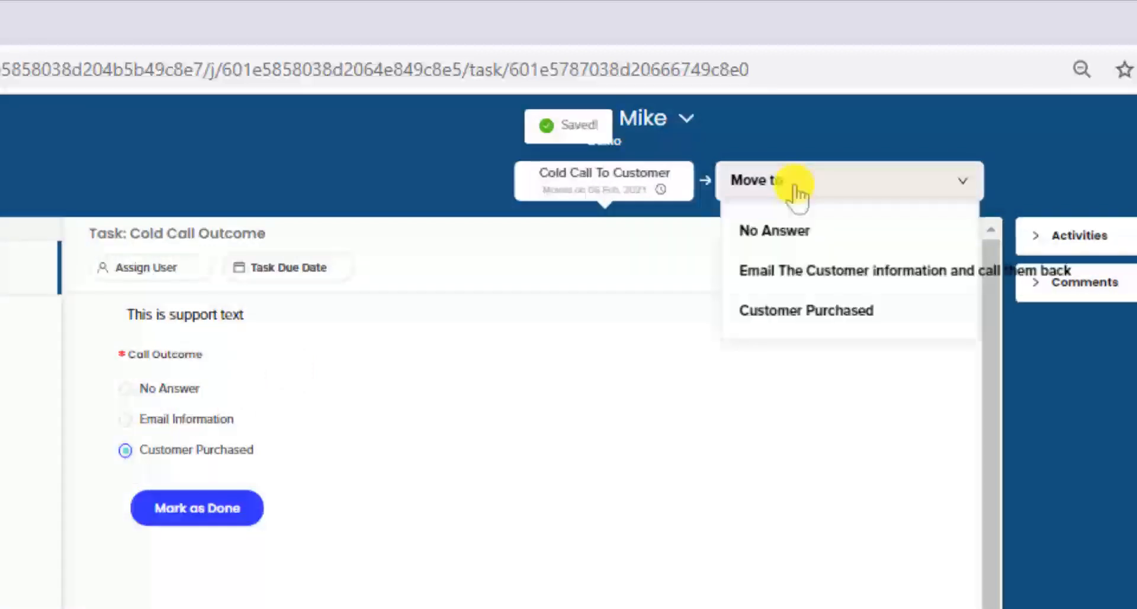
click(780, 236)
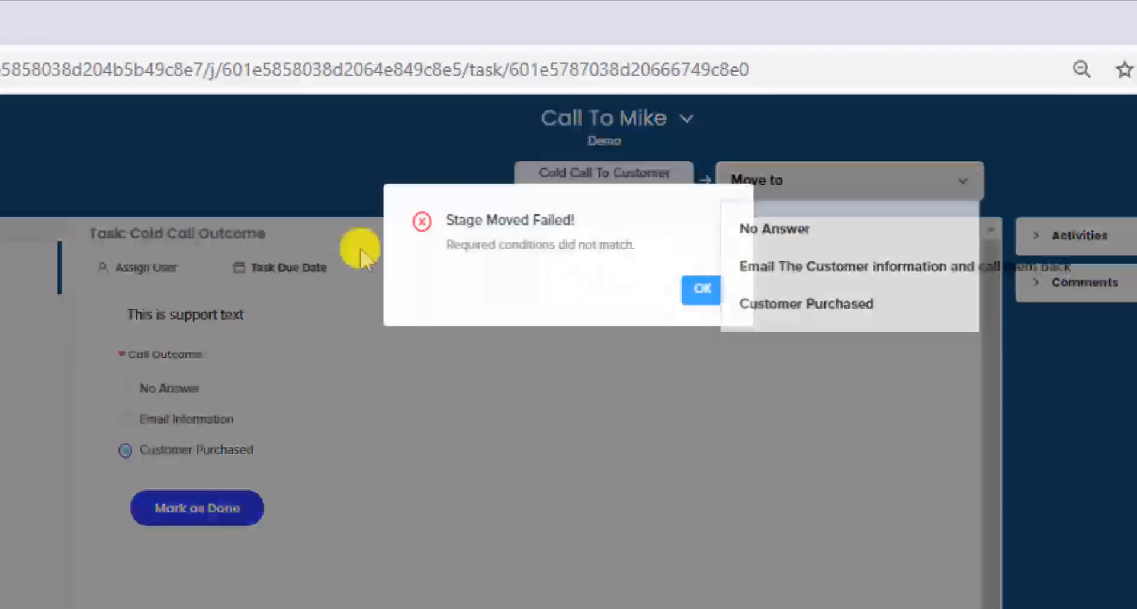
click(700, 289)
- Move the lead to the Customer Purchased stage and return to the Demo workflow's list of performs
click(871, 182)
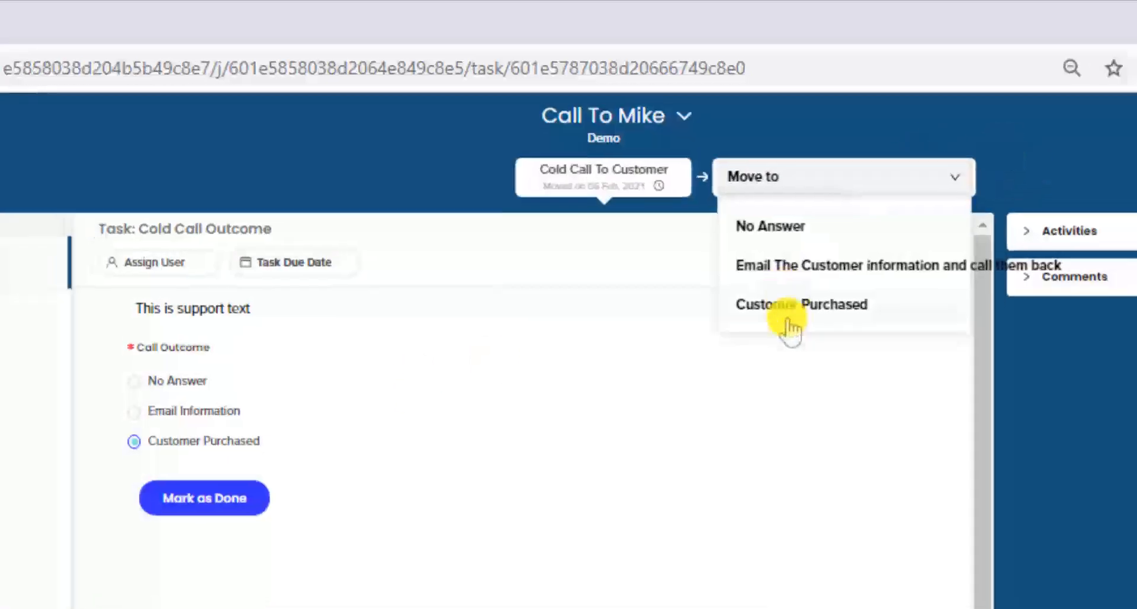
click(671, 140)
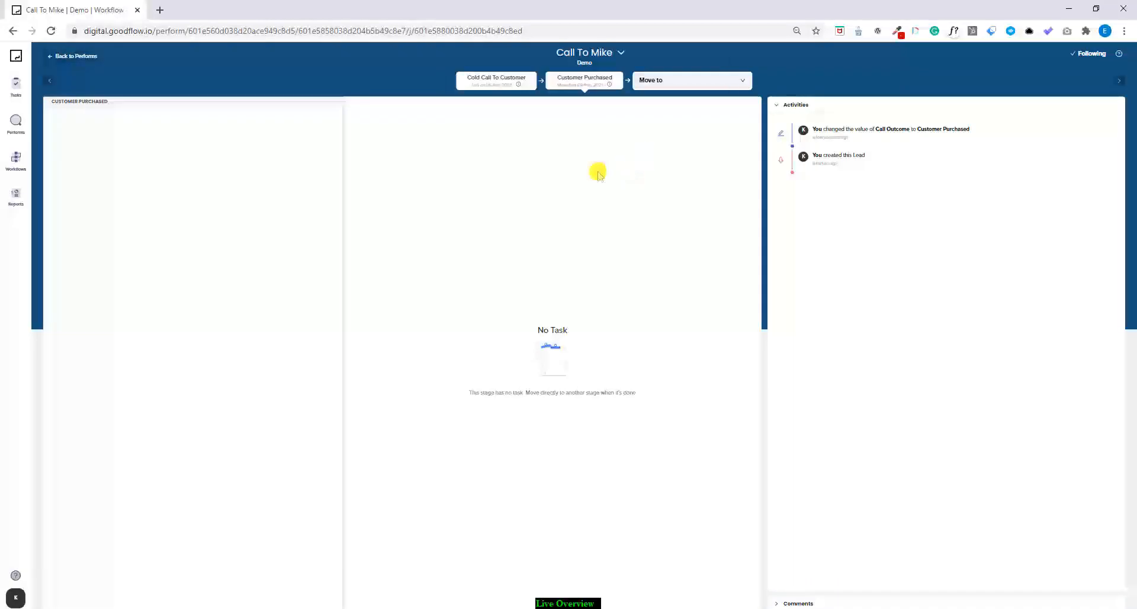
click(50, 80)
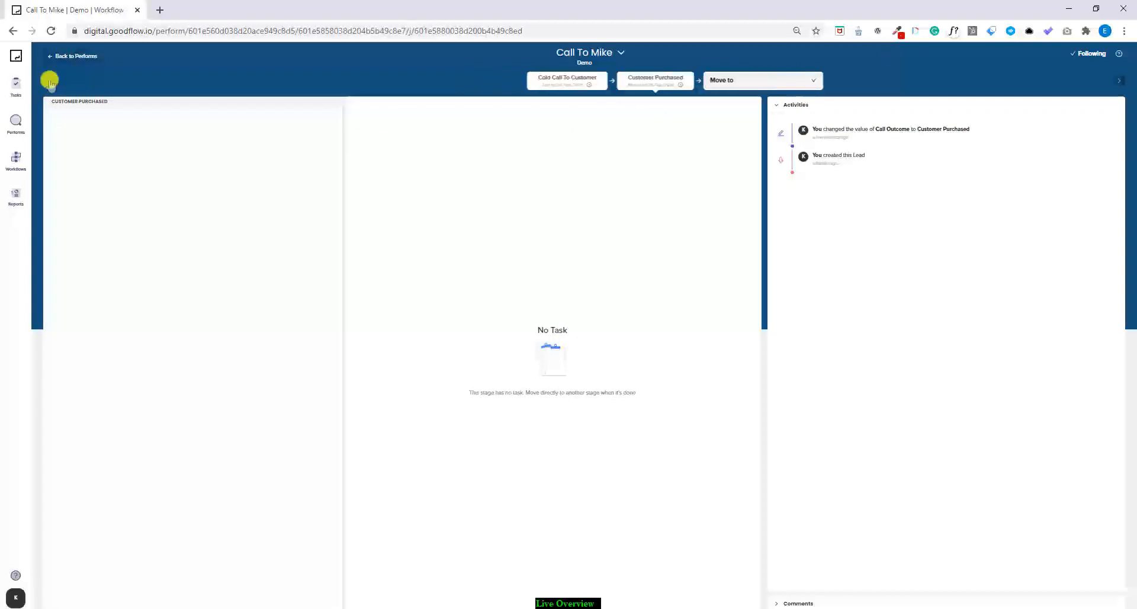
click(57, 59)
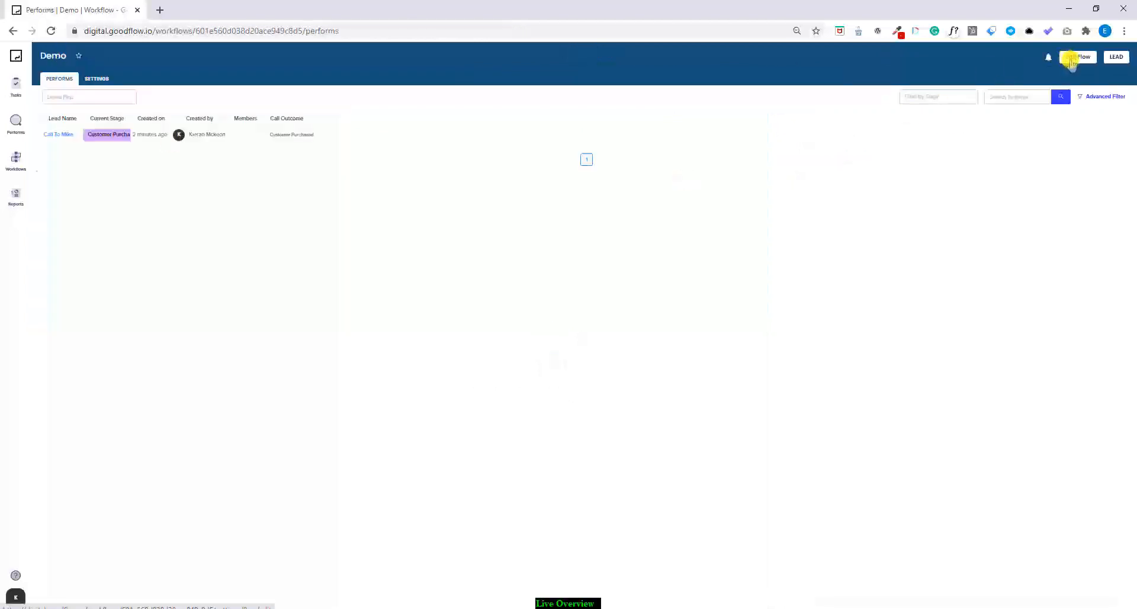
- Open the Demo workflow's flow editor and add a task named Check Payment to the Customer Purchased stage
click(1072, 59)
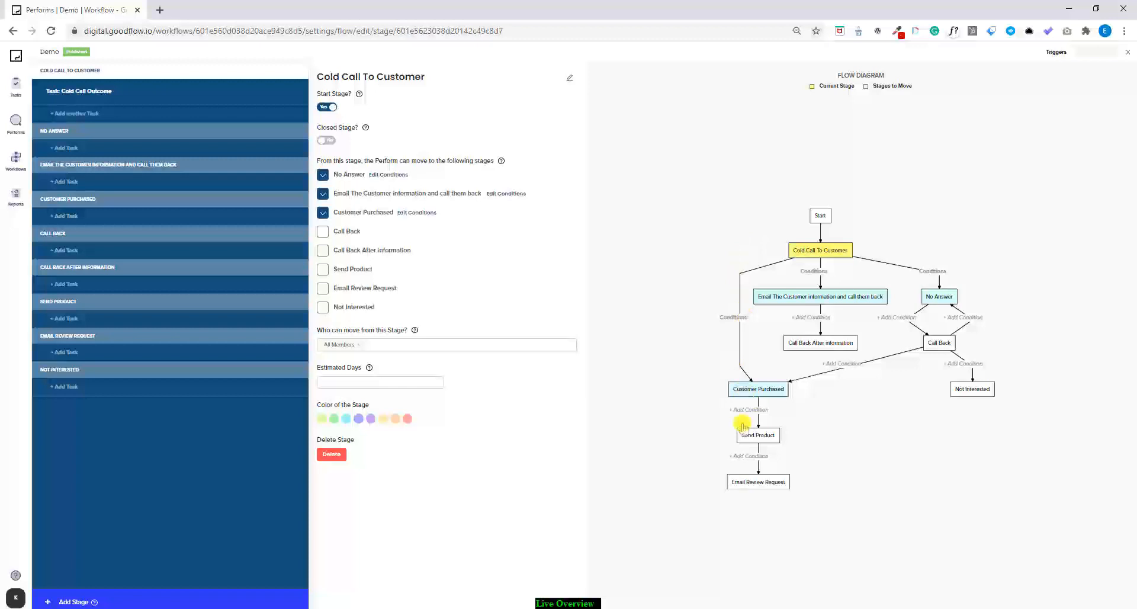
click(756, 391)
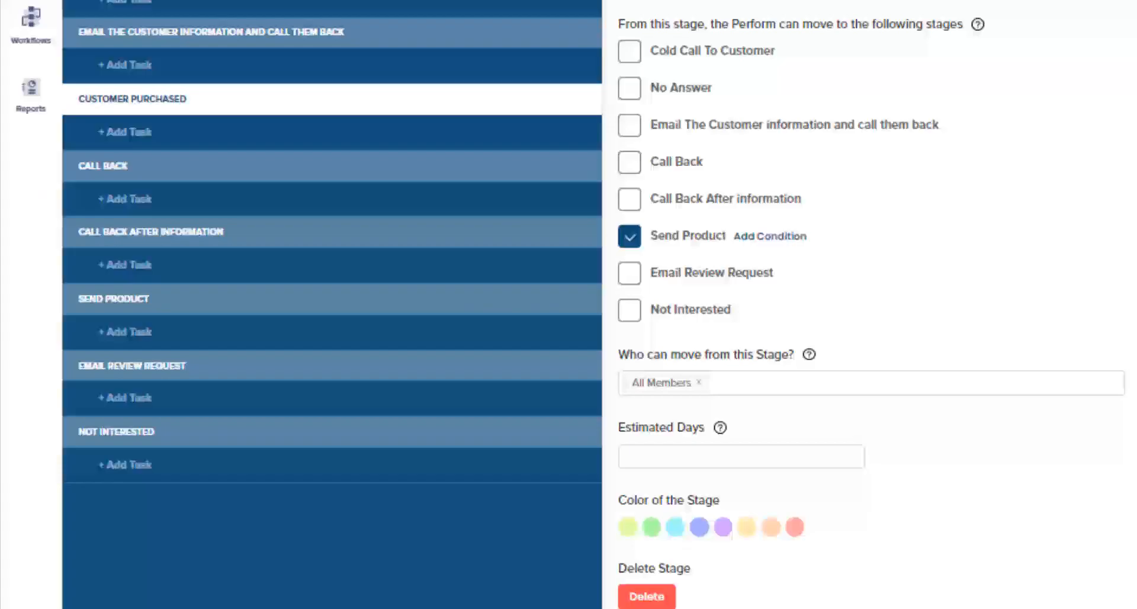
click(115, 130)
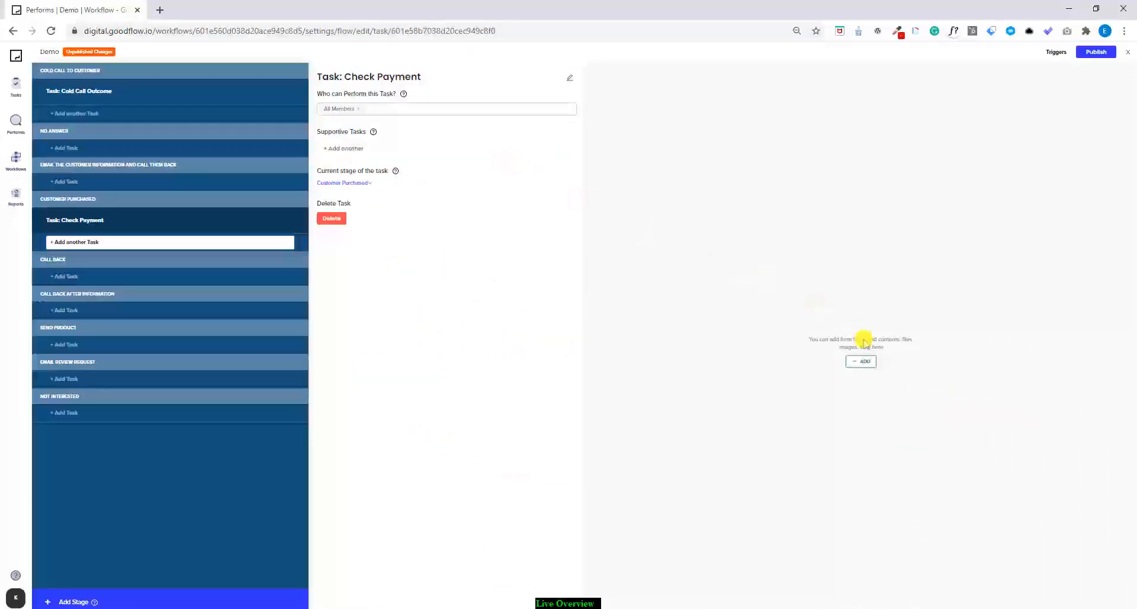
- Add a Single Choices field labelled "payment Received" with the option Yes to the Check Payment task
click(865, 361)
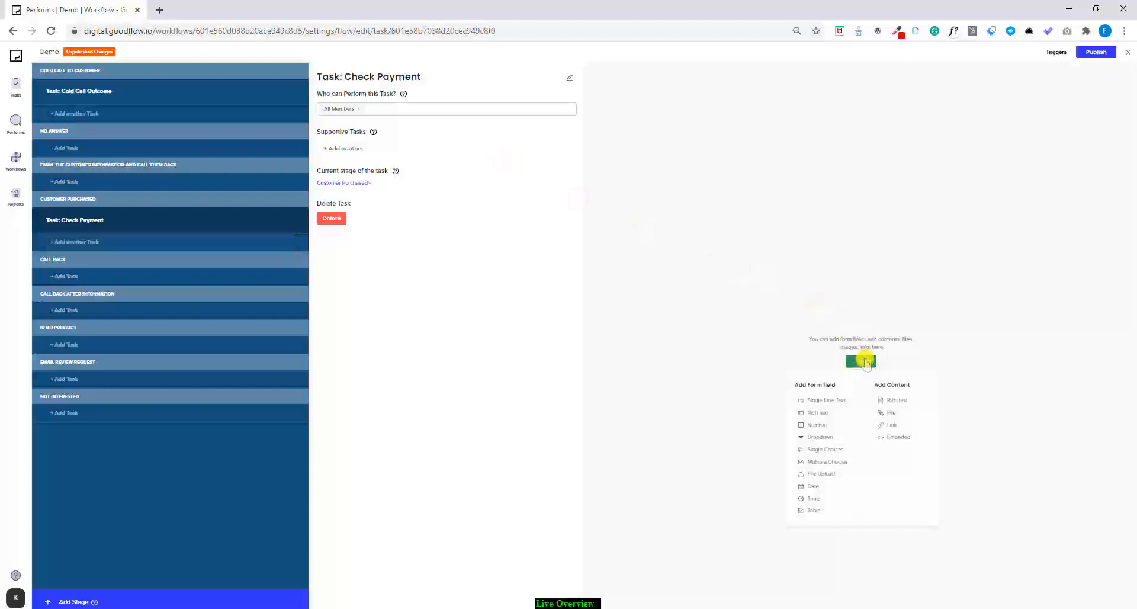
click(825, 450)
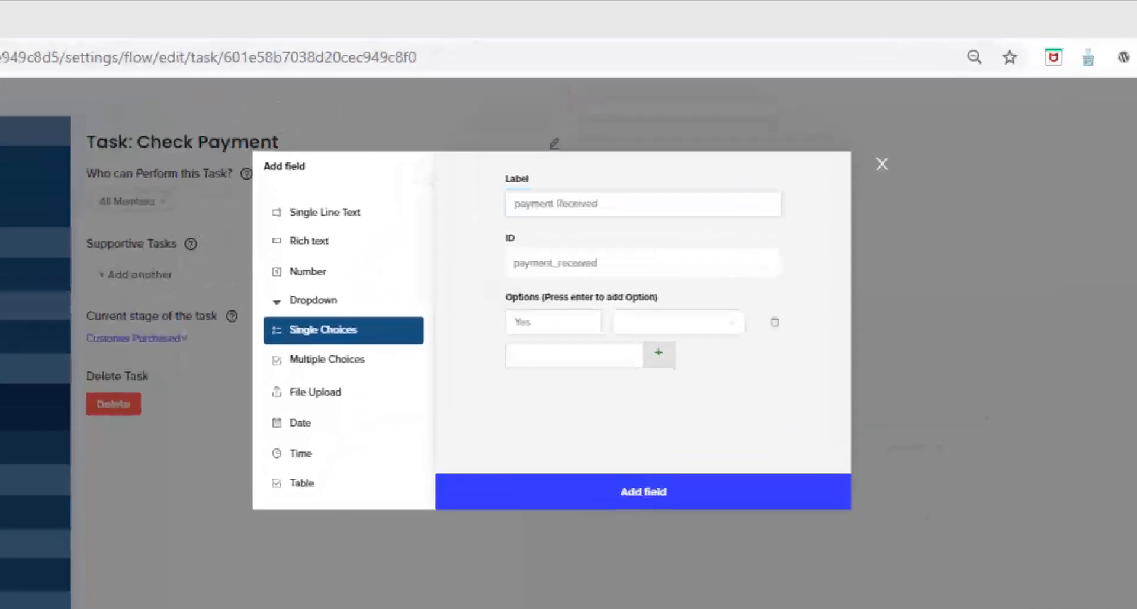
click(584, 206)
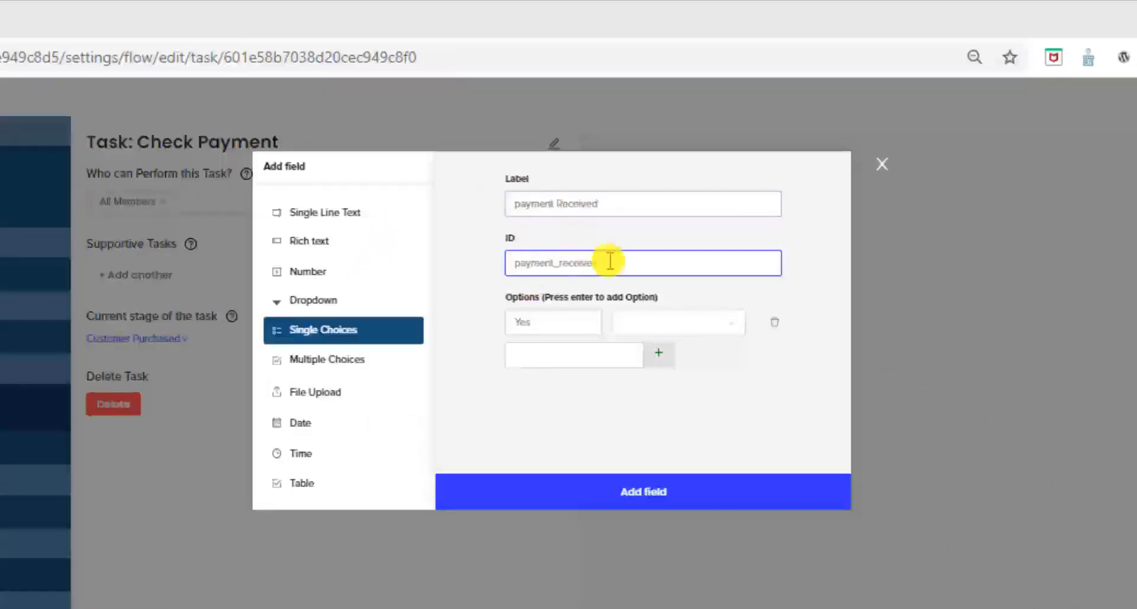
click(552, 323)
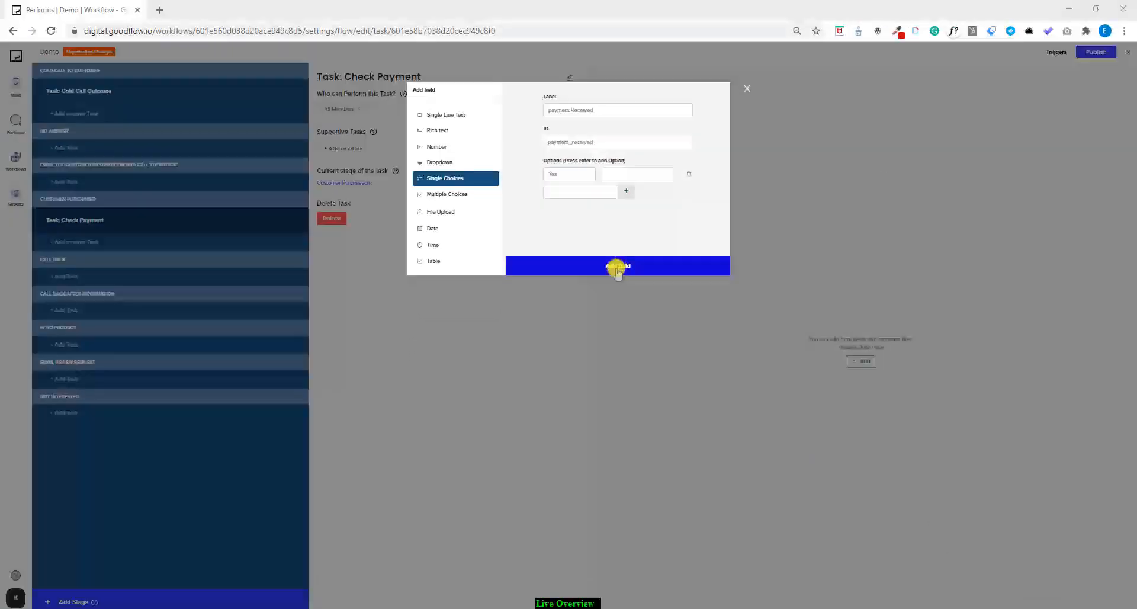
click(617, 268)
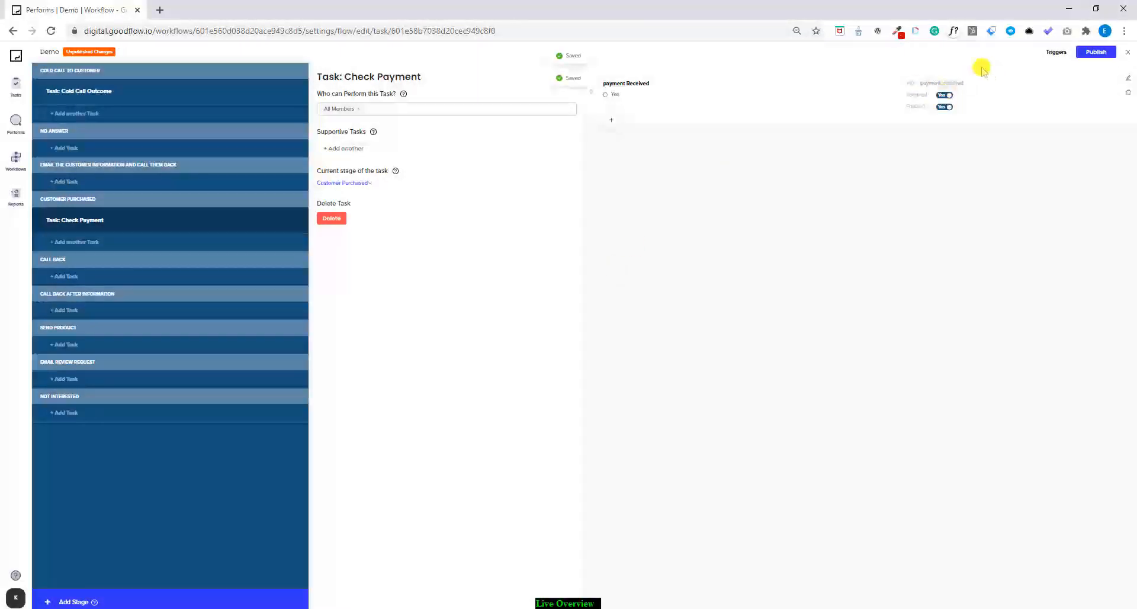
- Add a condition to the transition from Customer Purchased to Send Product requiring payment Received to be equal to Yes
click(67, 199)
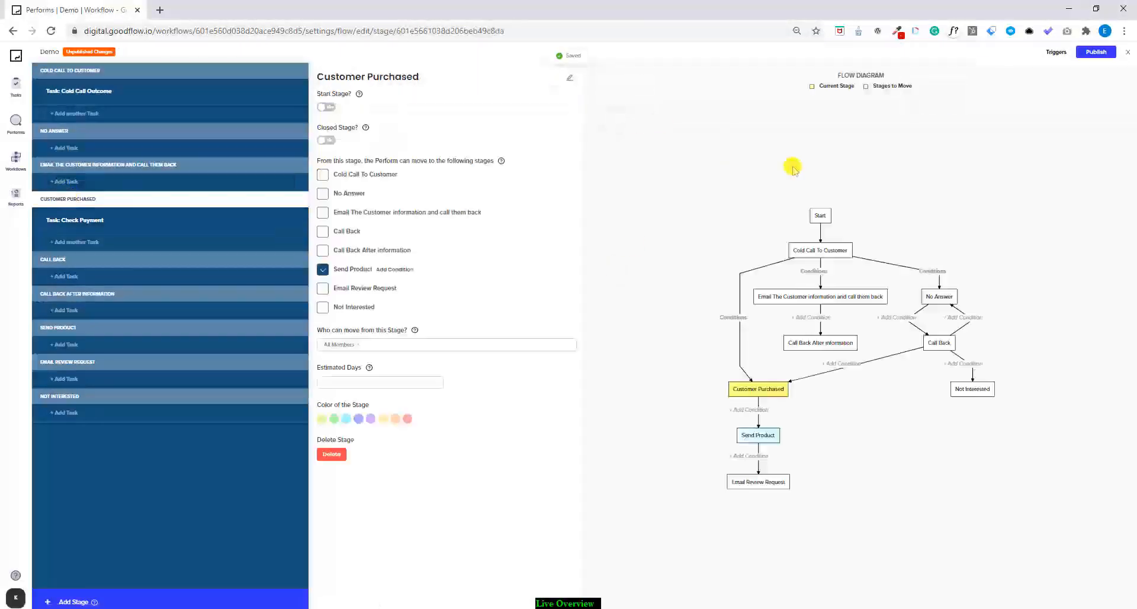
click(751, 418)
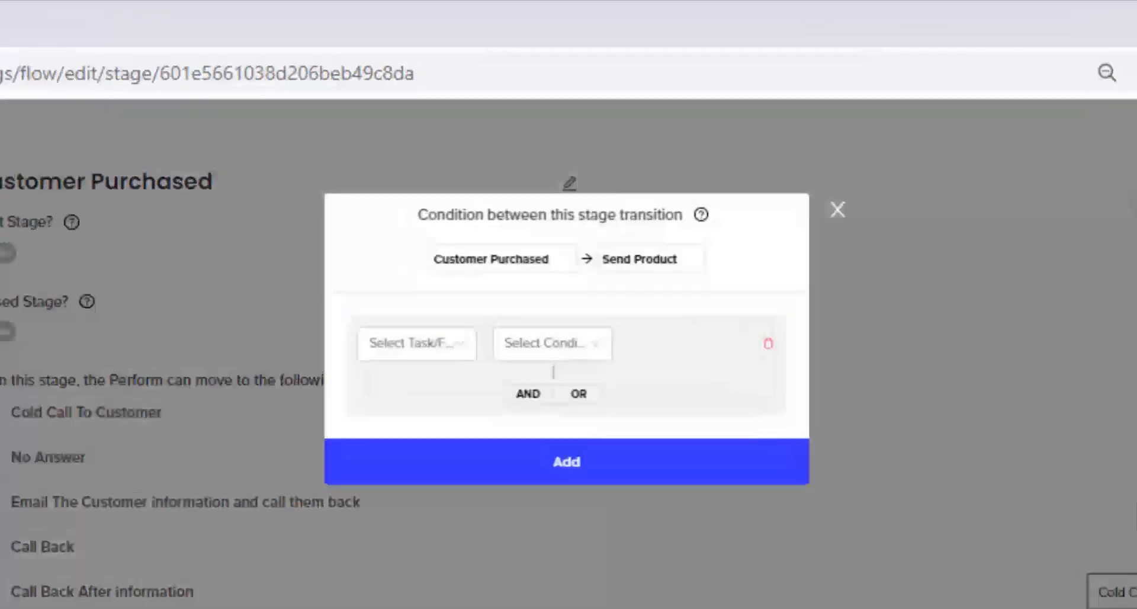
click(428, 349)
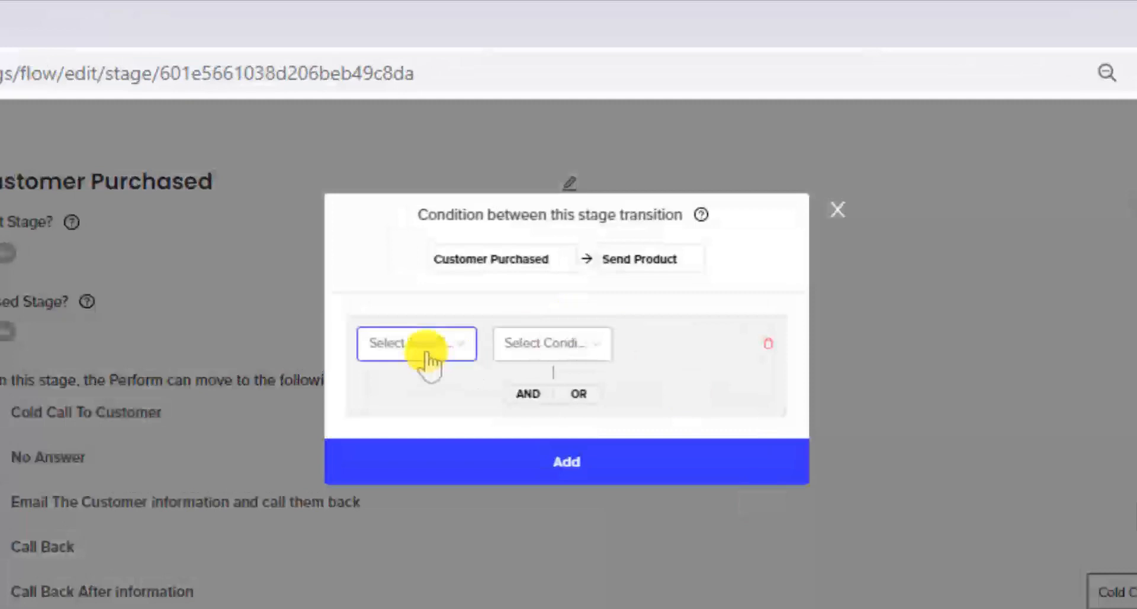
scroll(441, 559, down, 1)
click(444, 564)
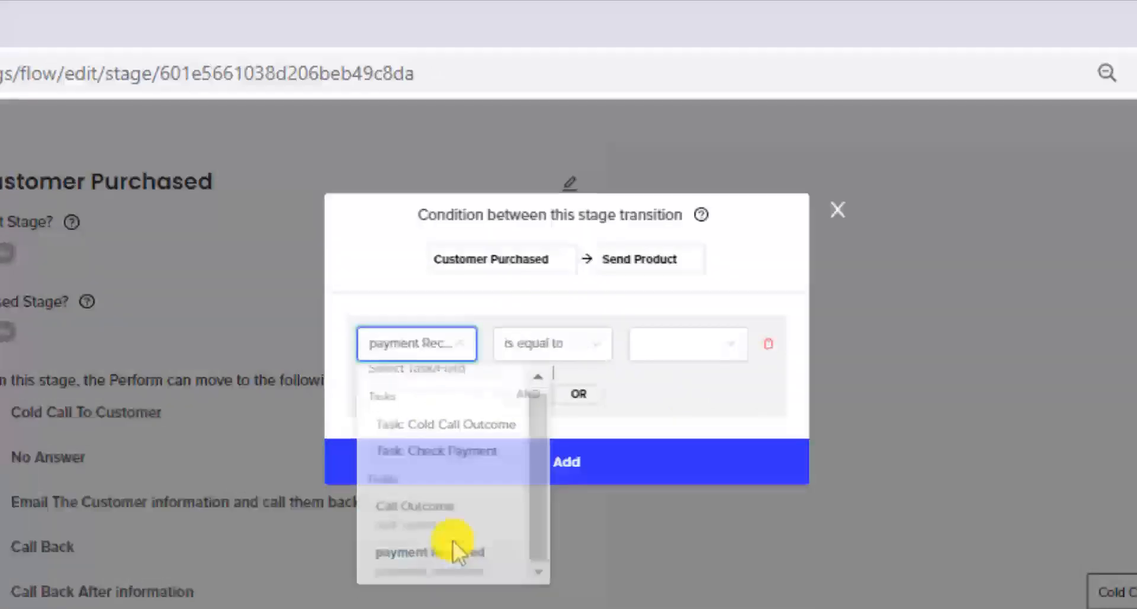
click(691, 350)
click(665, 382)
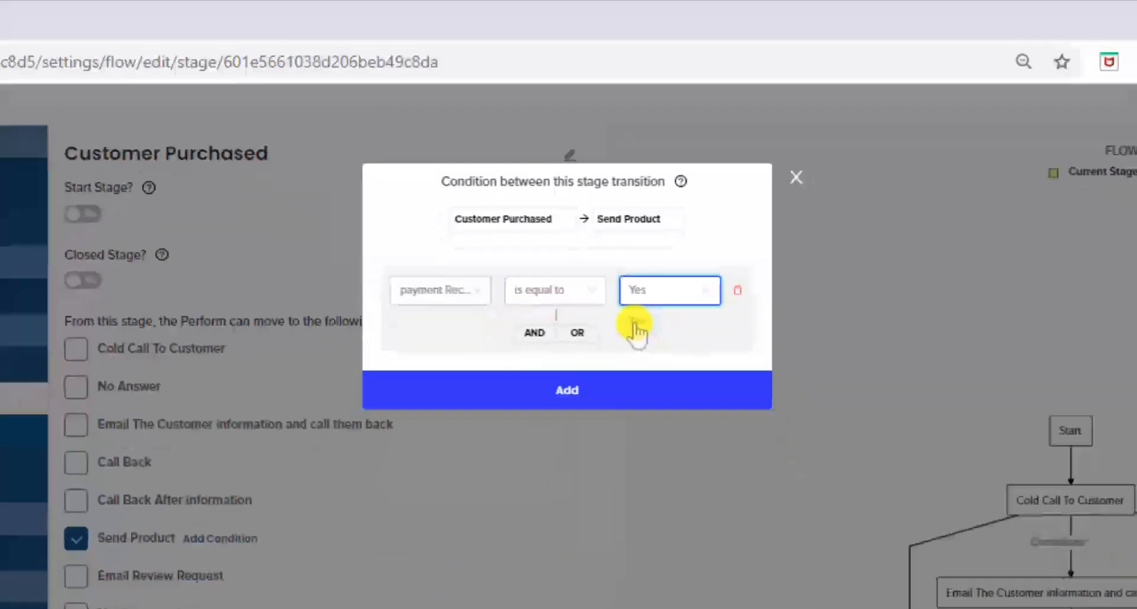
click(567, 462)
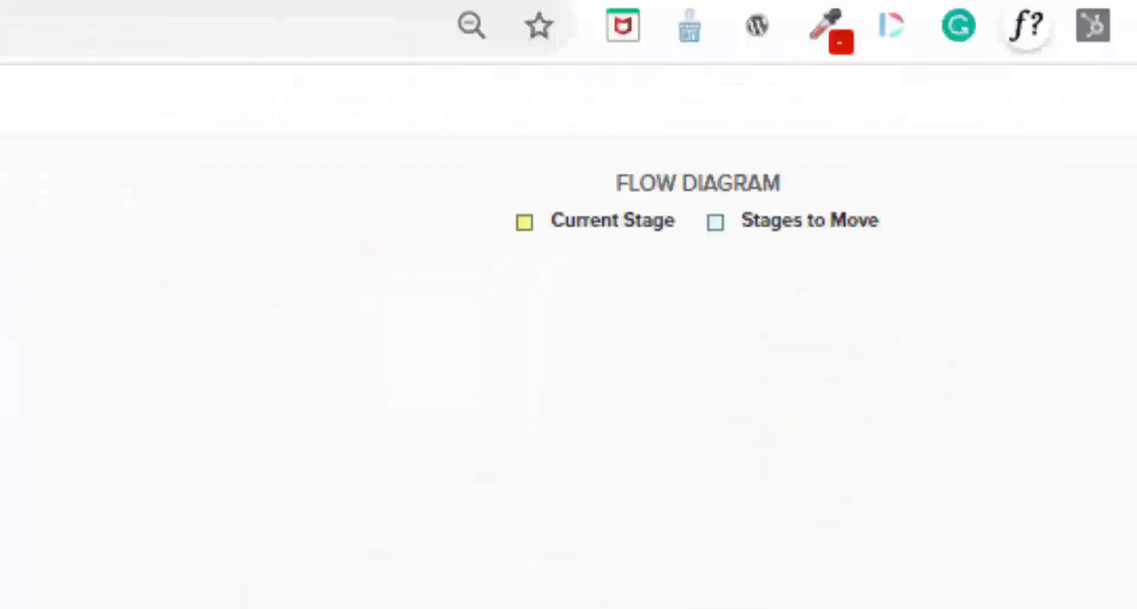
- Create a new workflow trigger whose origin is On Completing a Task for the Cold Call Outcome task
click(848, 192)
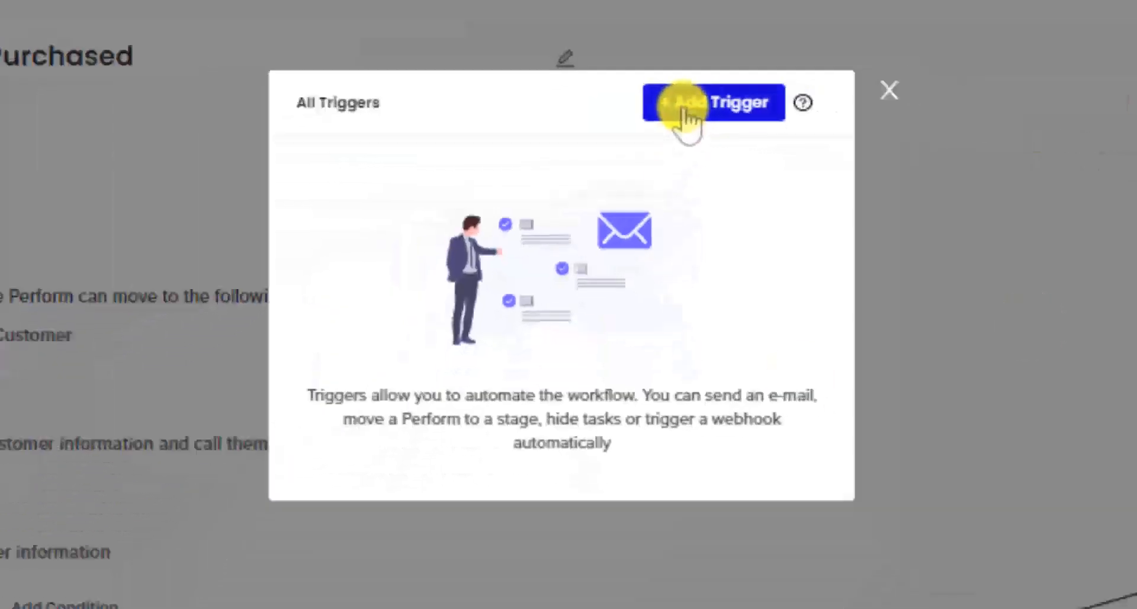
click(687, 114)
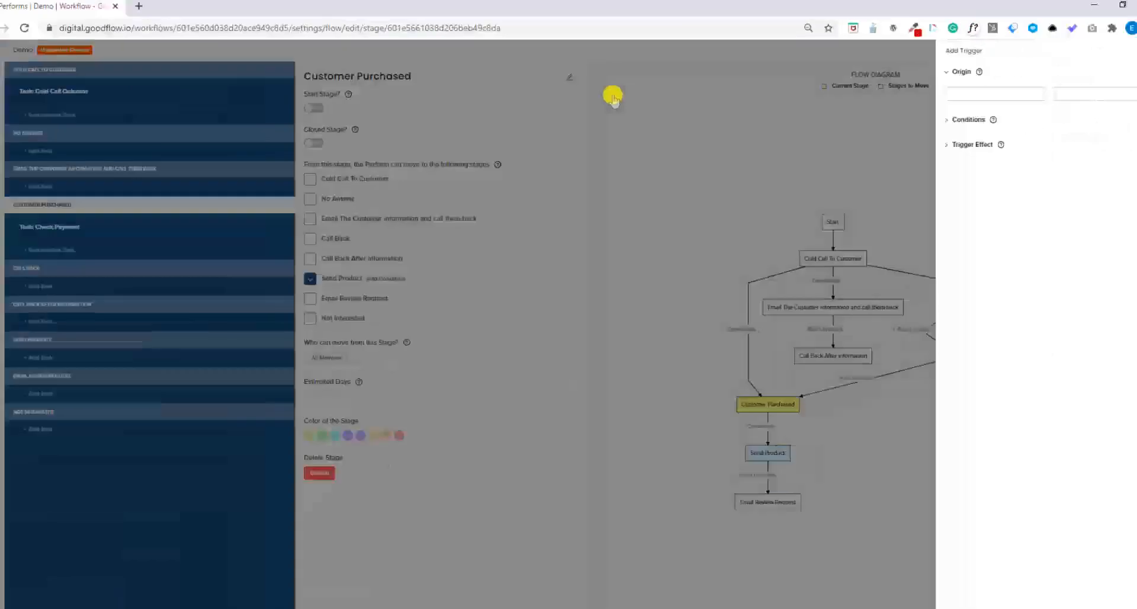
click(666, 258)
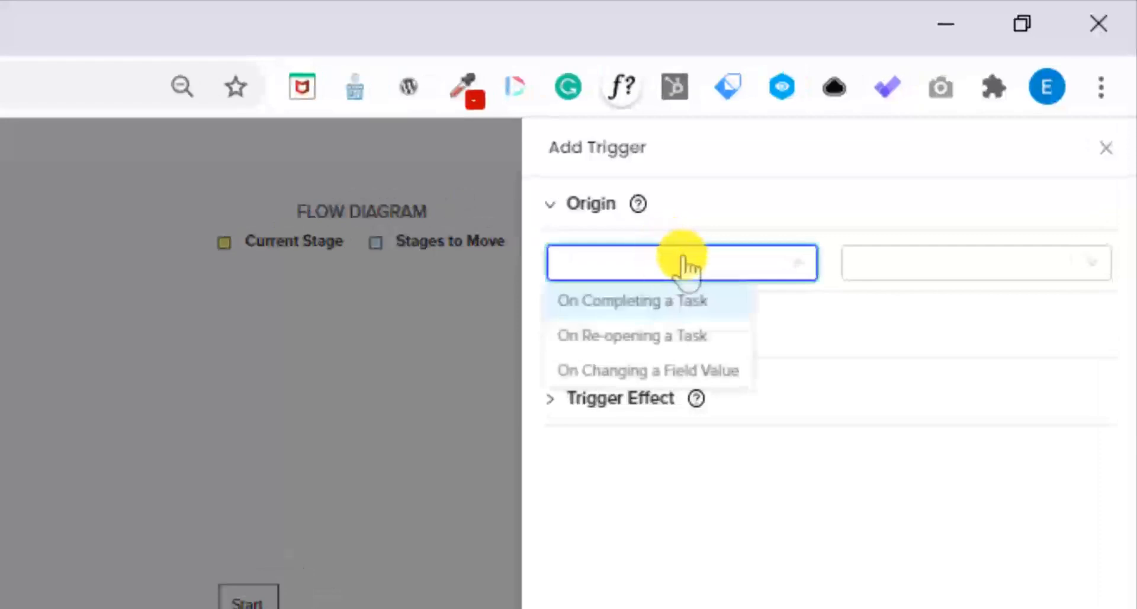
click(590, 303)
click(890, 264)
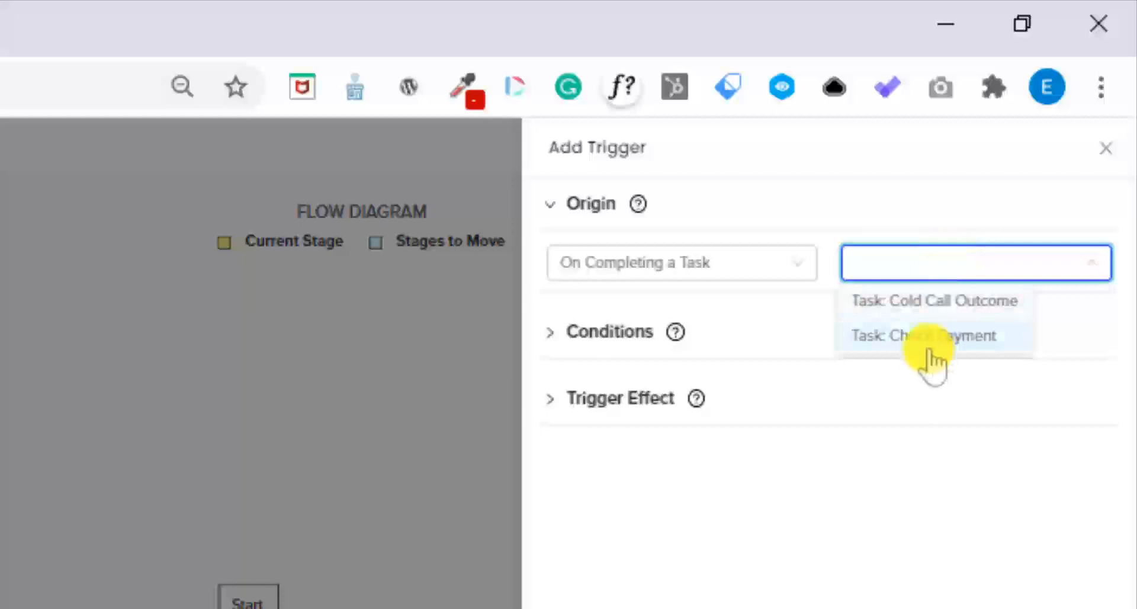
click(894, 302)
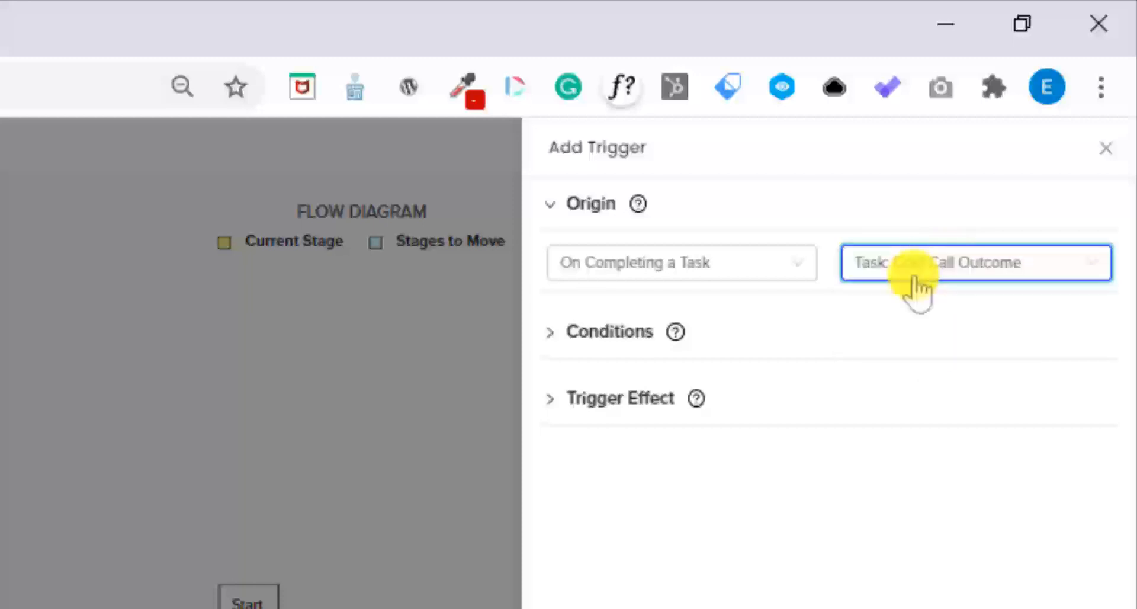
click(906, 270)
click(901, 305)
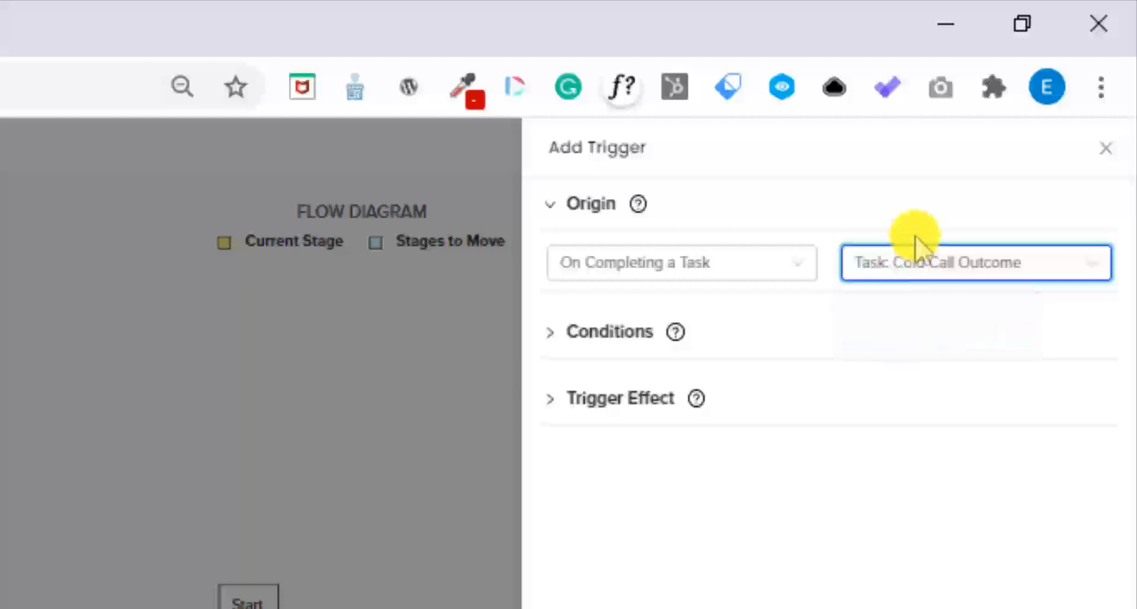
- Add a trigger condition requiring Call Outcome to be equal to Customer Purchased, and open the trigger's effect settings
click(572, 334)
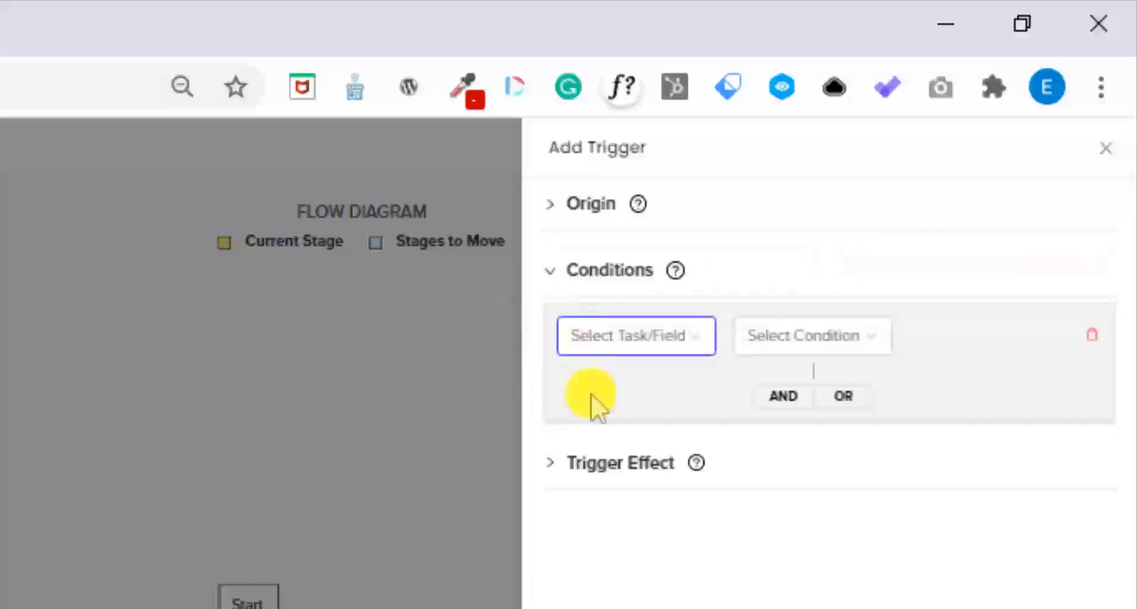
click(620, 338)
click(660, 569)
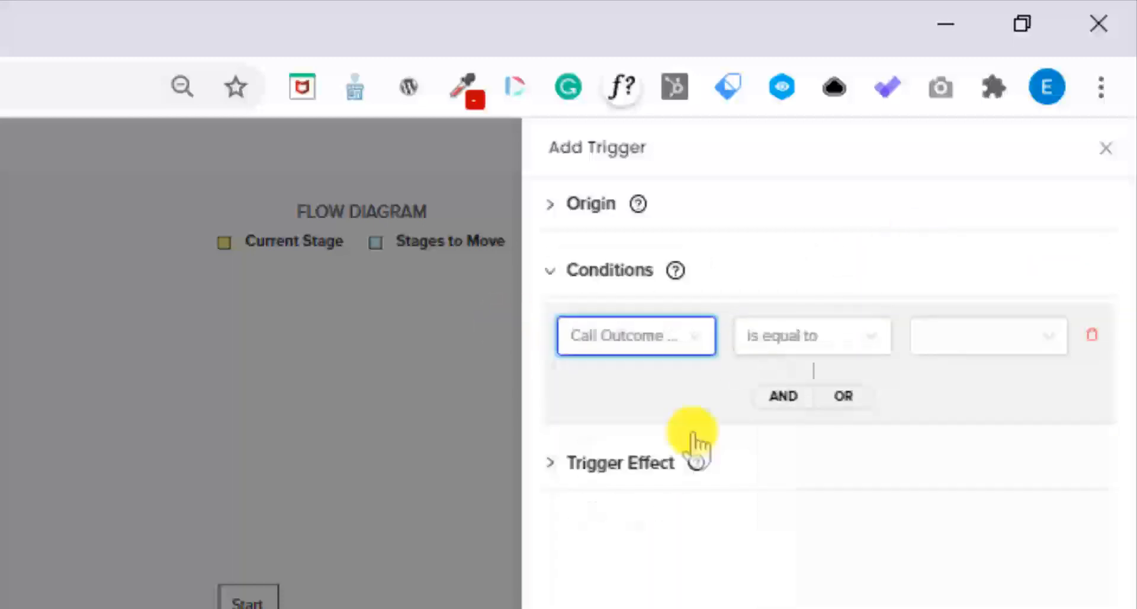
click(963, 339)
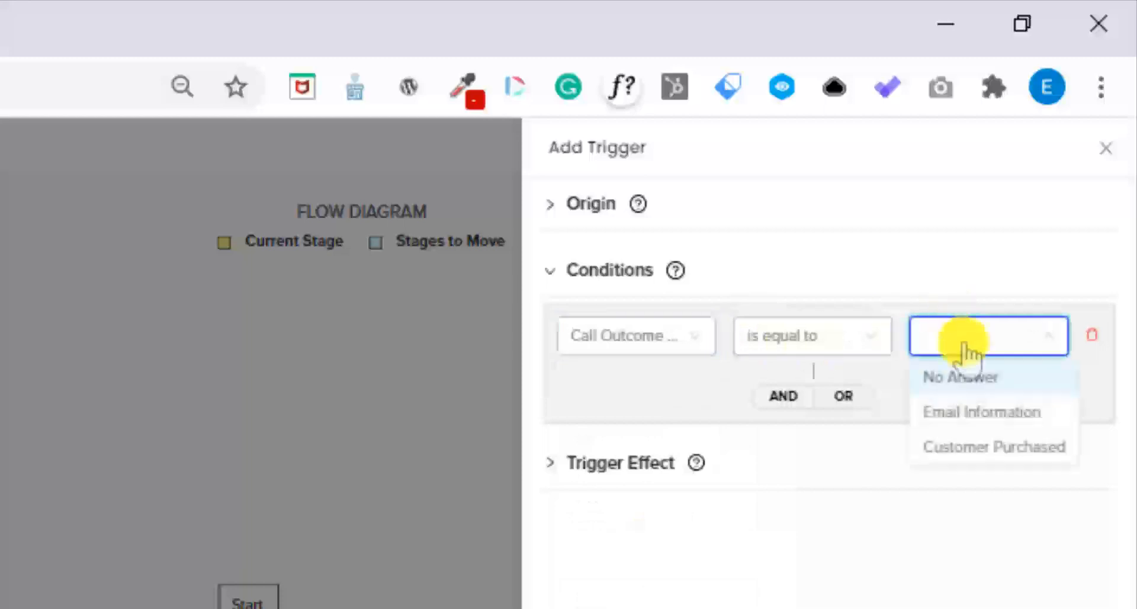
click(972, 450)
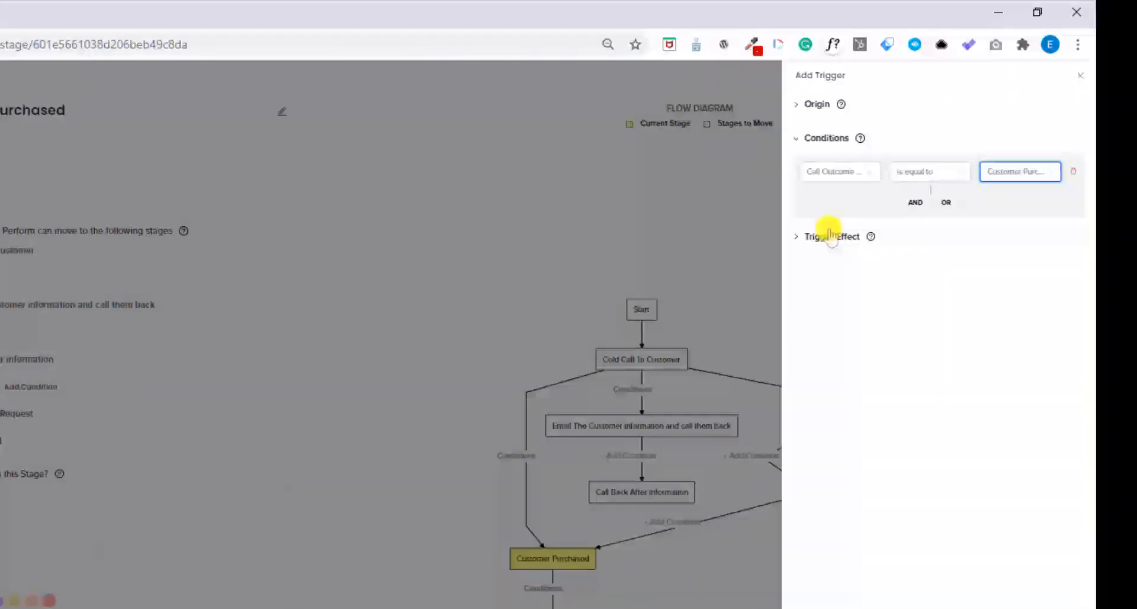
click(616, 462)
- Try the E-mail and Webhook trigger effects to see which settings each one offers
click(878, 214)
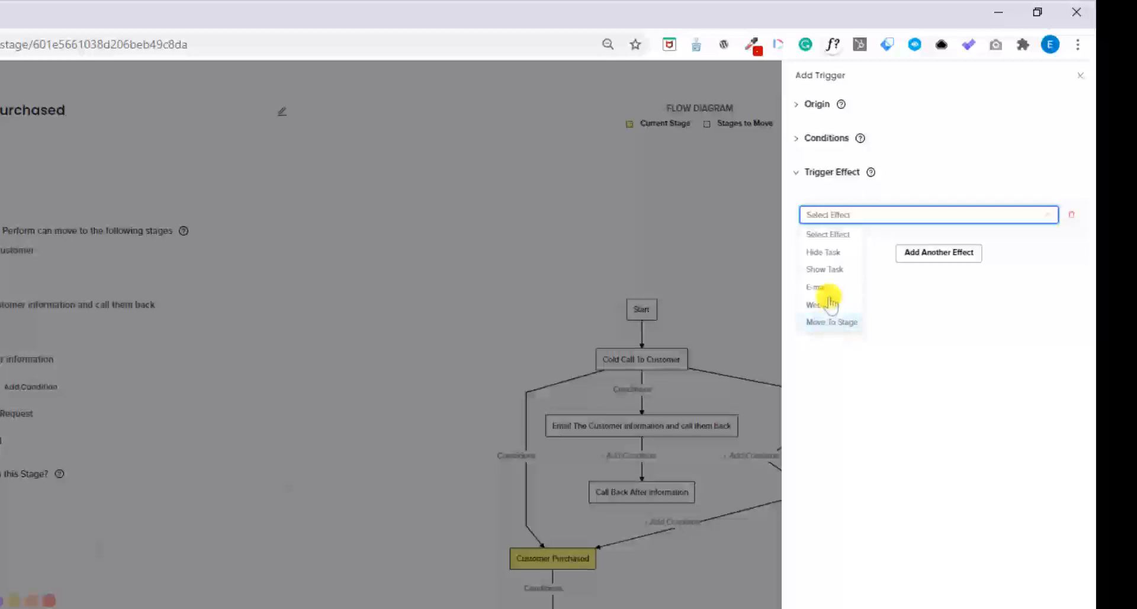
click(819, 288)
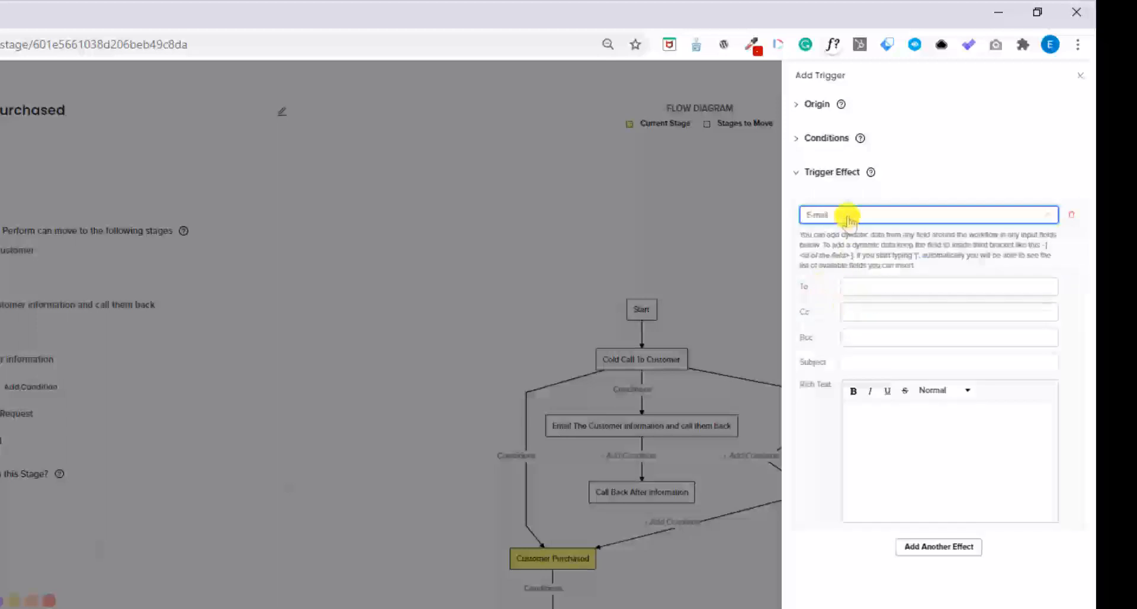
click(861, 289)
click(891, 502)
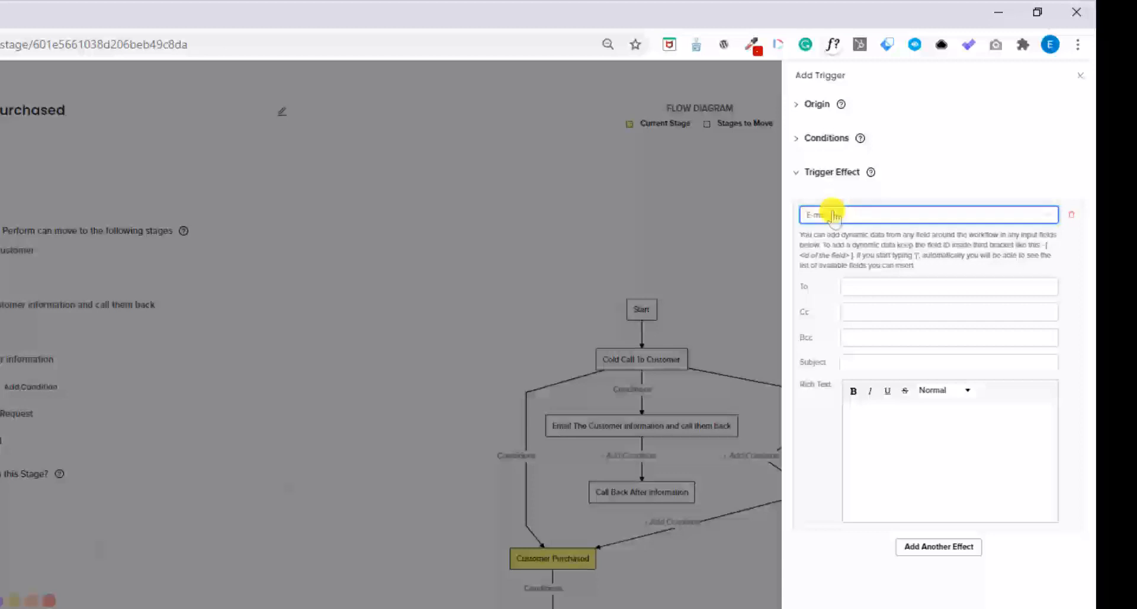
click(831, 214)
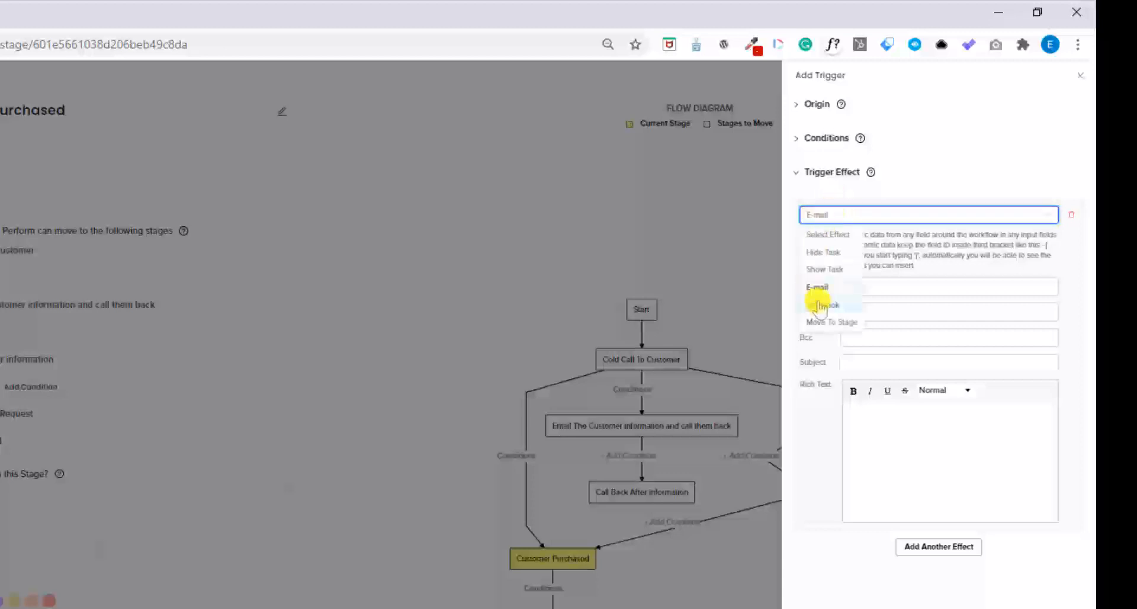
click(820, 304)
- Set the trigger effect to Move To Stage with Customer Purchased as the chosen stage
click(863, 217)
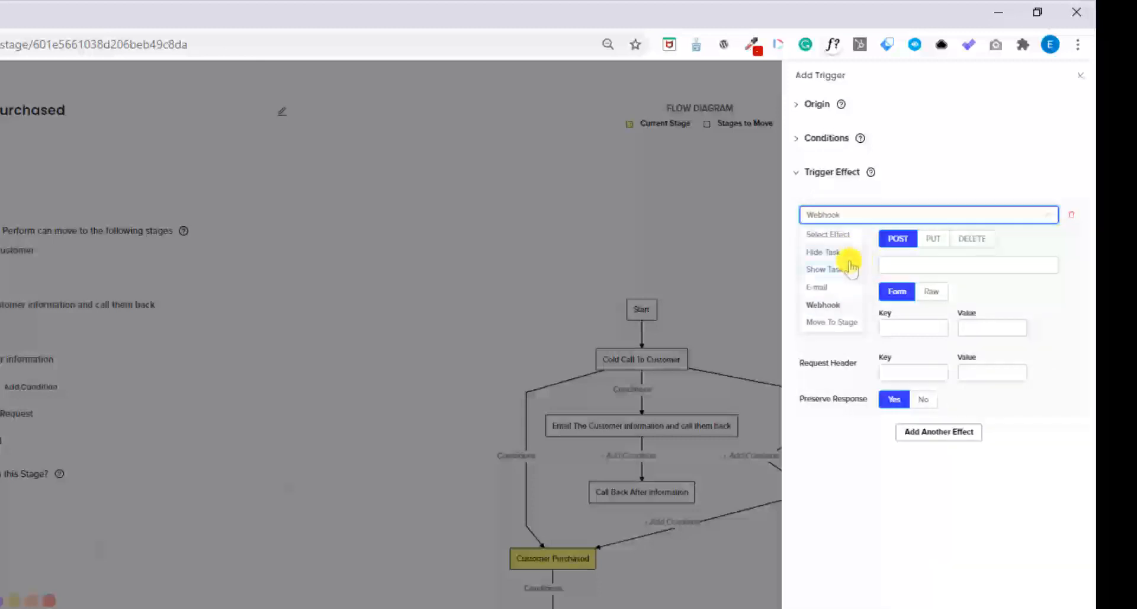
click(831, 321)
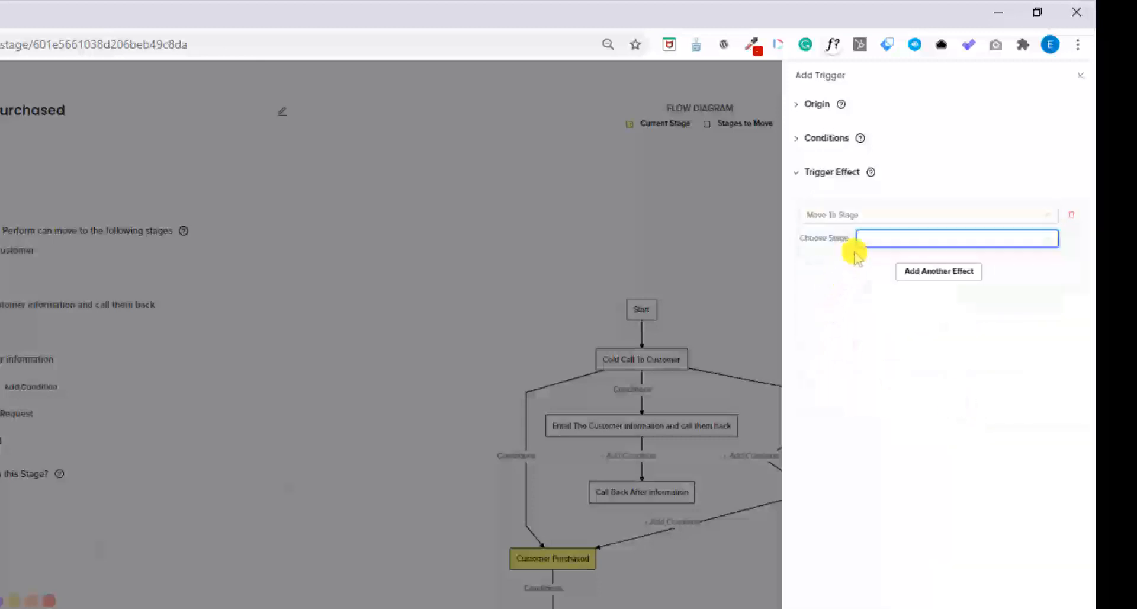
click(846, 214)
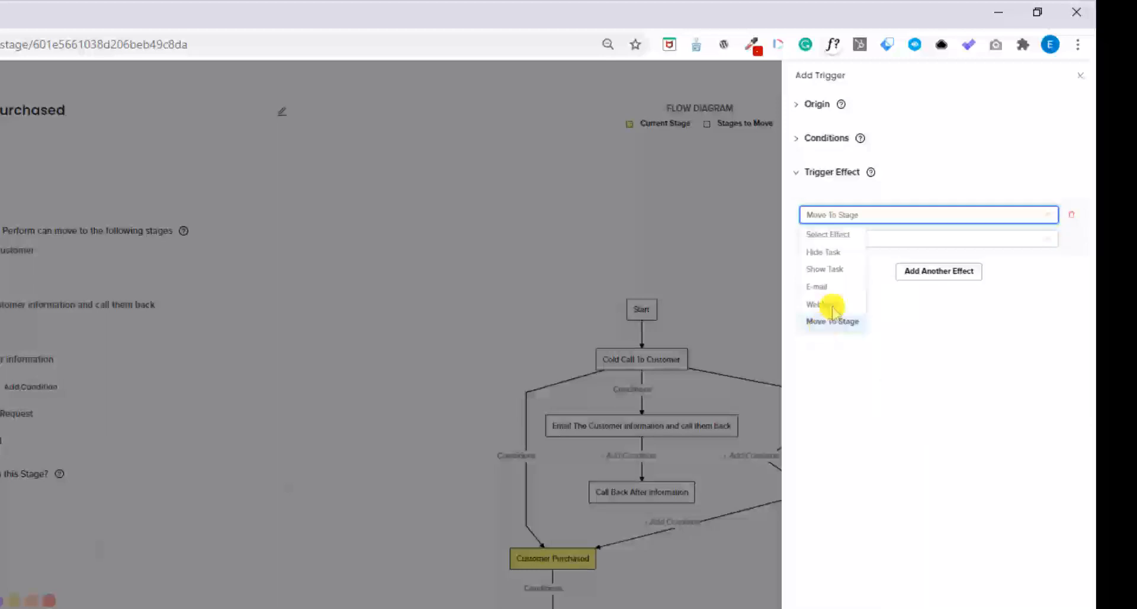
click(824, 323)
click(883, 237)
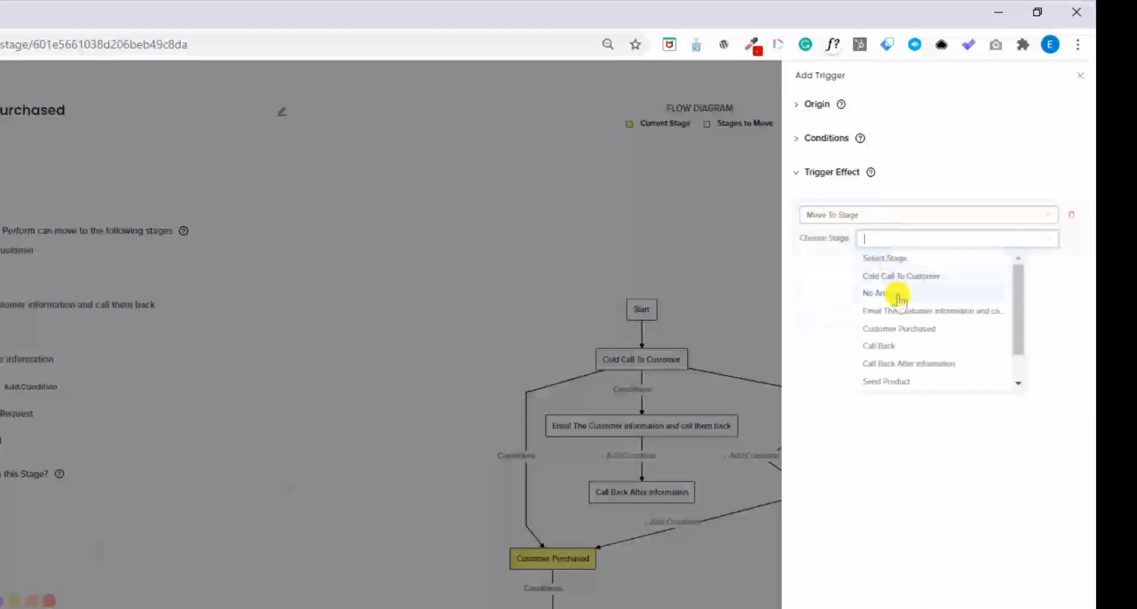
click(895, 328)
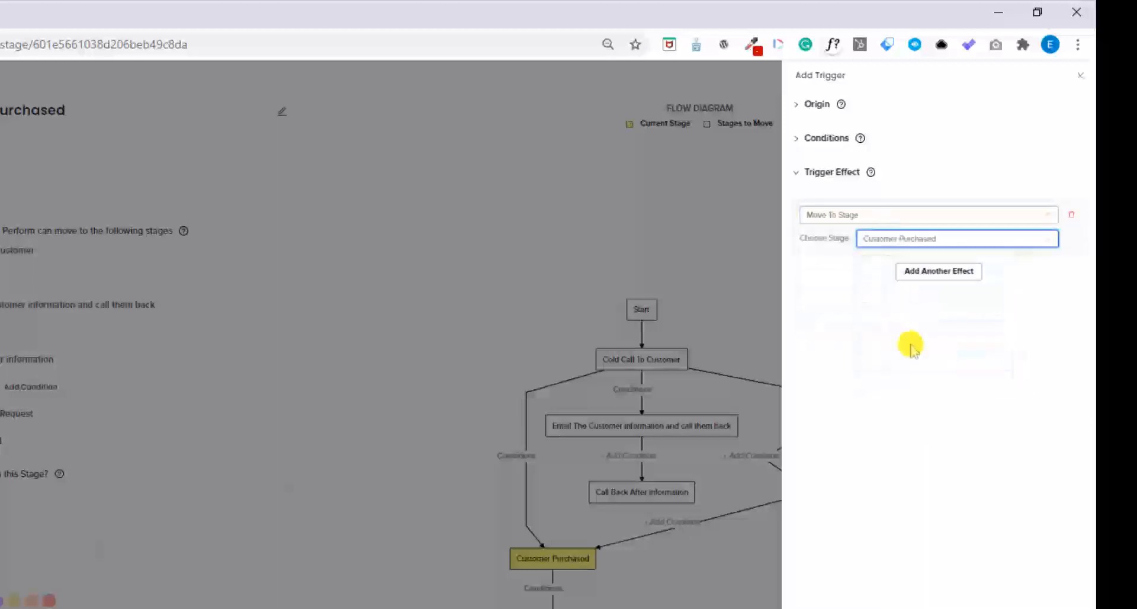
- Review the trigger's origin, condition and effect, and save the trigger
click(815, 104)
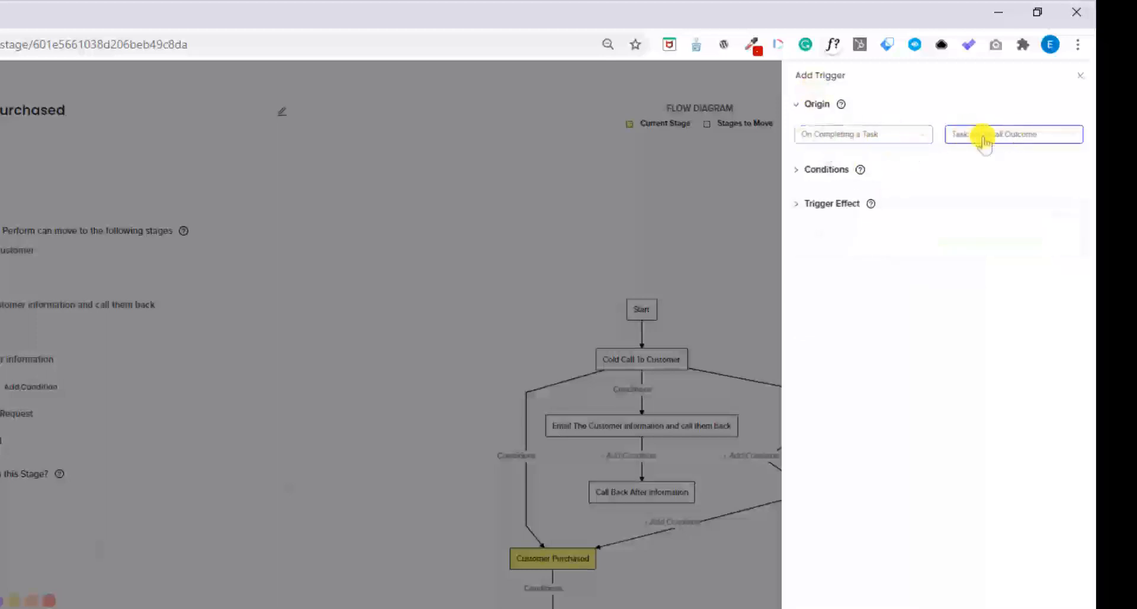
click(826, 170)
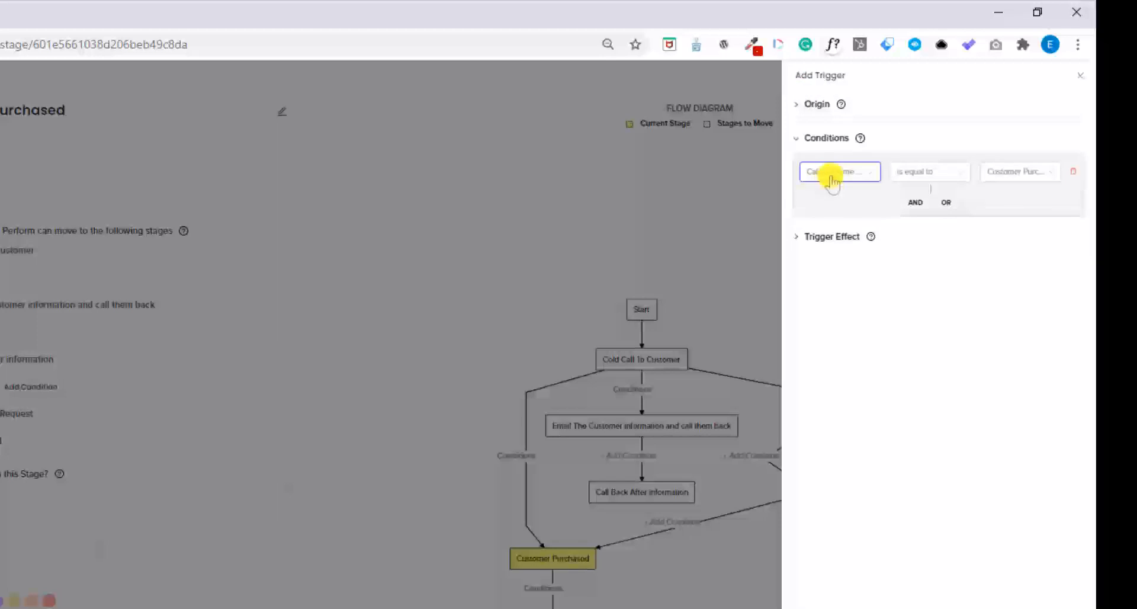
click(820, 238)
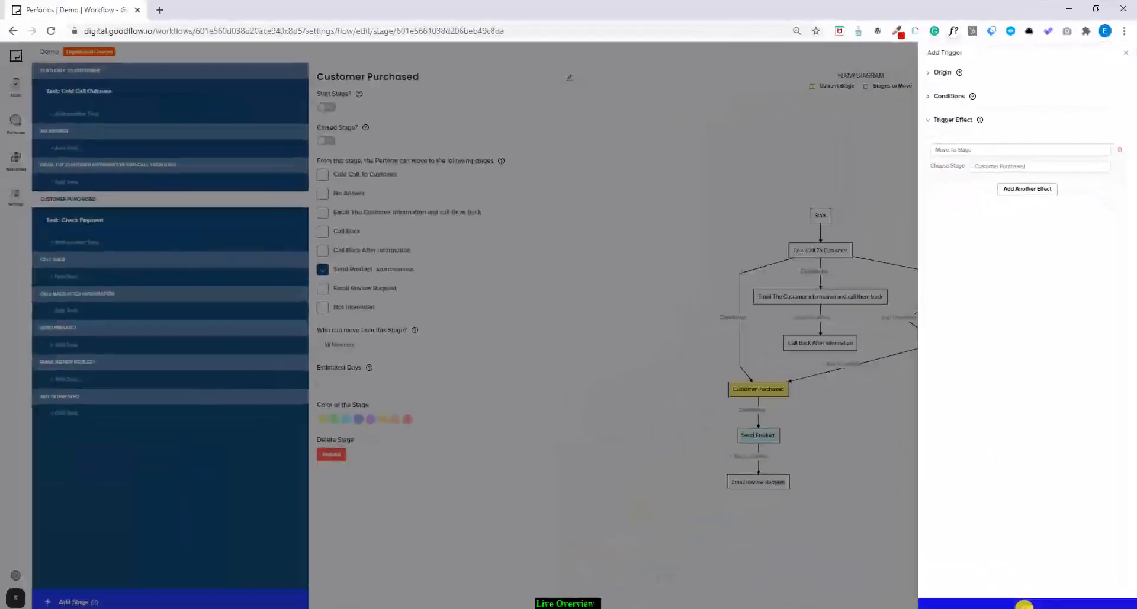
click(934, 608)
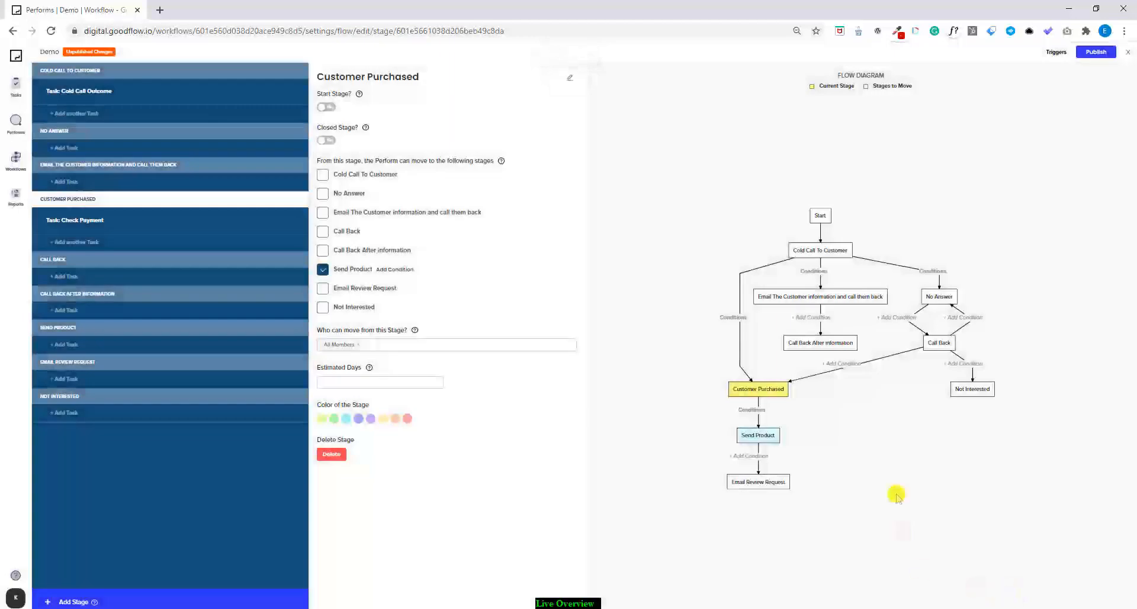
- Publish the Demo workflow with previous performances updated, and close the flow editor
click(1096, 52)
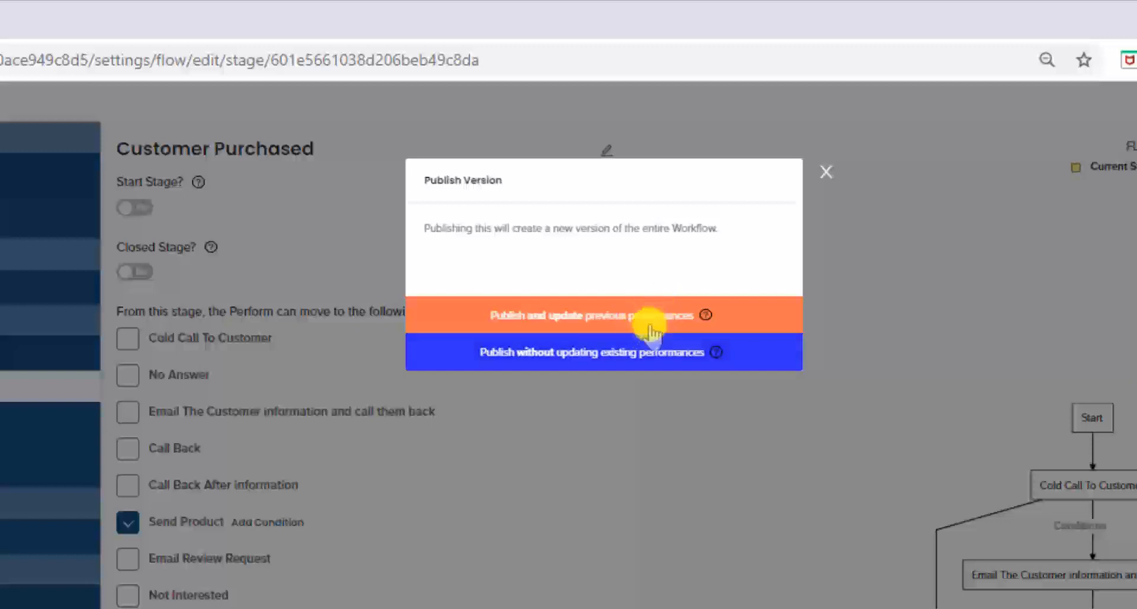
click(609, 313)
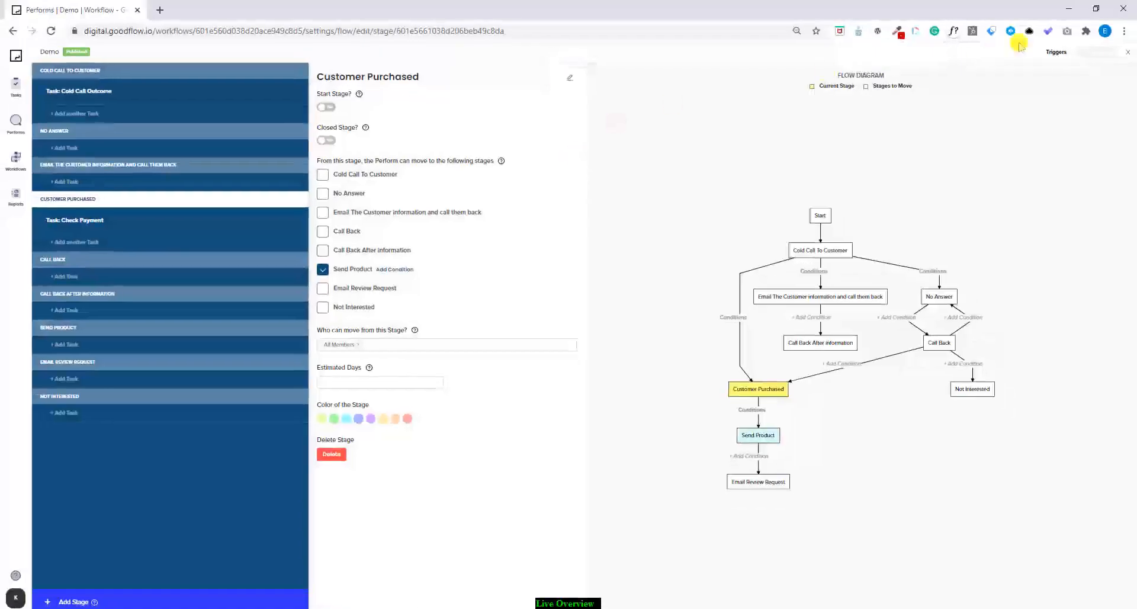
click(1131, 54)
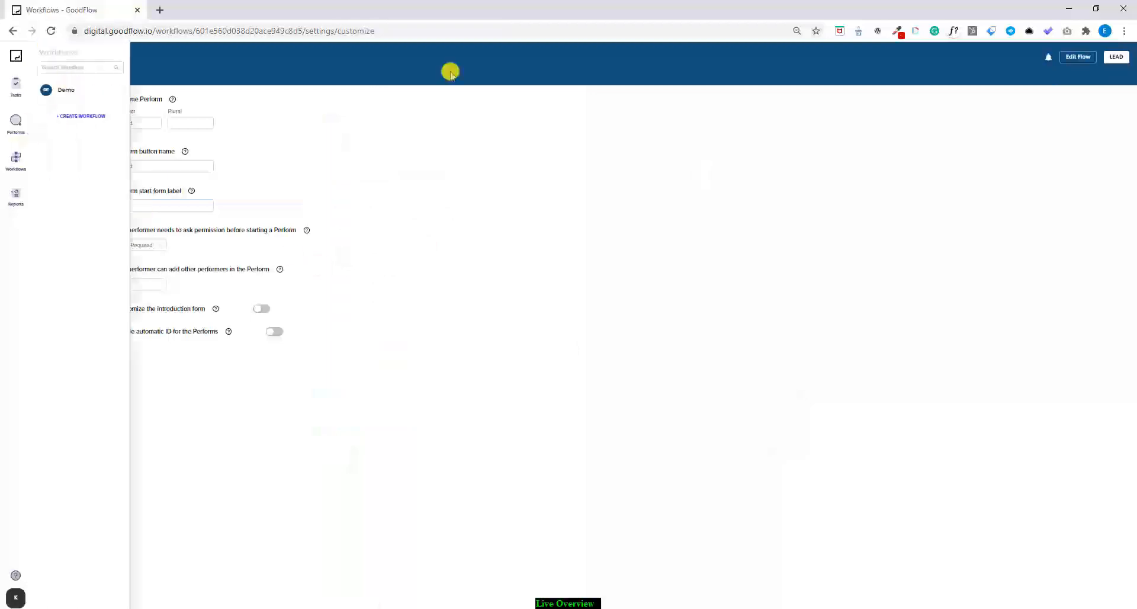
- Start a new lead in the Demo workflow, naming it as a call to the customer
click(1116, 56)
click(532, 127)
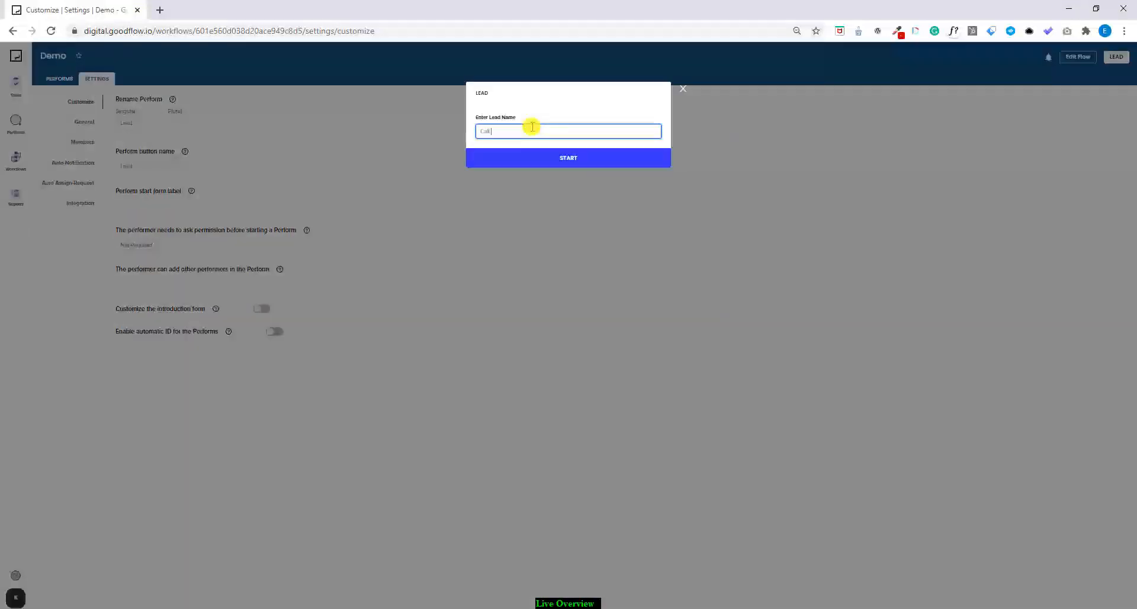
click(540, 156)
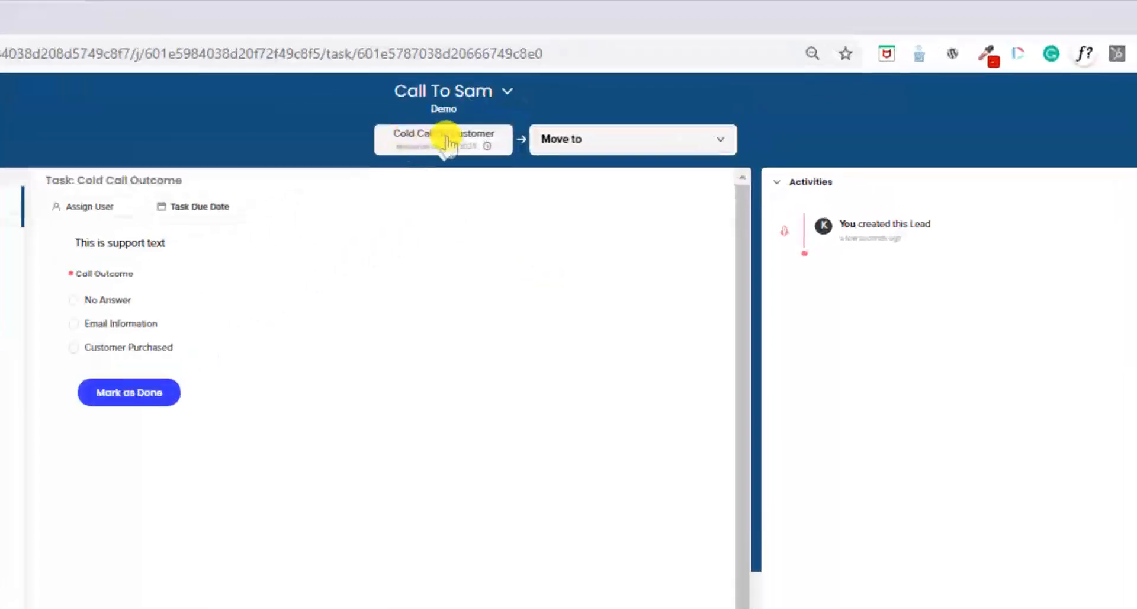
- Set Call Outcome to Customer Purchased in the Cold Call Outcome task and mark the task as done
click(83, 347)
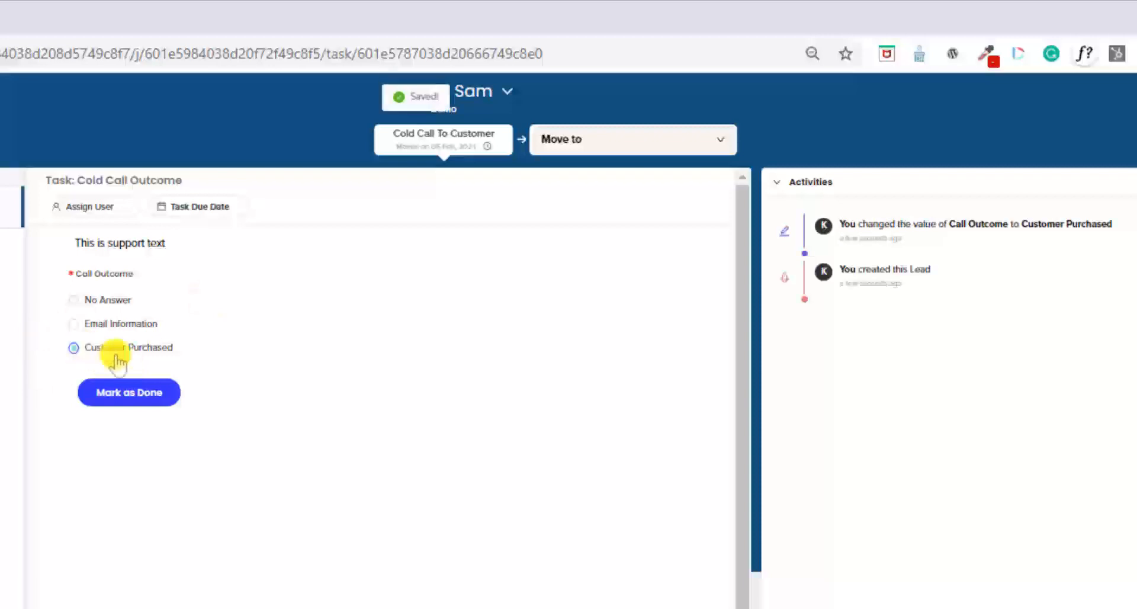
click(633, 141)
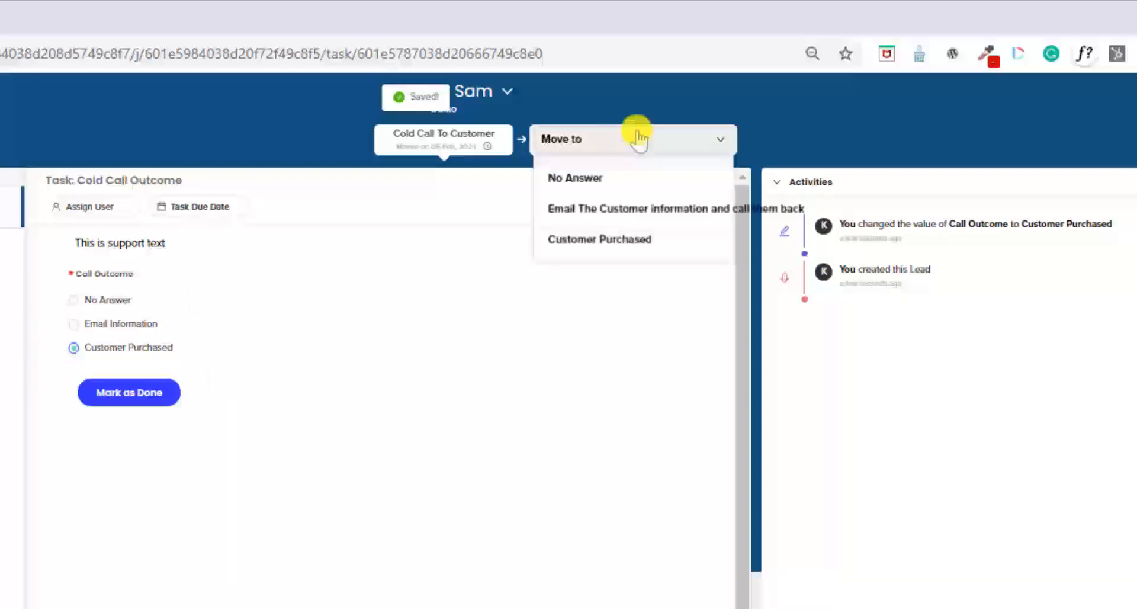
click(429, 359)
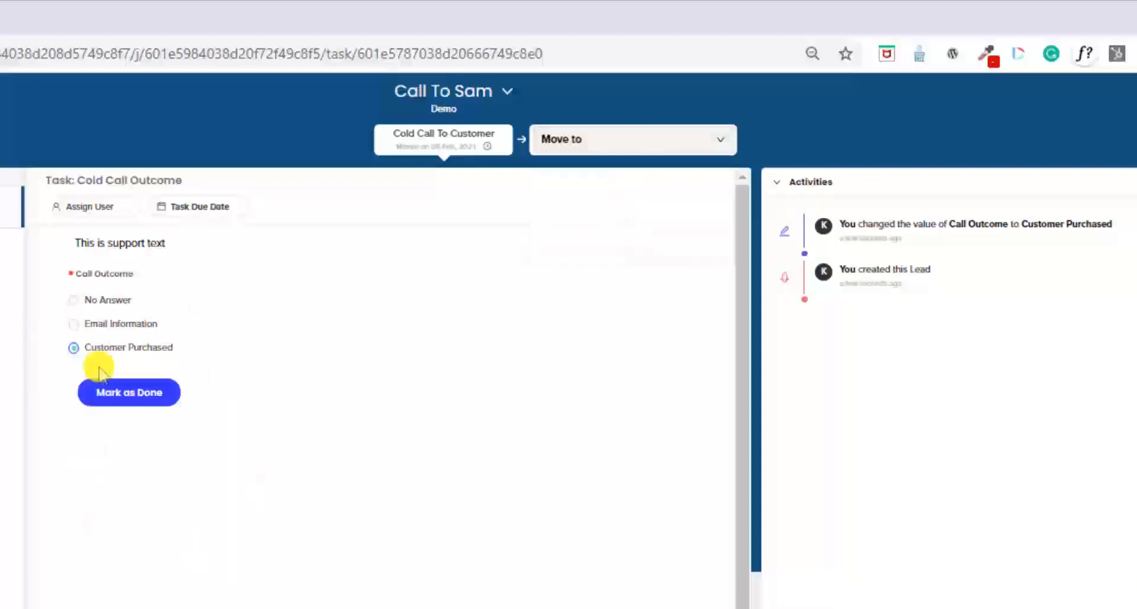
click(121, 392)
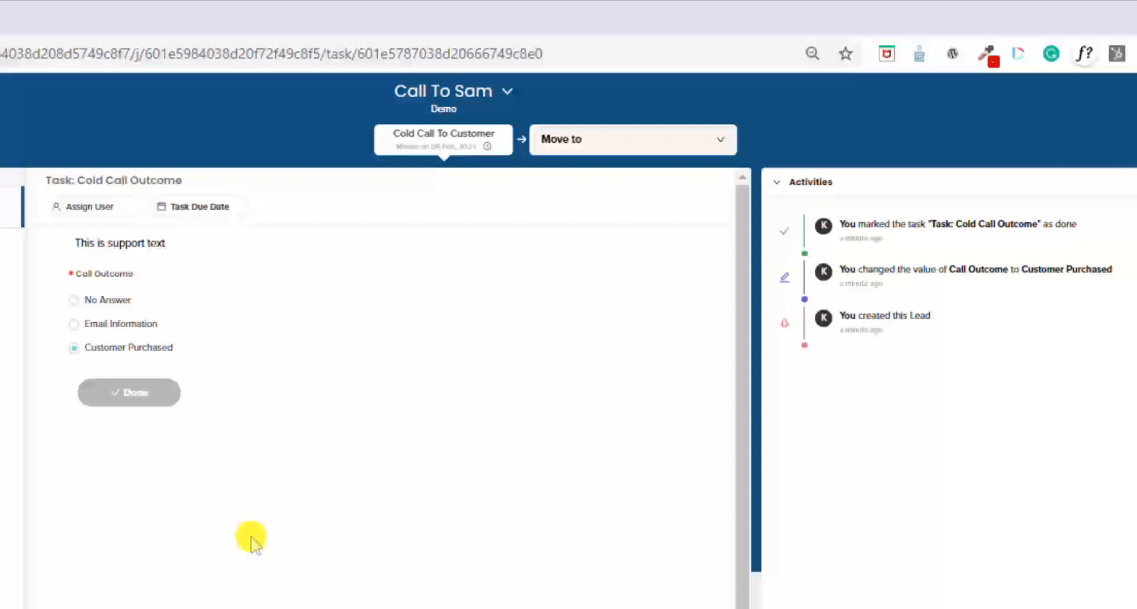
- Reload the lead and set payment Received to Yes in the Customer Purchased stage's Check Payment task
click(144, 59)
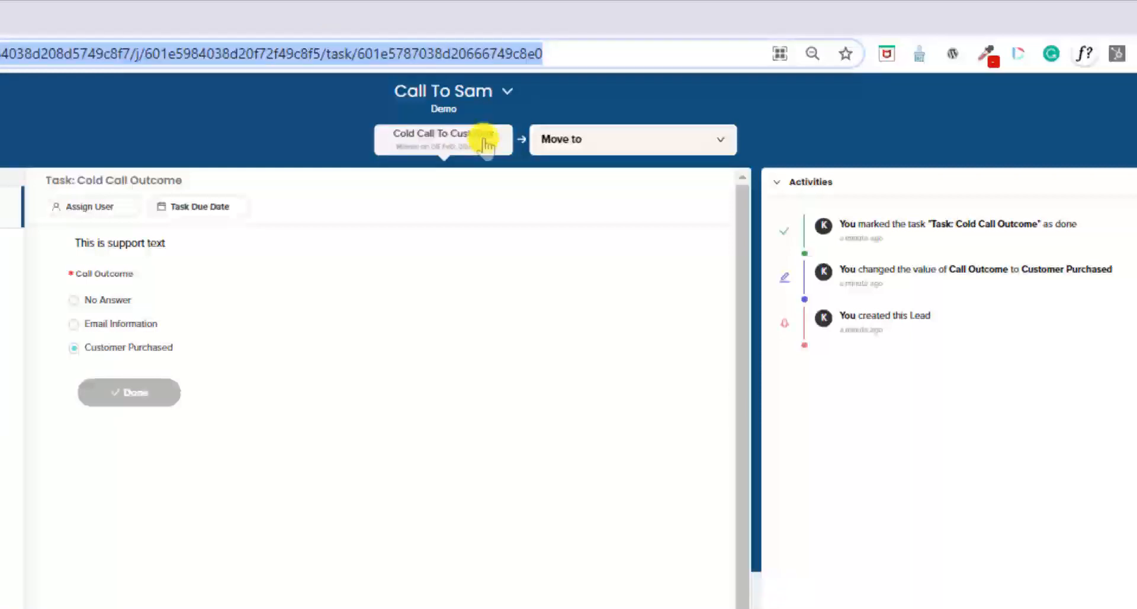
click(396, 29)
key(F5)
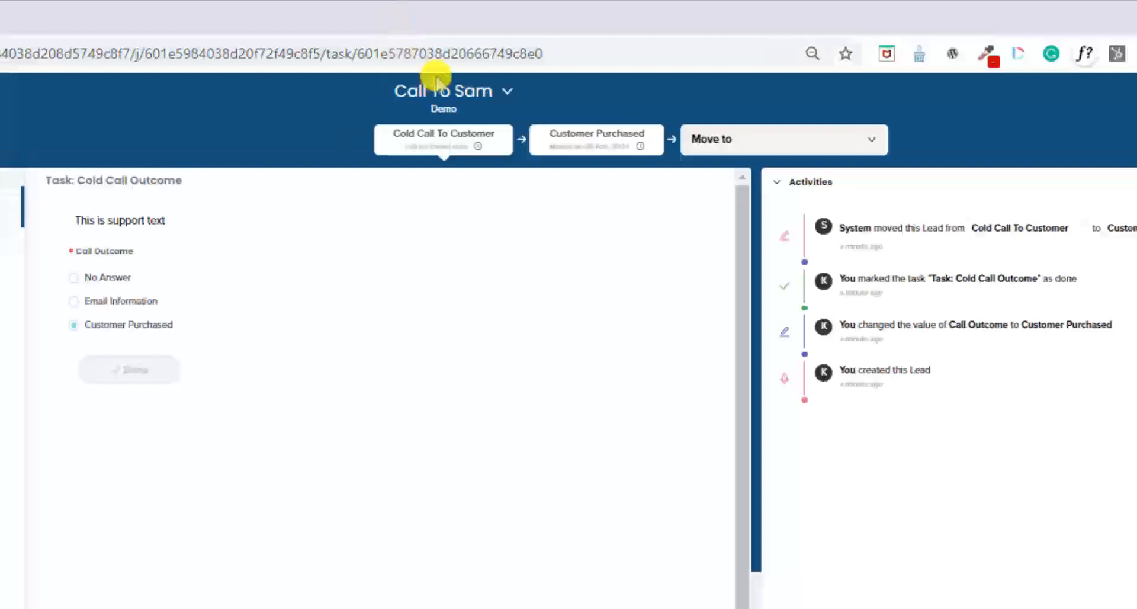
click(578, 153)
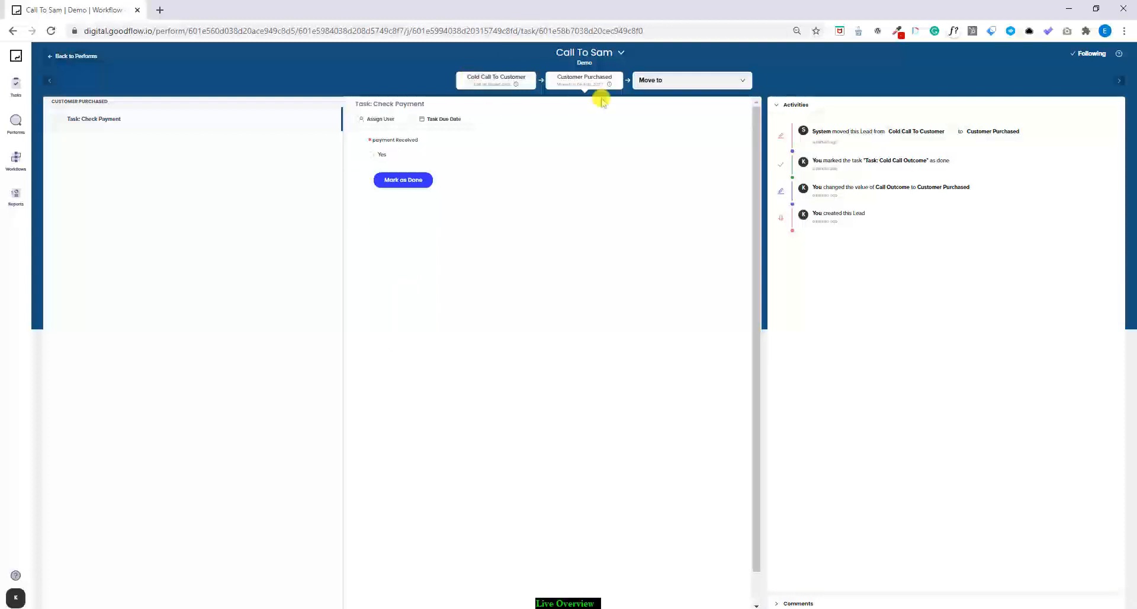
click(373, 155)
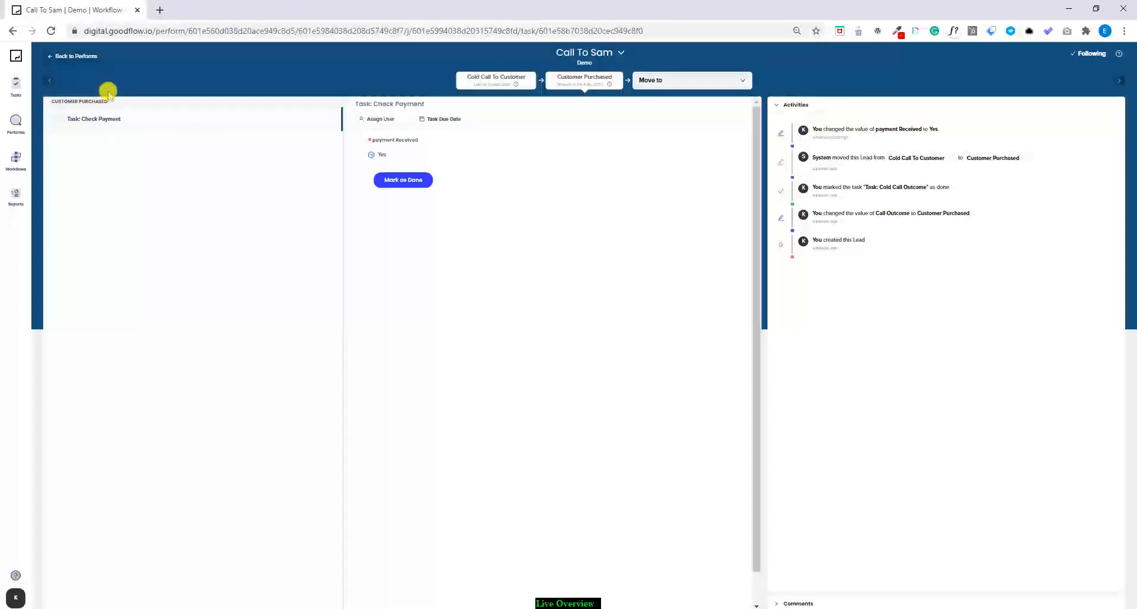
- Return to the Demo workflow's list of leads and create a new report named leads
click(60, 59)
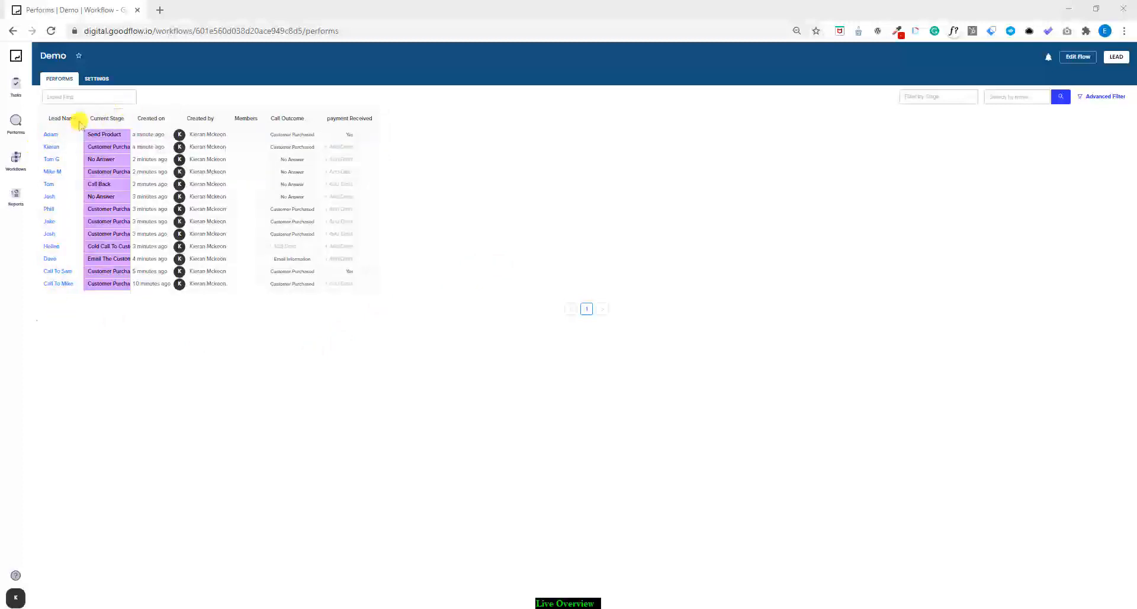
click(15, 155)
click(12, 194)
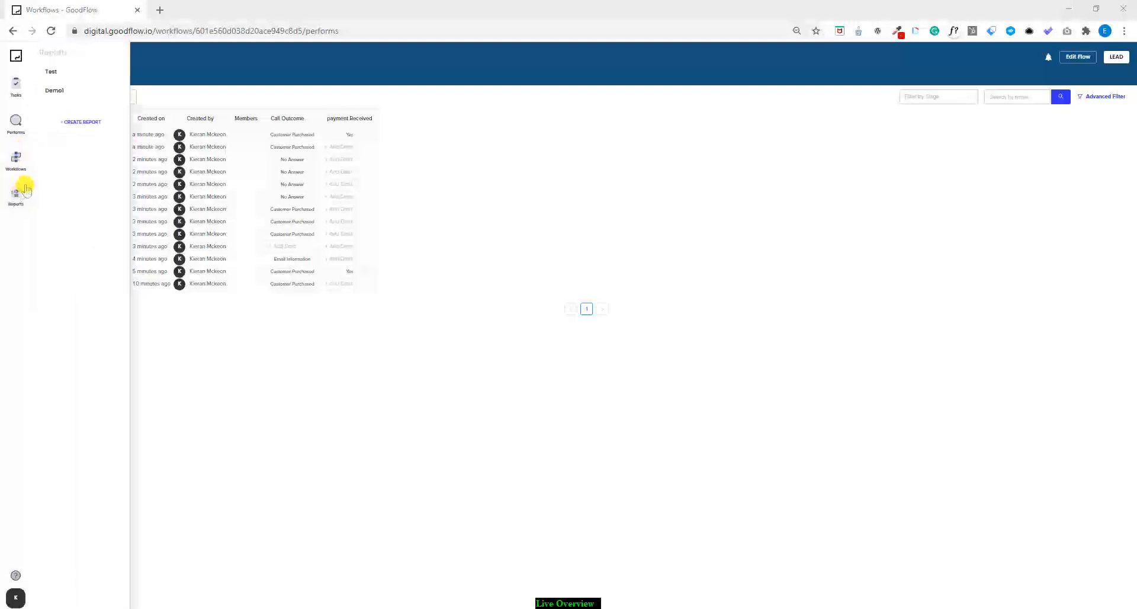
click(84, 122)
click(501, 125)
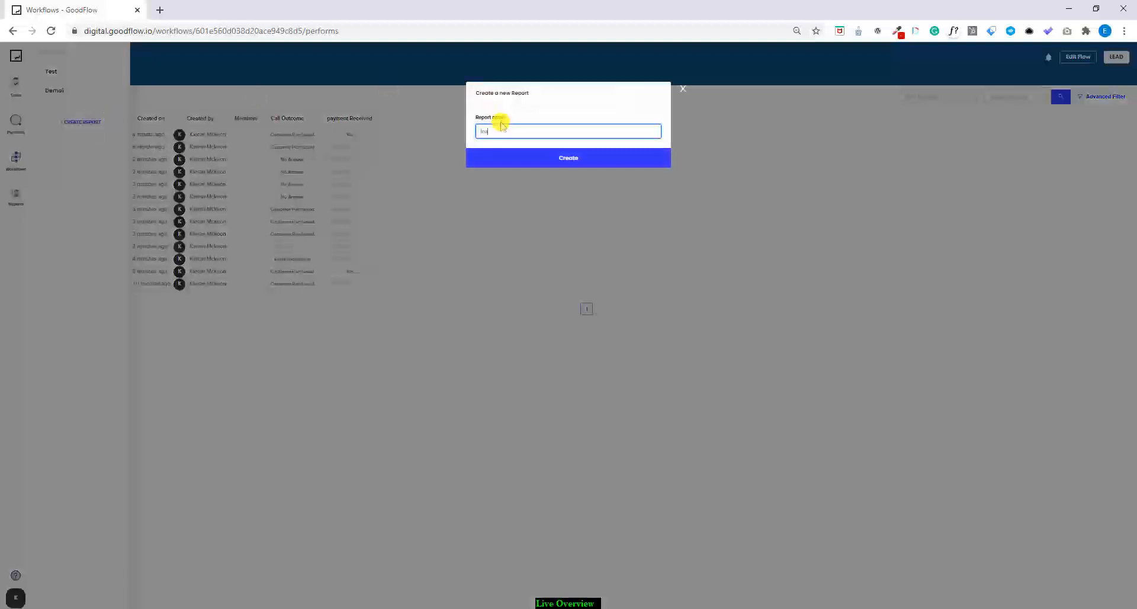
text(leads)
click(568, 159)
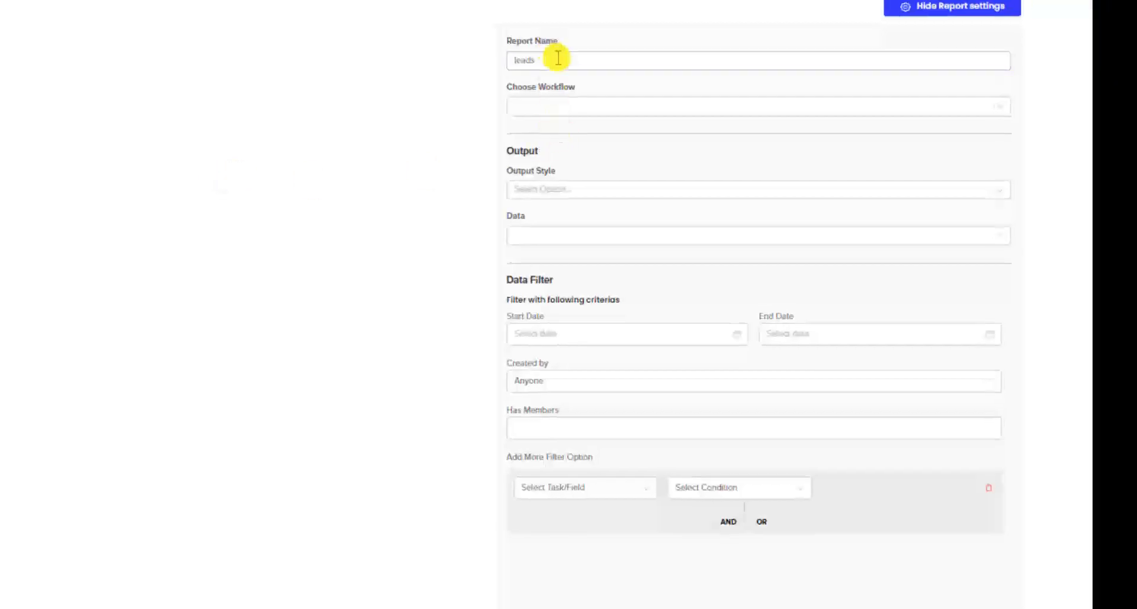
- Base the leads report on the Demo workflow and set its output style to Pie Chart
click(559, 108)
click(529, 127)
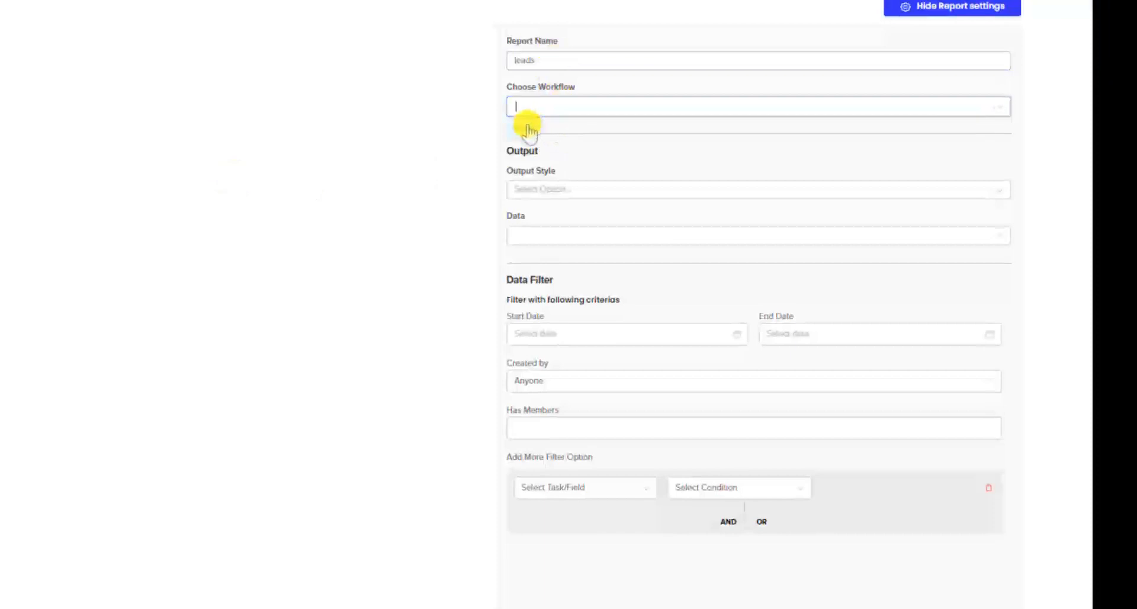
click(540, 191)
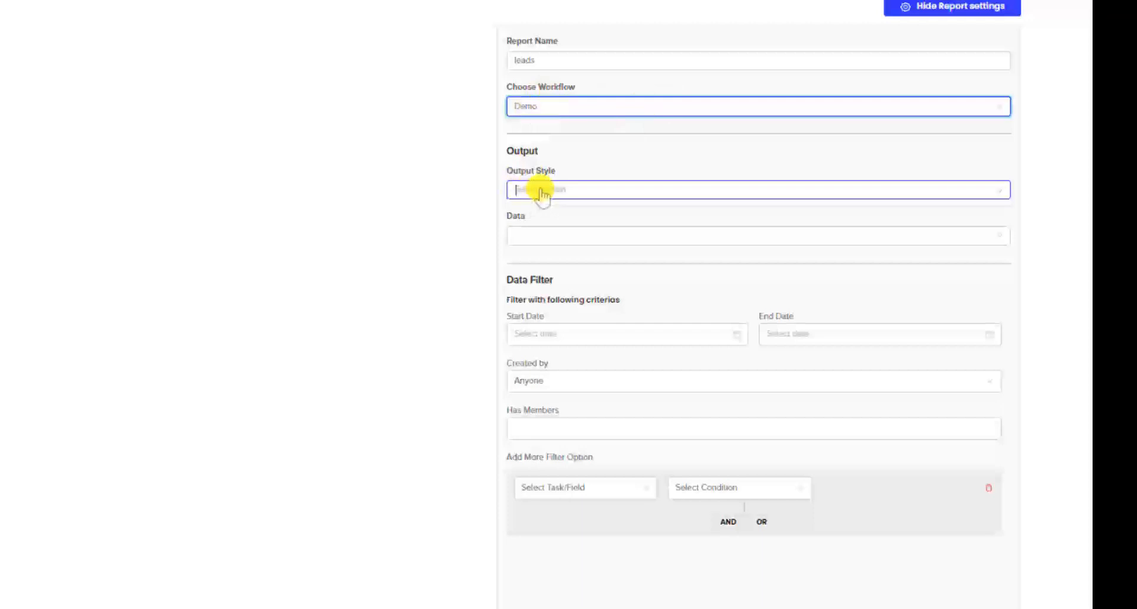
click(542, 191)
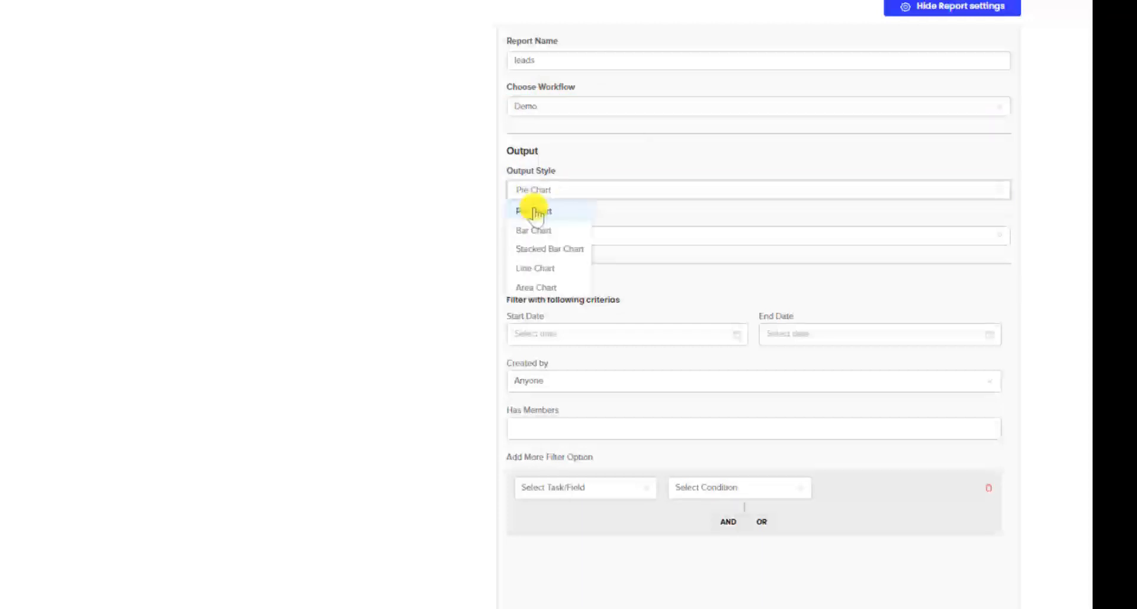
click(536, 212)
- Set the report's data to Perform Counts and its Y-axis to Stages
click(551, 243)
click(549, 236)
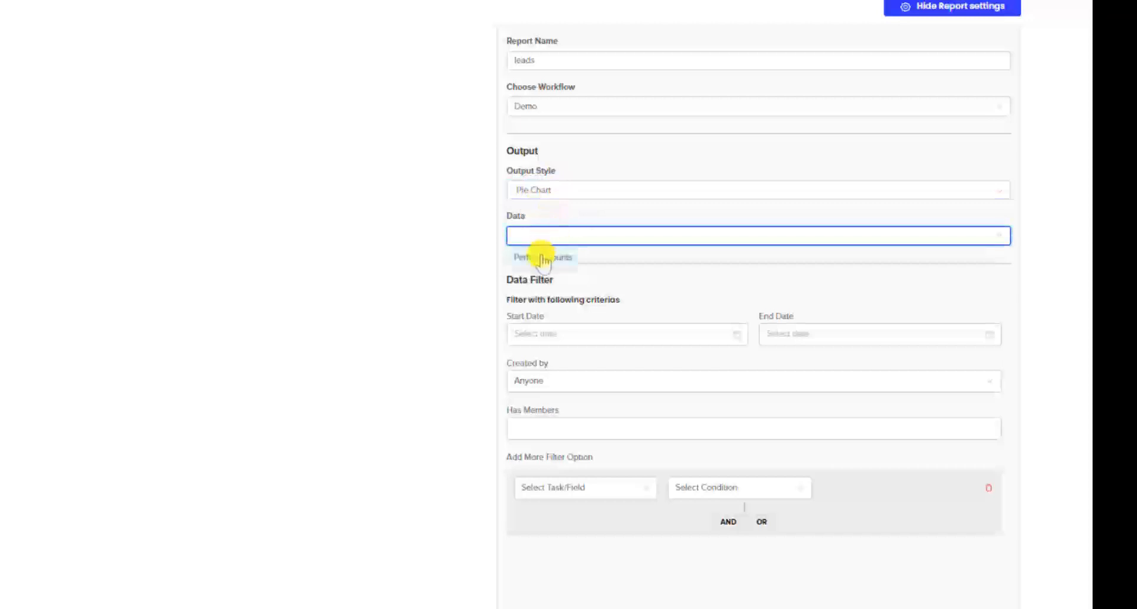
click(543, 255)
click(542, 276)
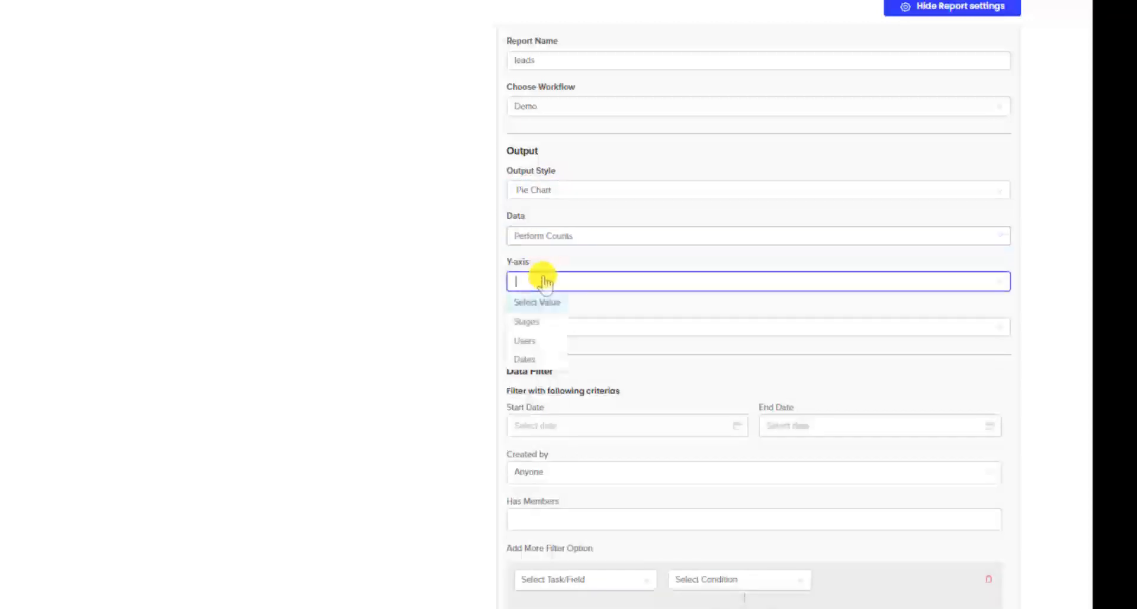
click(531, 322)
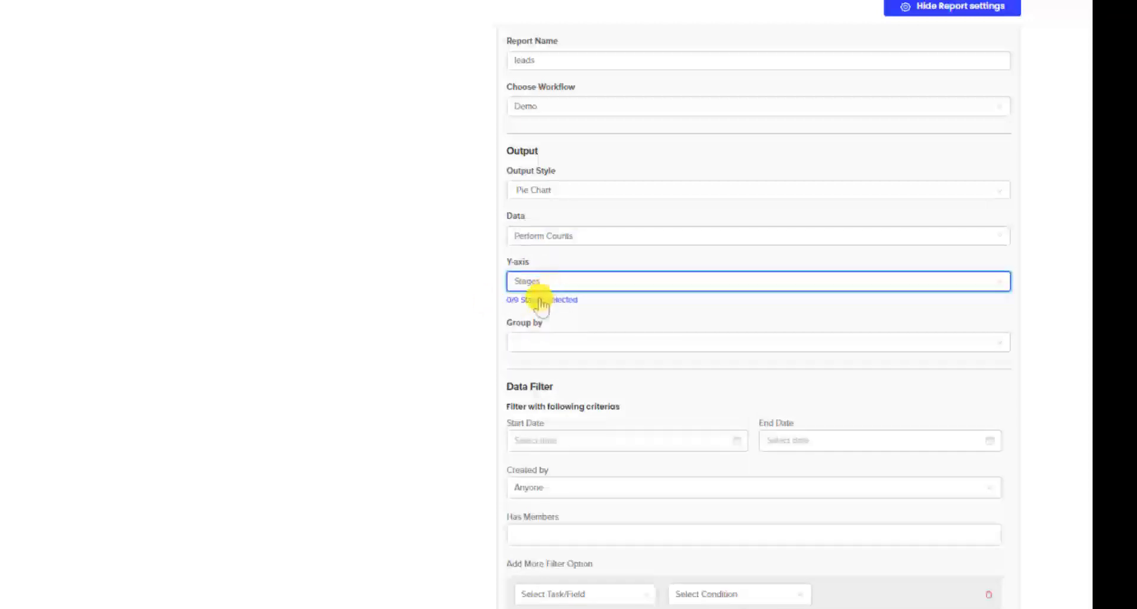
- Include all nine stages in the report's Y-axis, from Cold Call To Customer to Not Interested
click(540, 300)
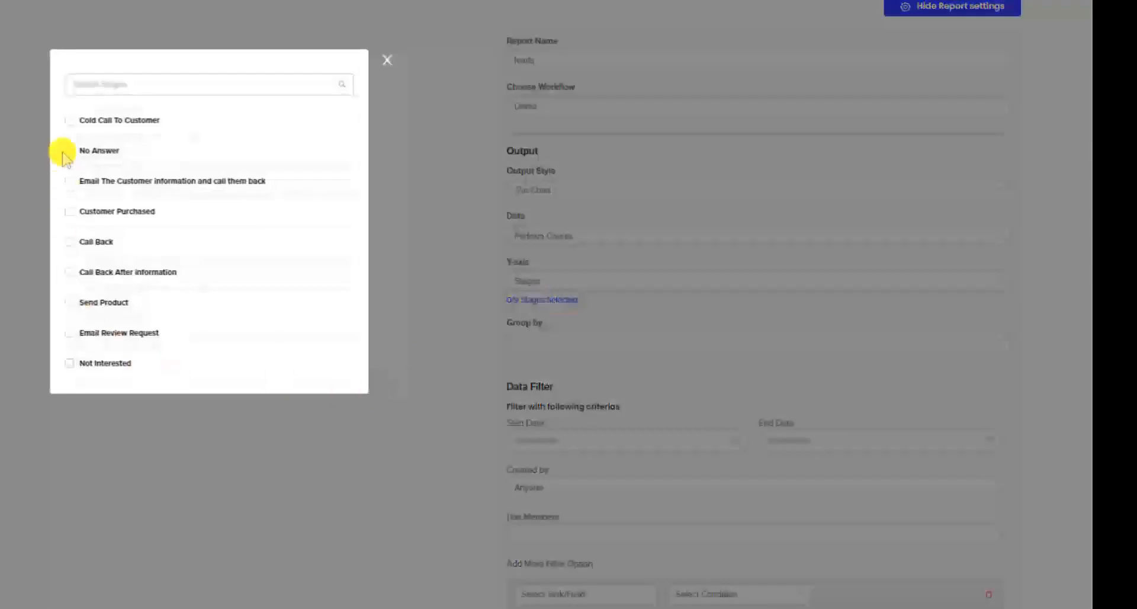
click(69, 120)
click(70, 150)
click(70, 181)
click(70, 214)
click(69, 242)
click(70, 272)
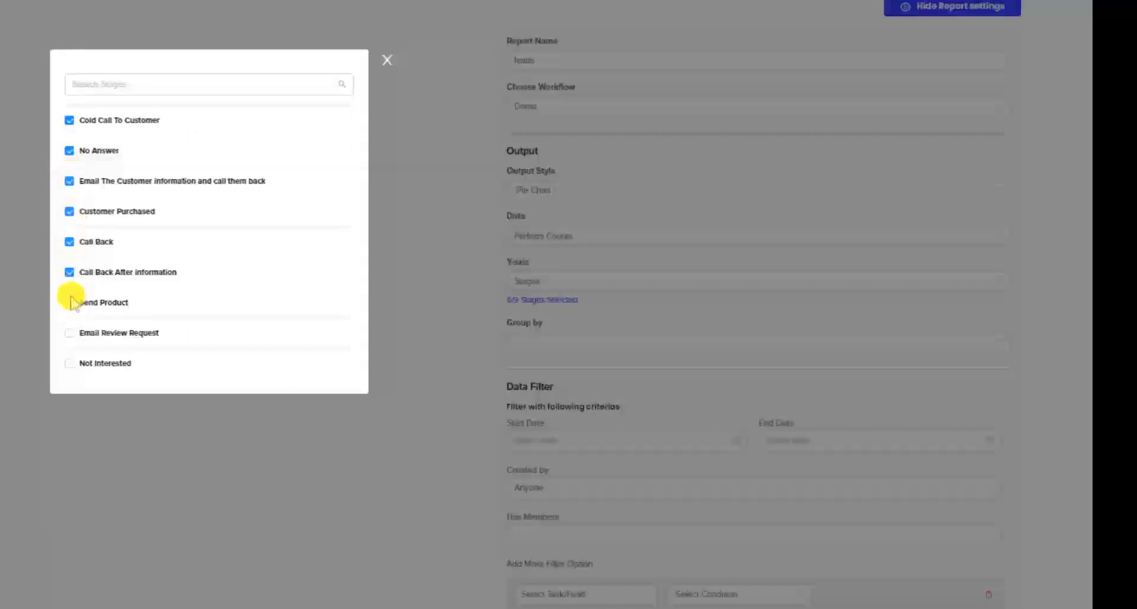
click(69, 303)
click(69, 333)
click(70, 363)
click(387, 58)
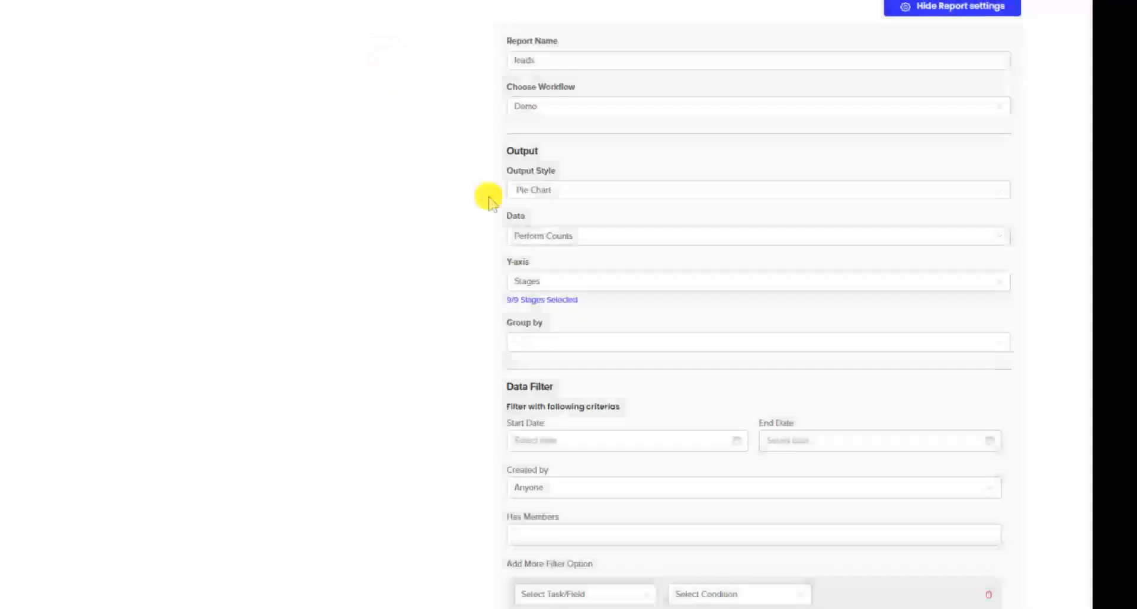
- Filter the report from 2021-02-02 to 2021-02-10 and update it to generate the pie chart
click(560, 442)
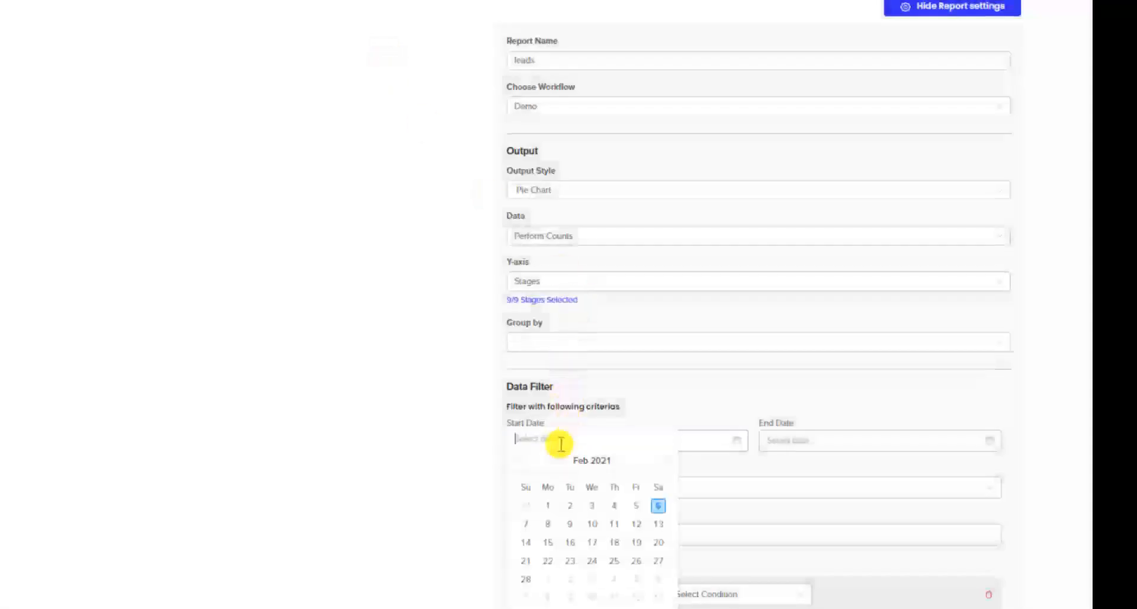
click(570, 506)
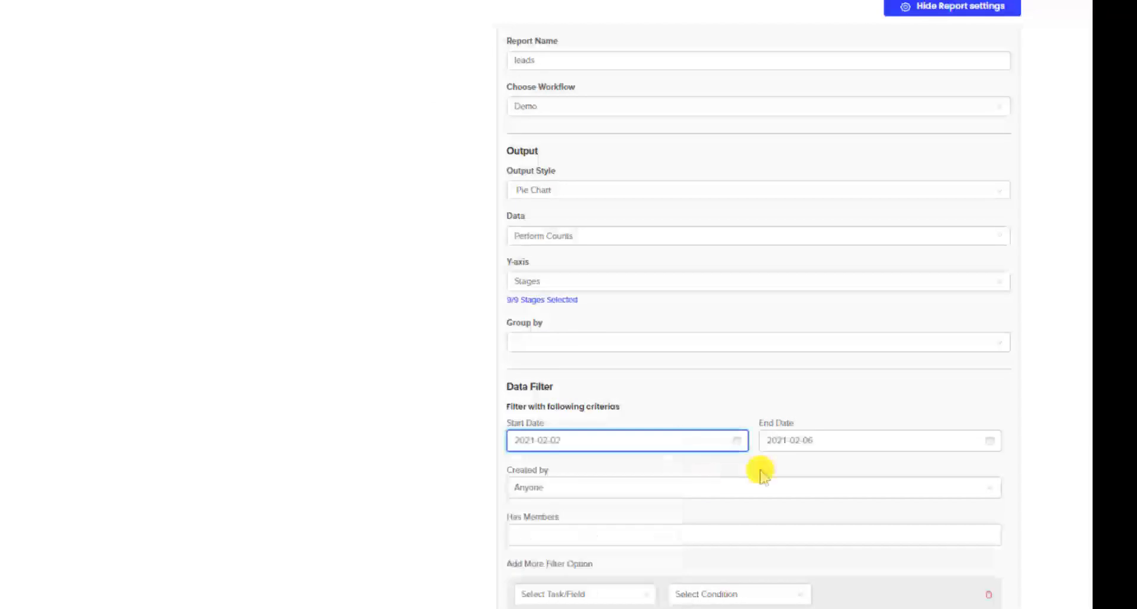
click(820, 437)
click(848, 527)
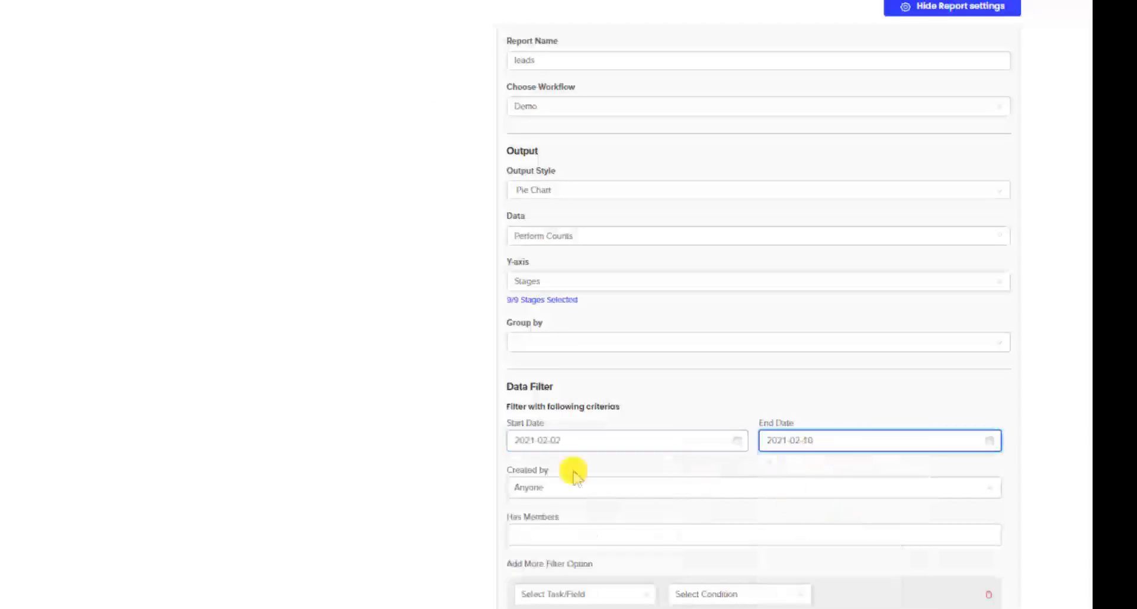
click(595, 542)
click(921, 605)
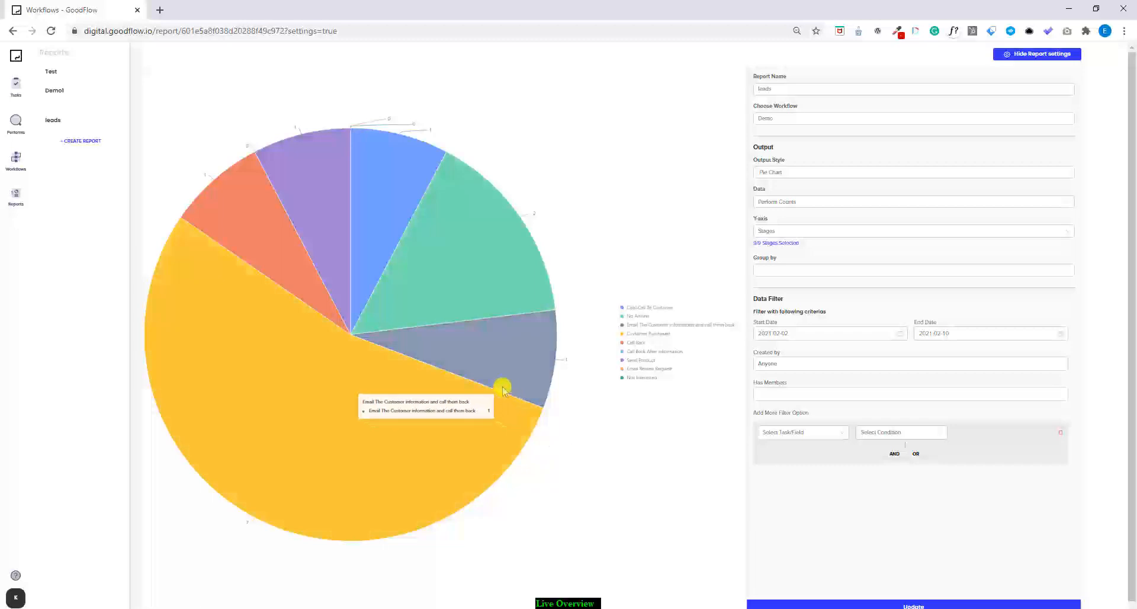
- Change the leads report's output style to Bar Chart and update the report
click(762, 174)
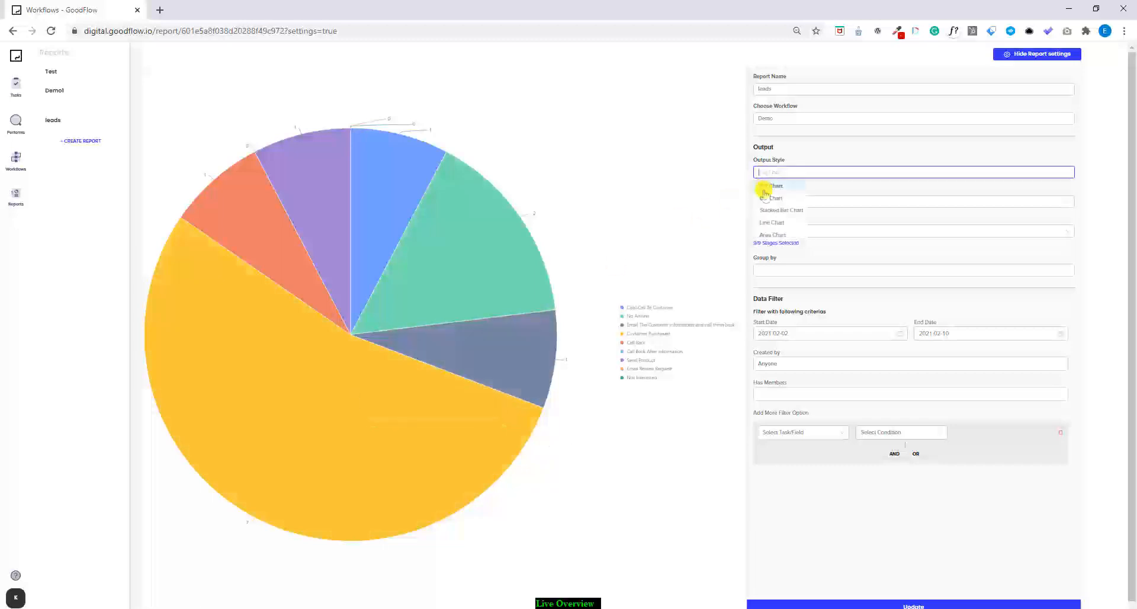
click(763, 190)
click(895, 604)
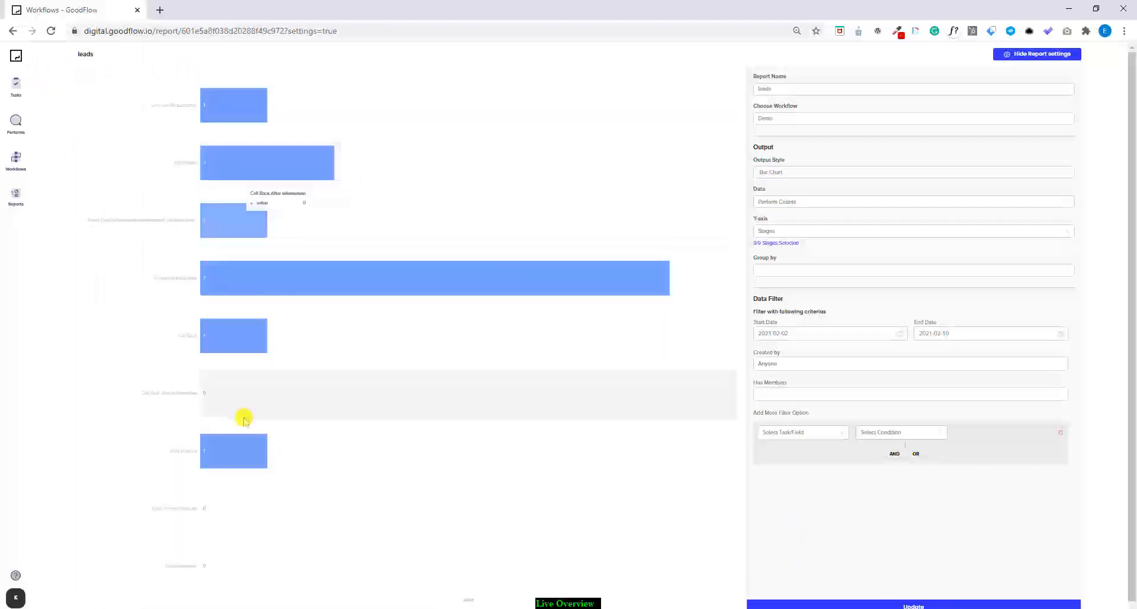
- View the performs across all workflows and open the Demo workflow's list of leads
click(14, 120)
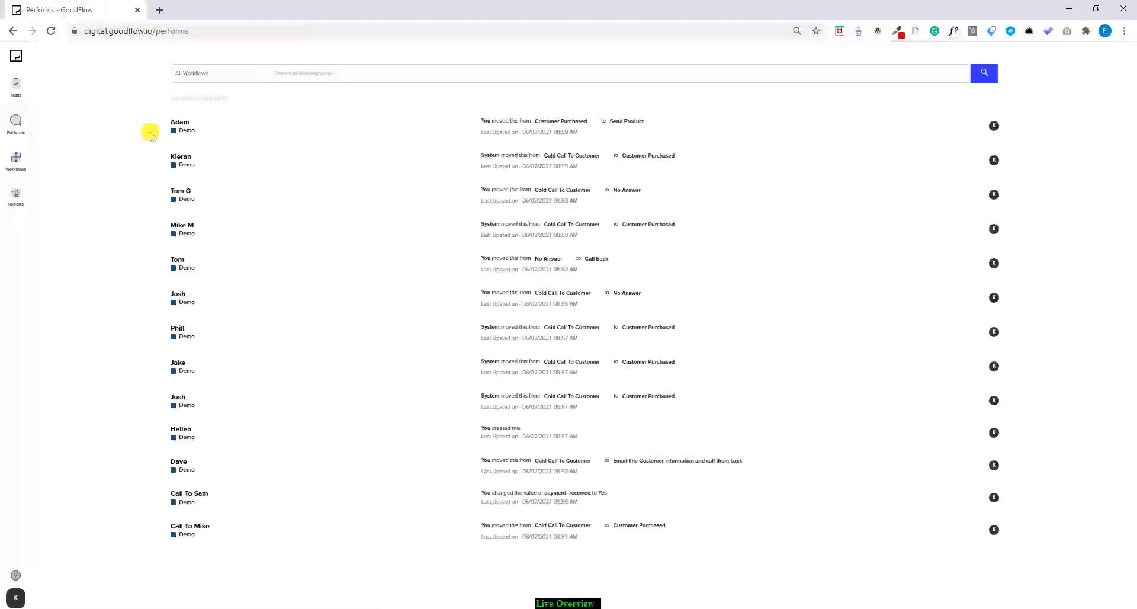
mouse_move(16, 165)
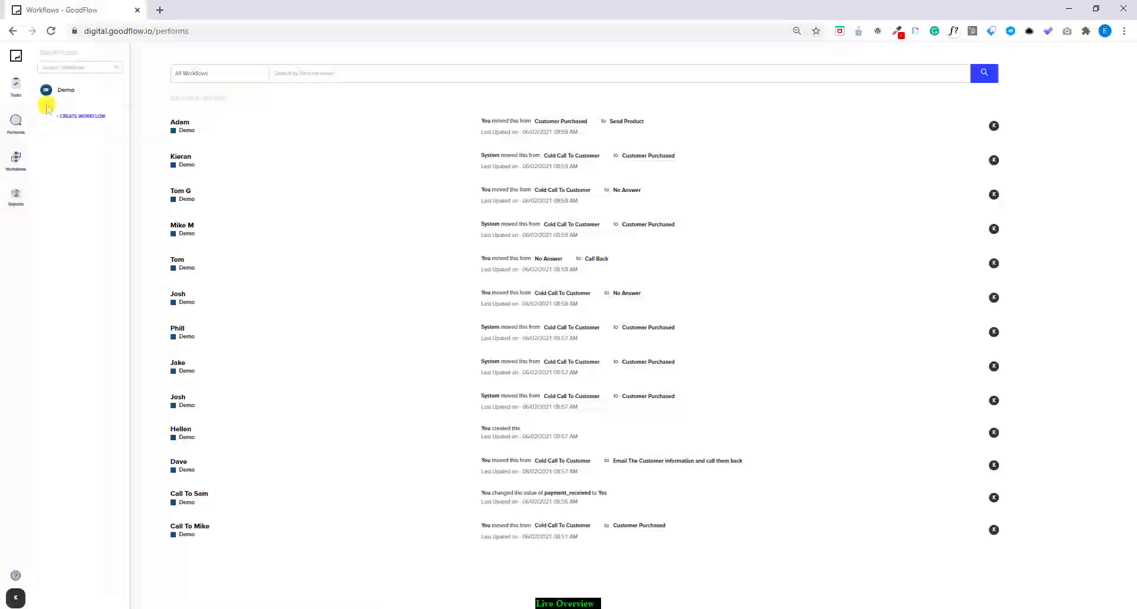
click(65, 90)
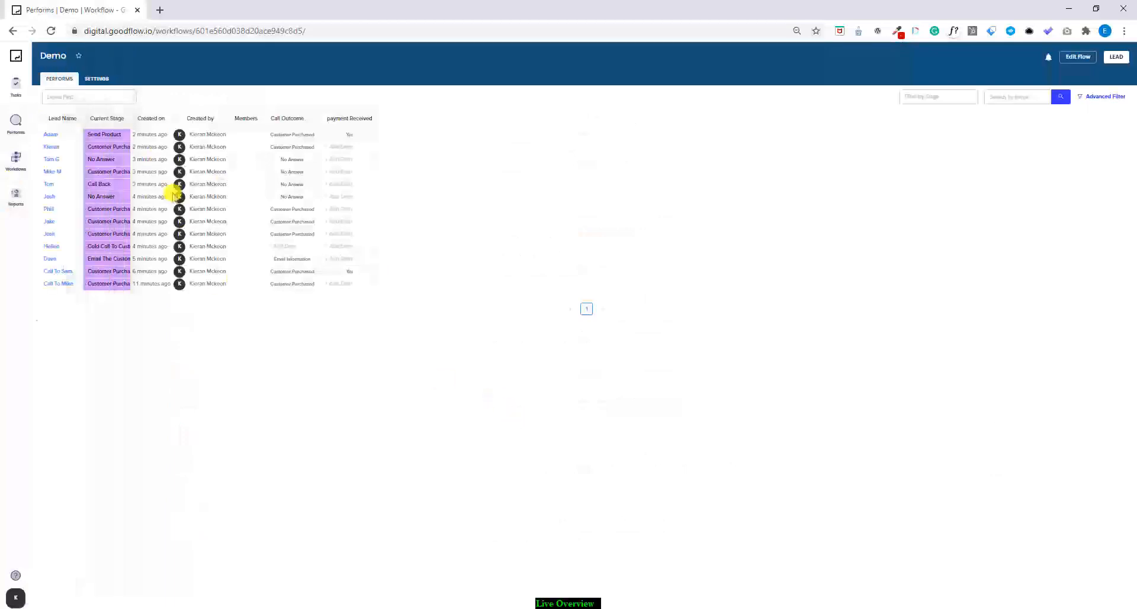
- Filter the Demo leads by the Cold Call To Customer stage and by Send Product, and restore All Stages
click(943, 98)
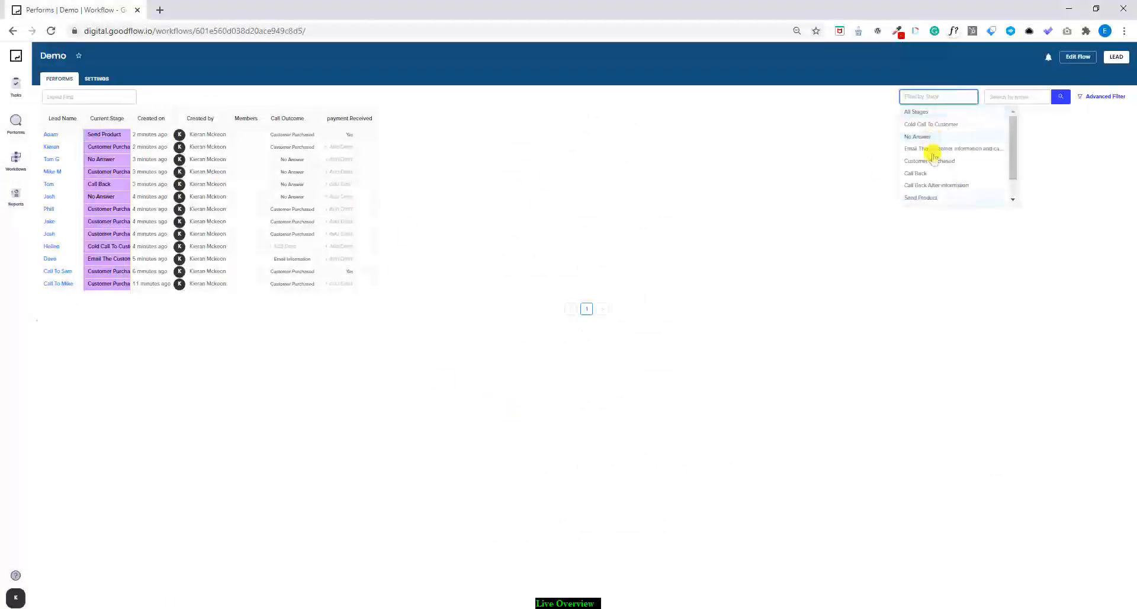
click(934, 127)
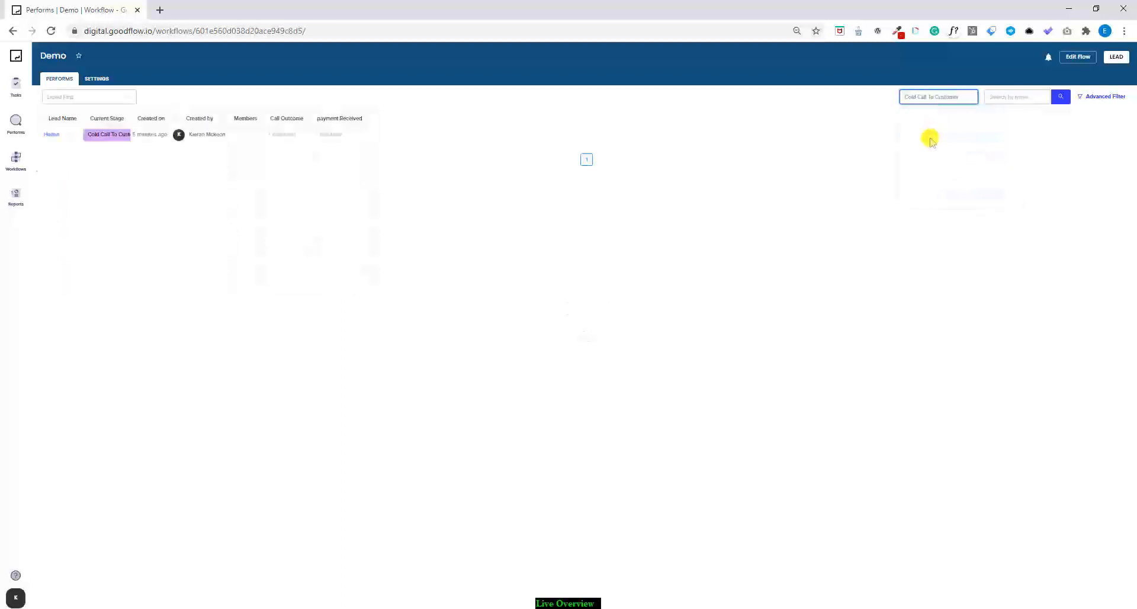
click(940, 97)
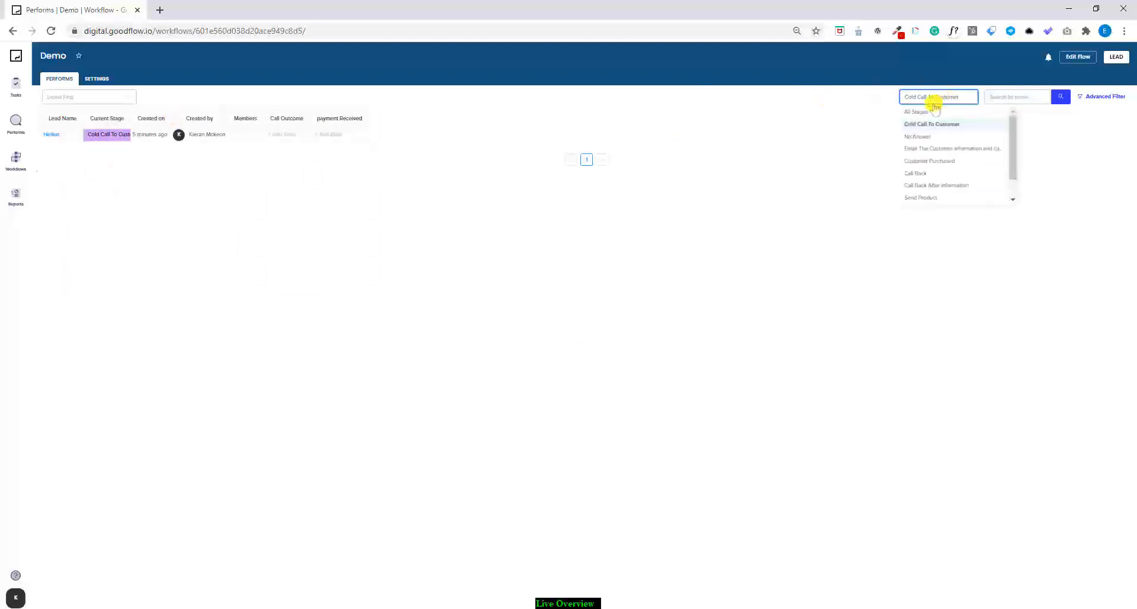
click(926, 197)
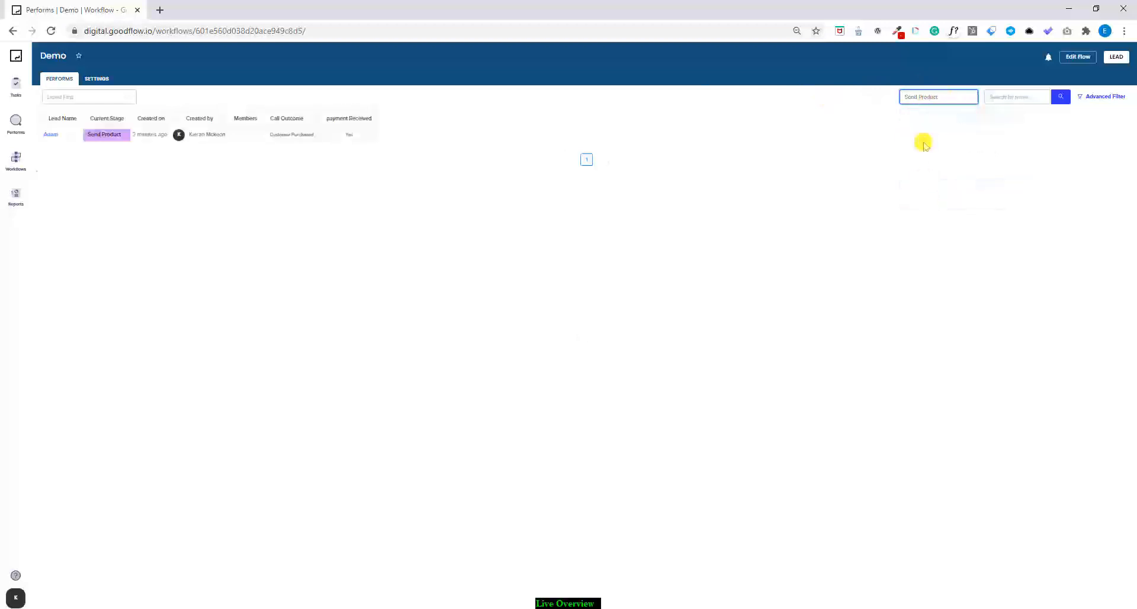
click(927, 98)
click(920, 112)
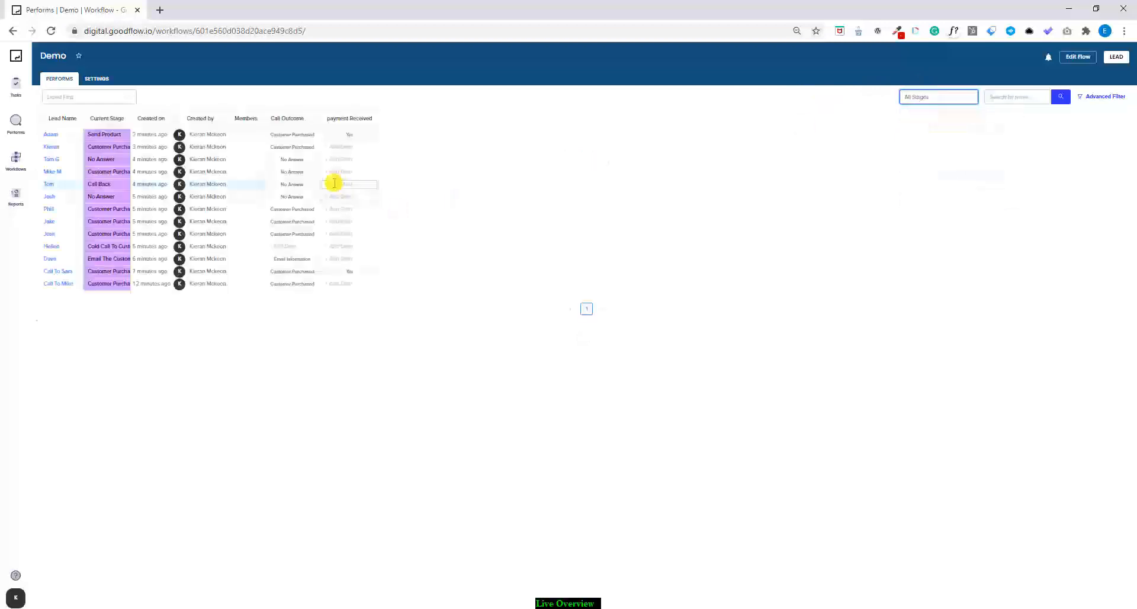
- Look over the Demo workflow's customization and member settings, and open the member list in the workspace settings
click(89, 79)
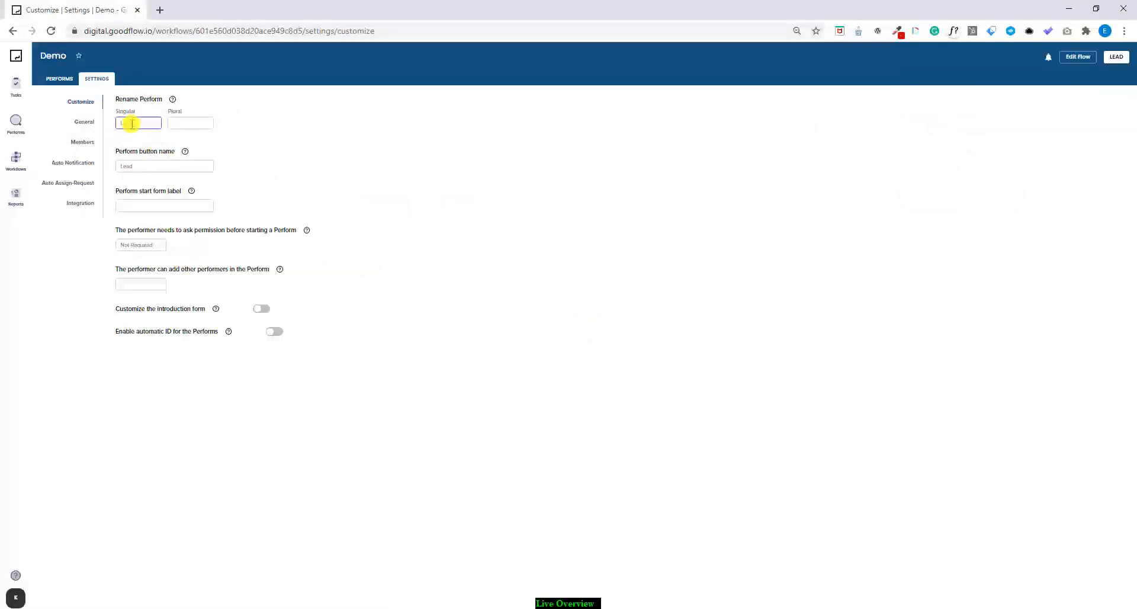
click(82, 143)
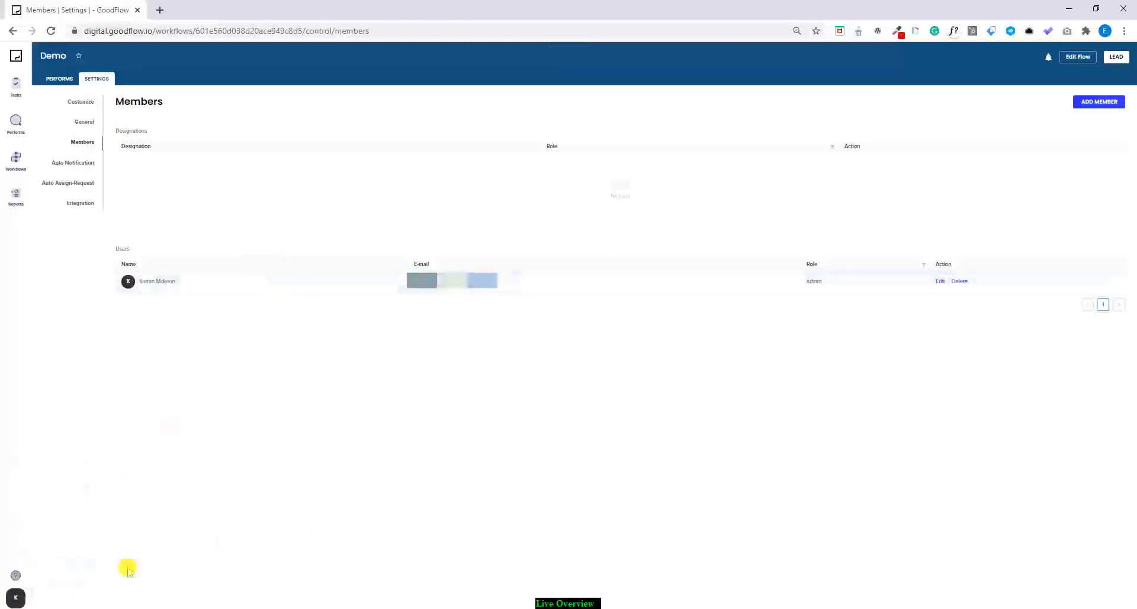
mouse_move(16, 597)
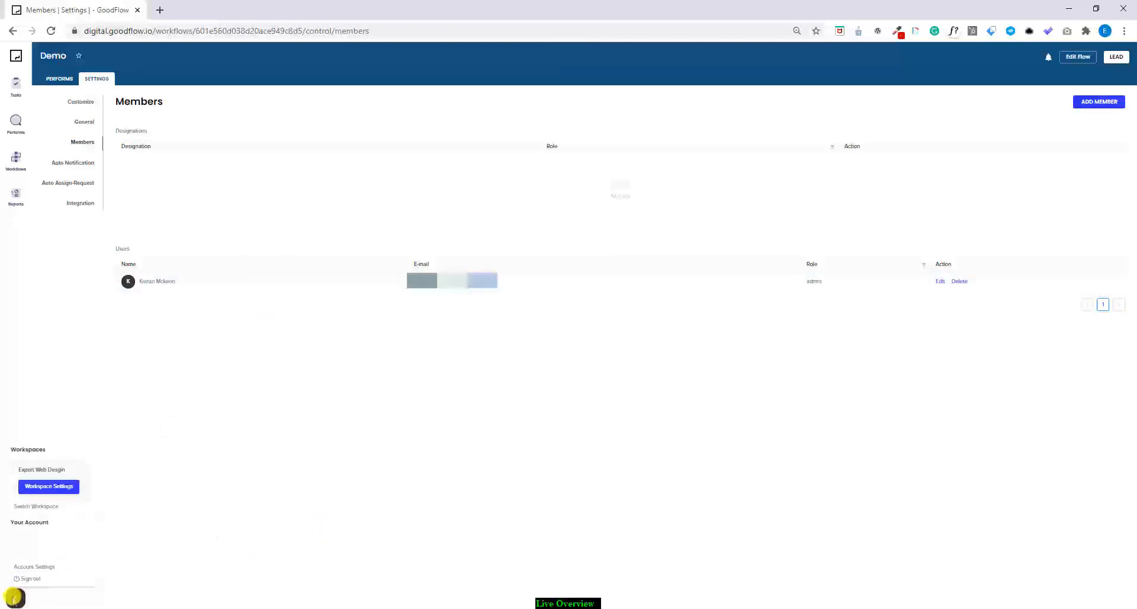
click(48, 488)
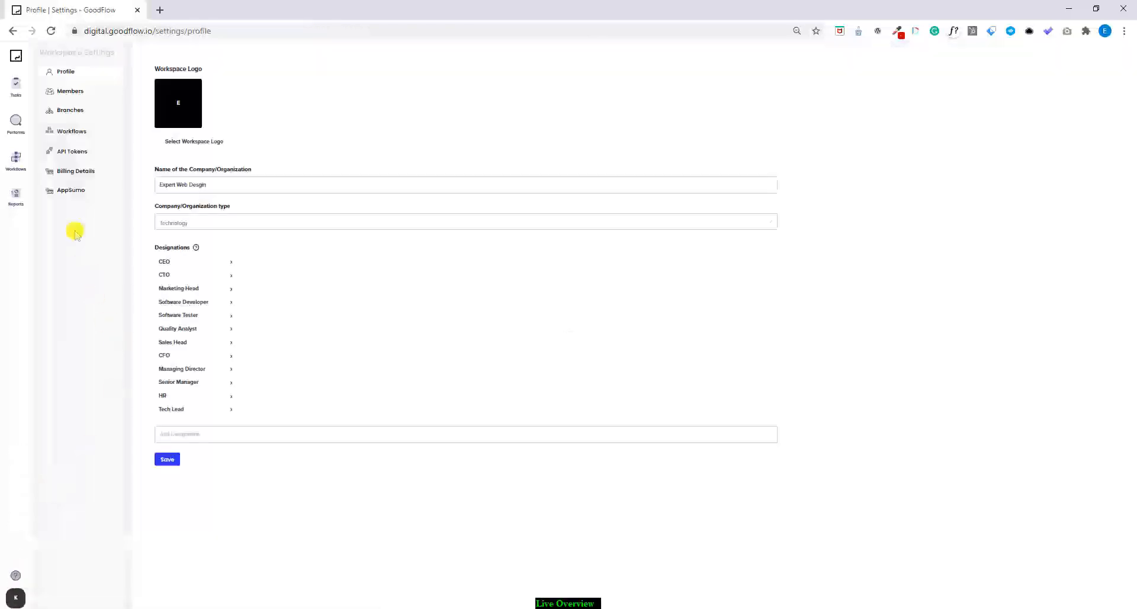
click(74, 95)
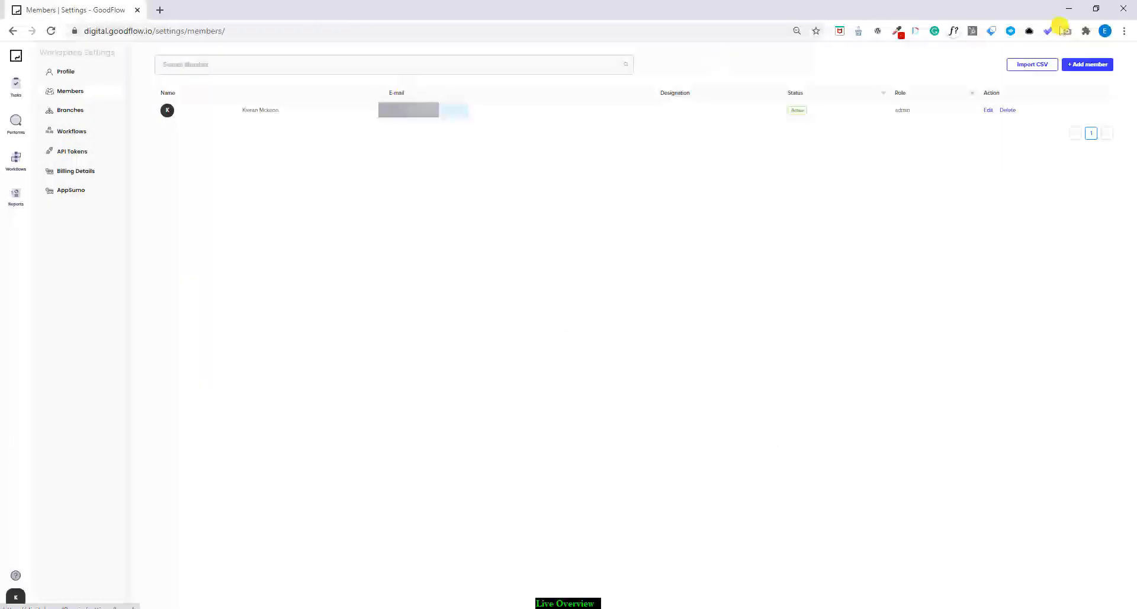
- Examine the email field and role options in the workspace's Add Member form and close the form without submitting
click(1099, 65)
click(521, 165)
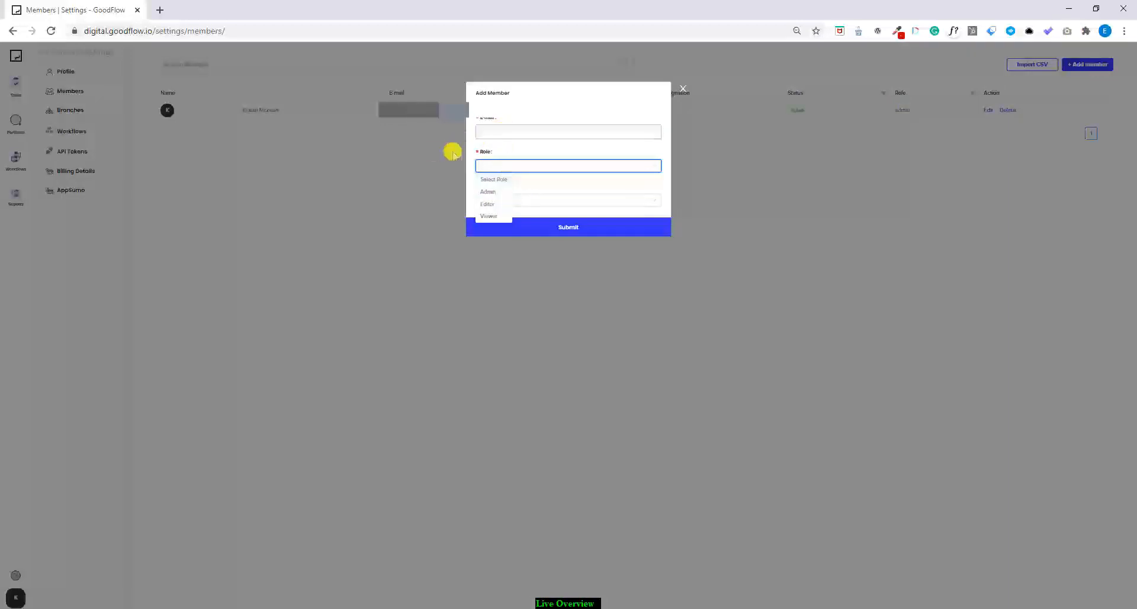
click(512, 133)
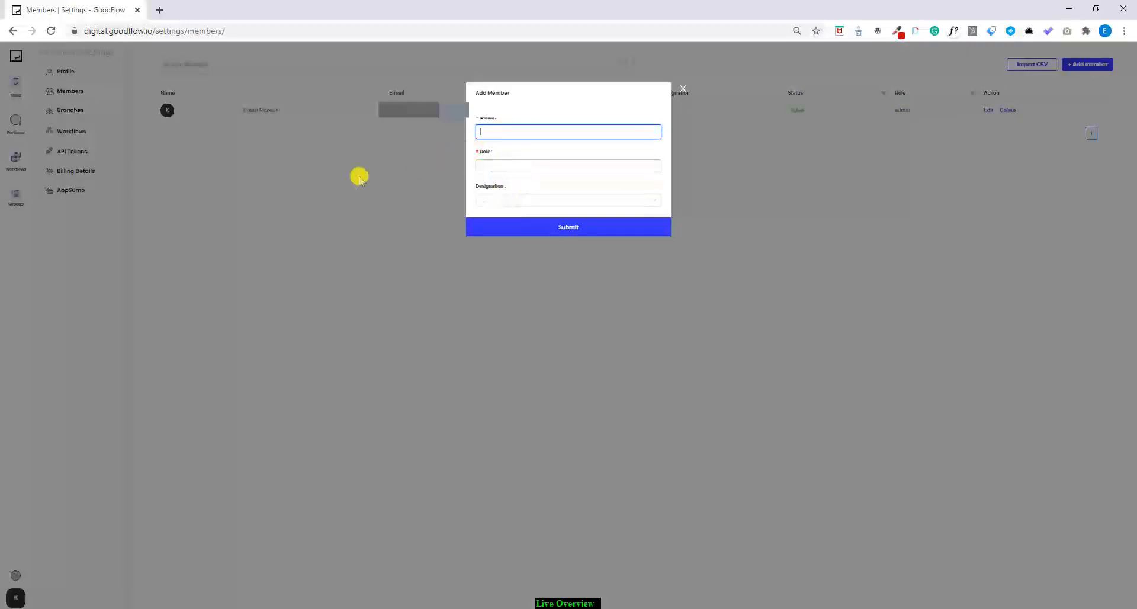
click(351, 189)
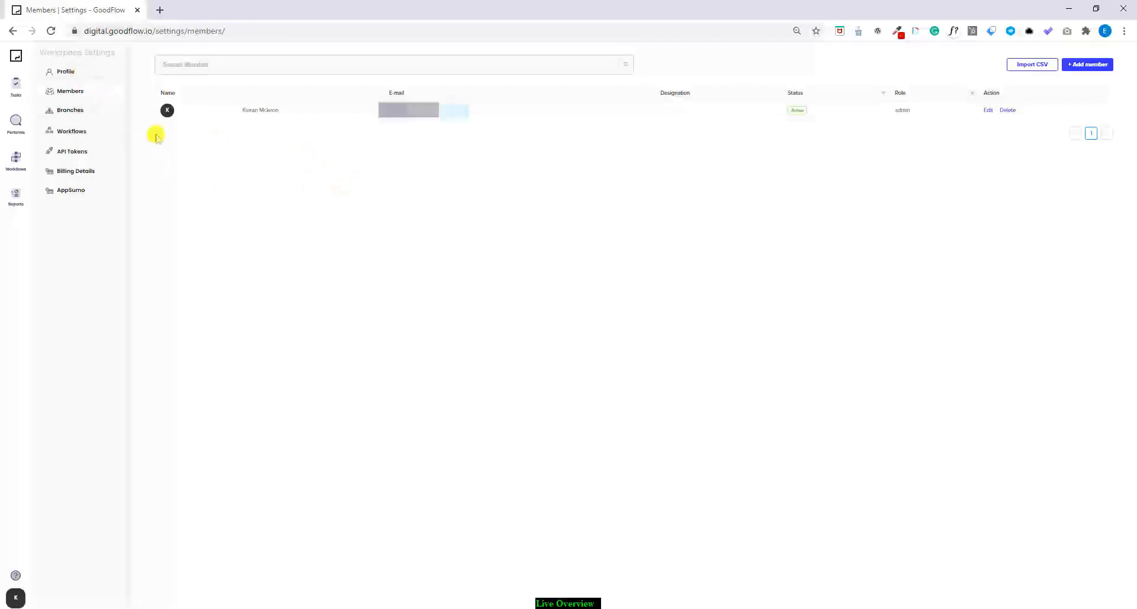
- View the list of workflows in the workspace settings and the overview of due tasks
click(85, 132)
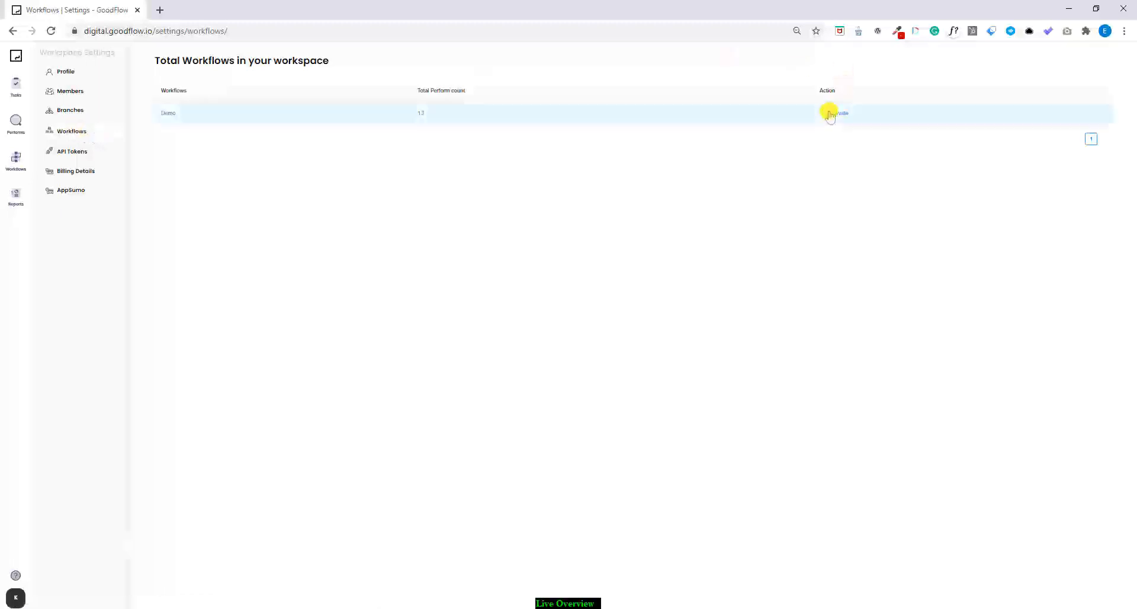
click(15, 597)
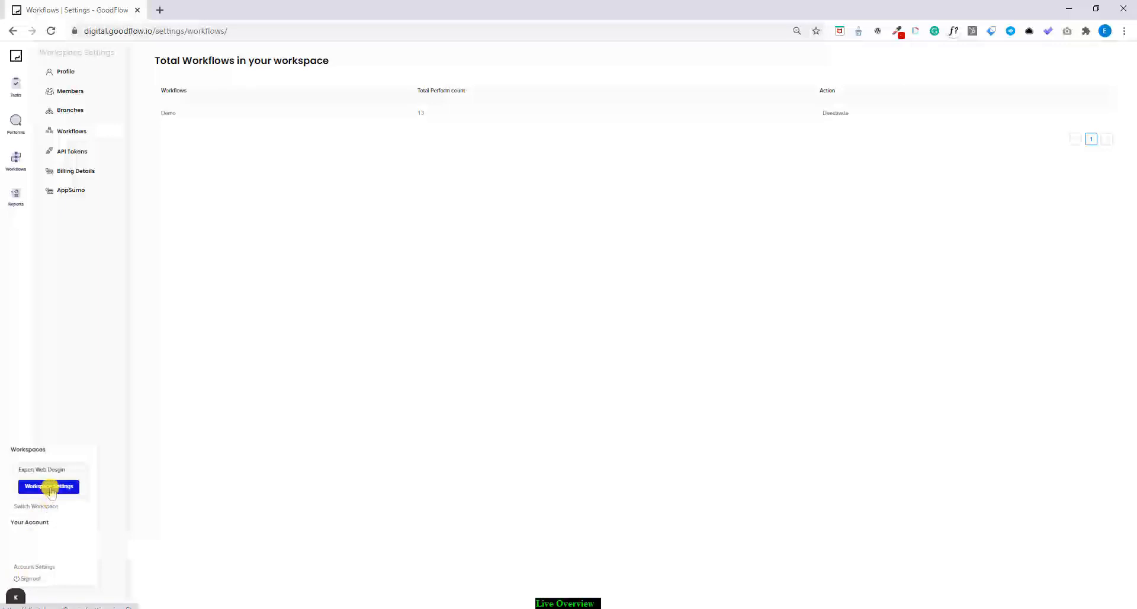
click(14, 83)
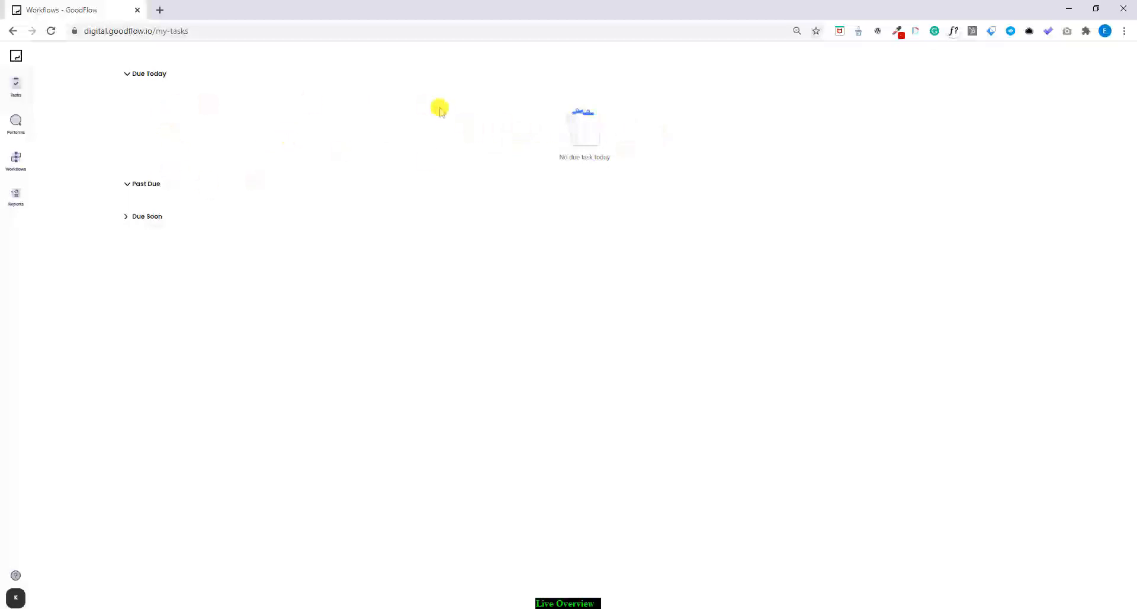
- Open the second lead in the performs list and set payment Received to Yes in its Check Payment task
click(16, 124)
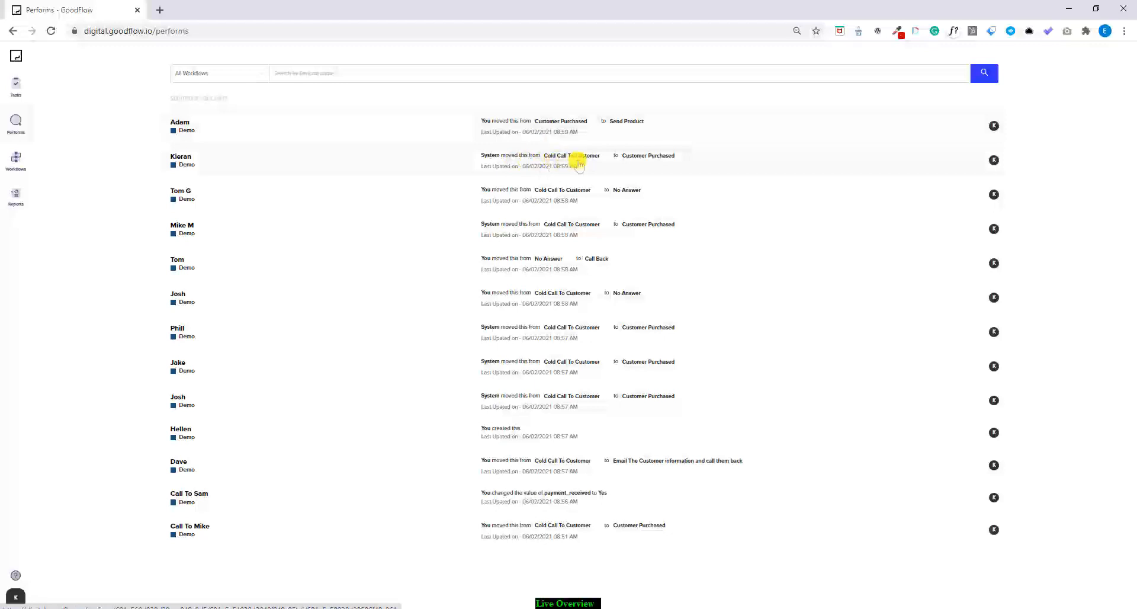
click(653, 160)
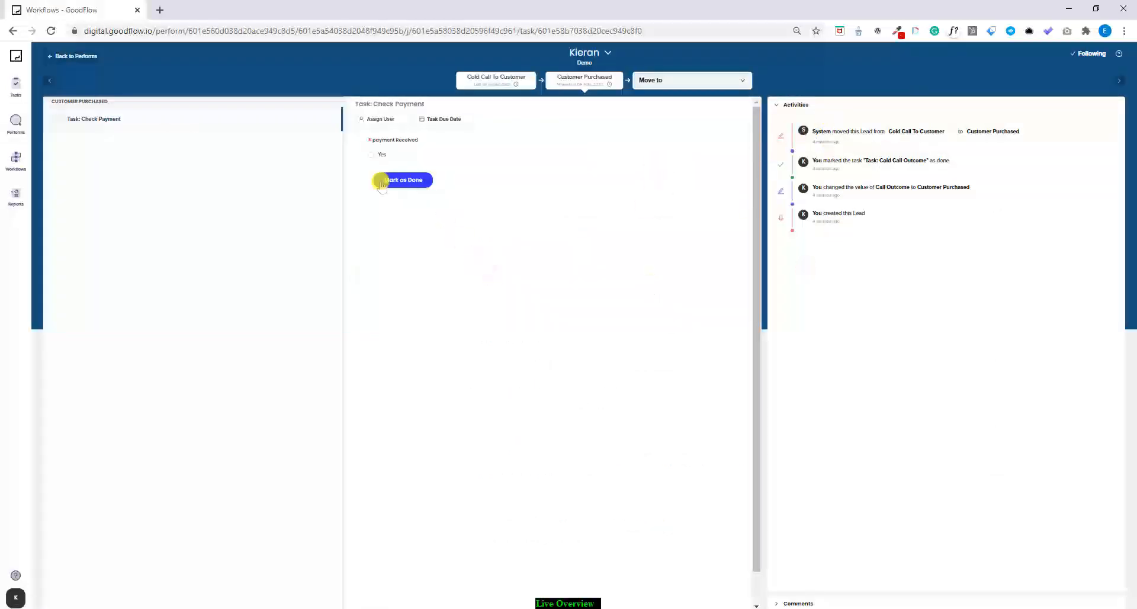
click(372, 154)
- Move the lead to the Send Product stage and on to Email Review Request
click(652, 79)
click(657, 103)
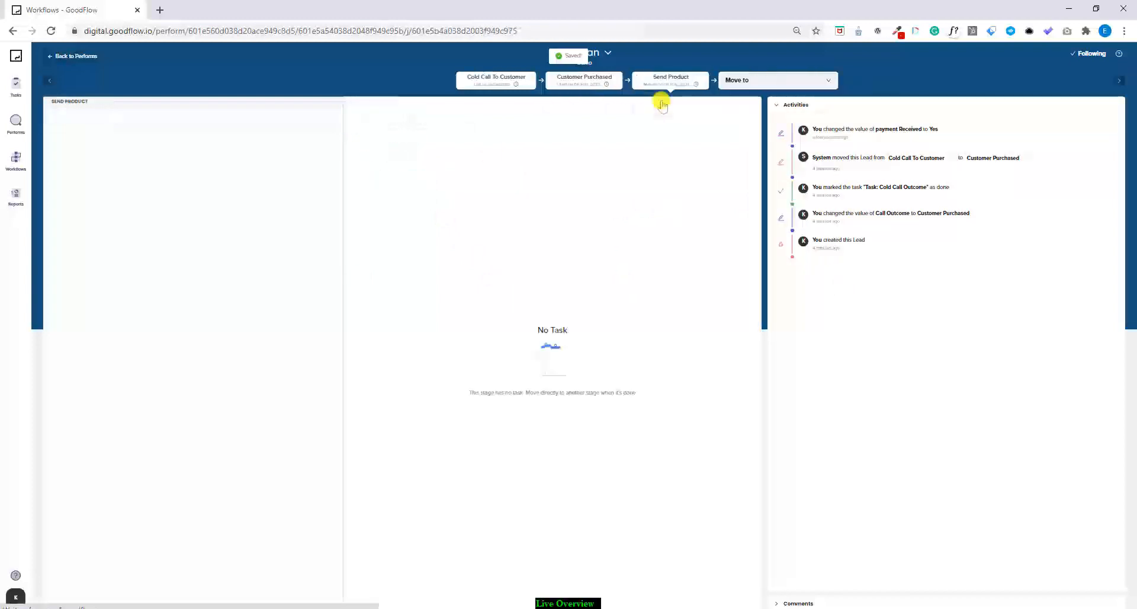
click(745, 79)
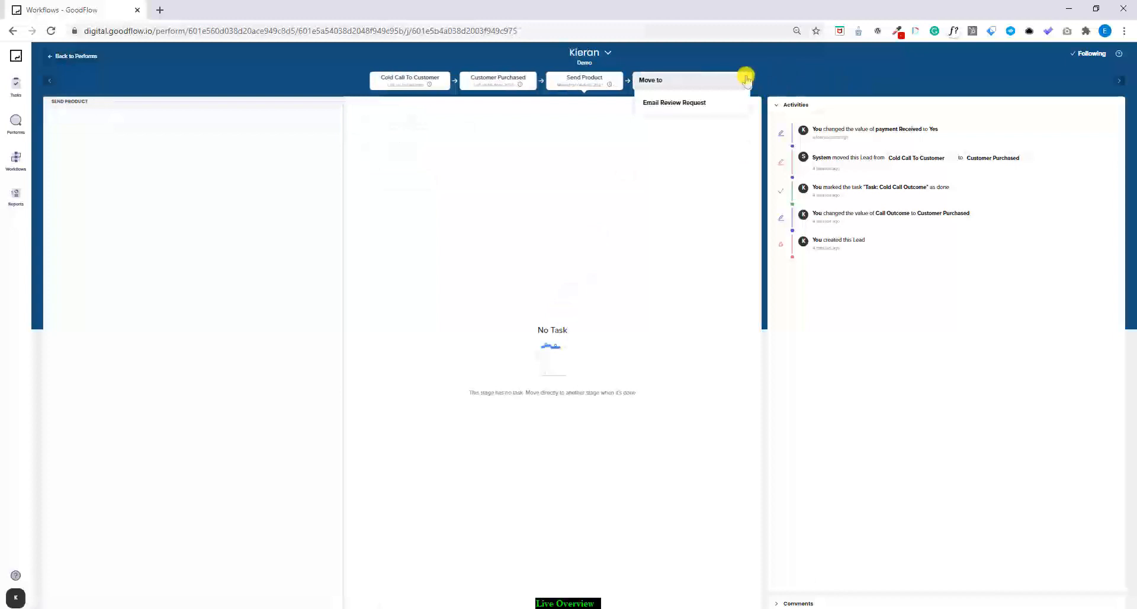
click(684, 104)
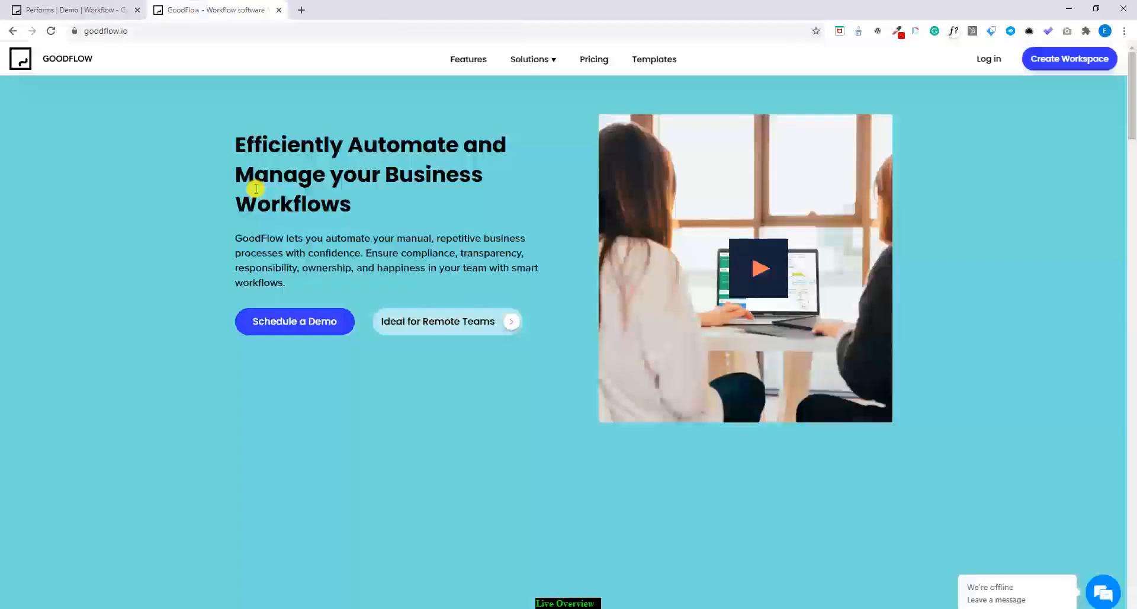